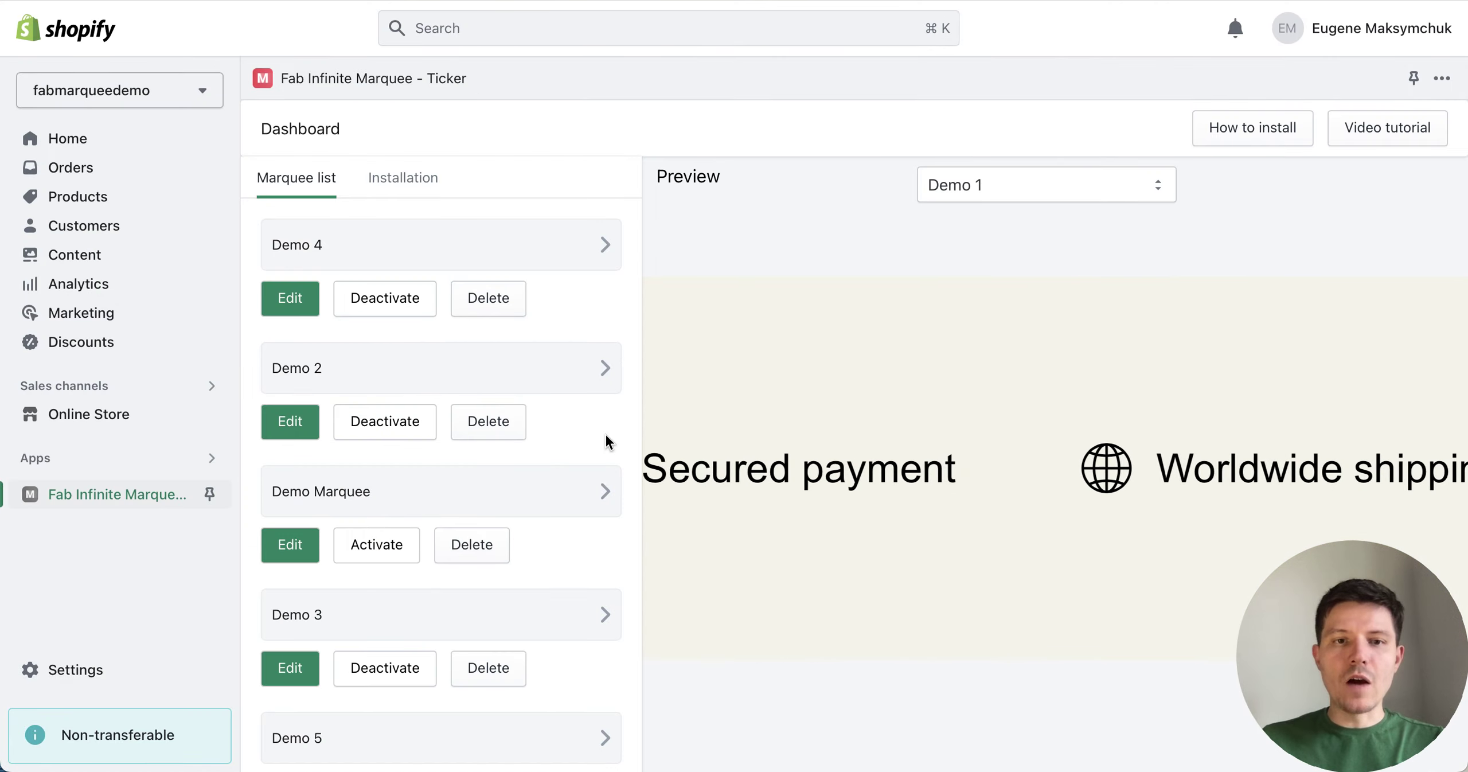
scroll(564, 437, "down", 3)
scroll(564, 436, "down", 2)
scroll(565, 436, "down", 4)
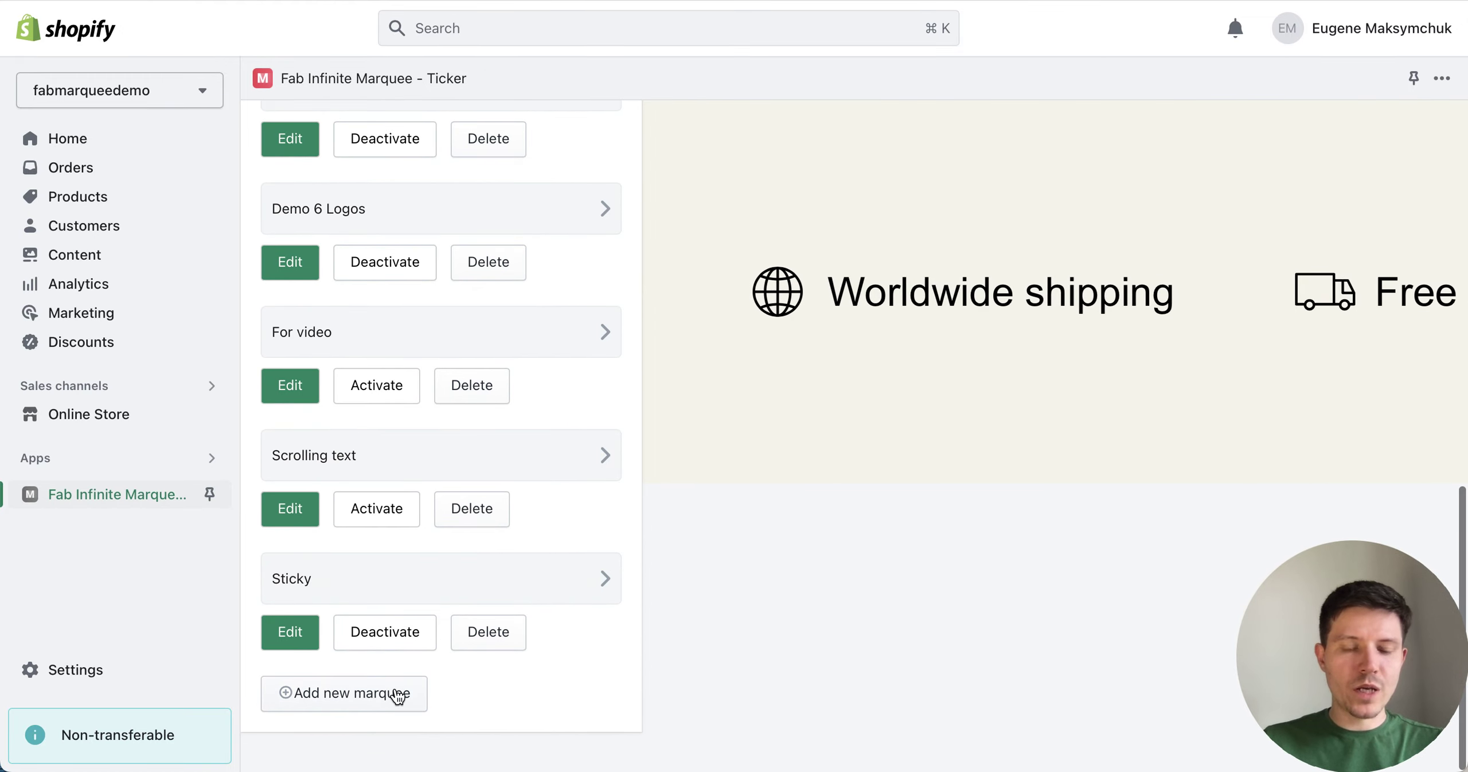
Start a new marquee with Add new marquee at the bottom of the list
left_click(352, 695)
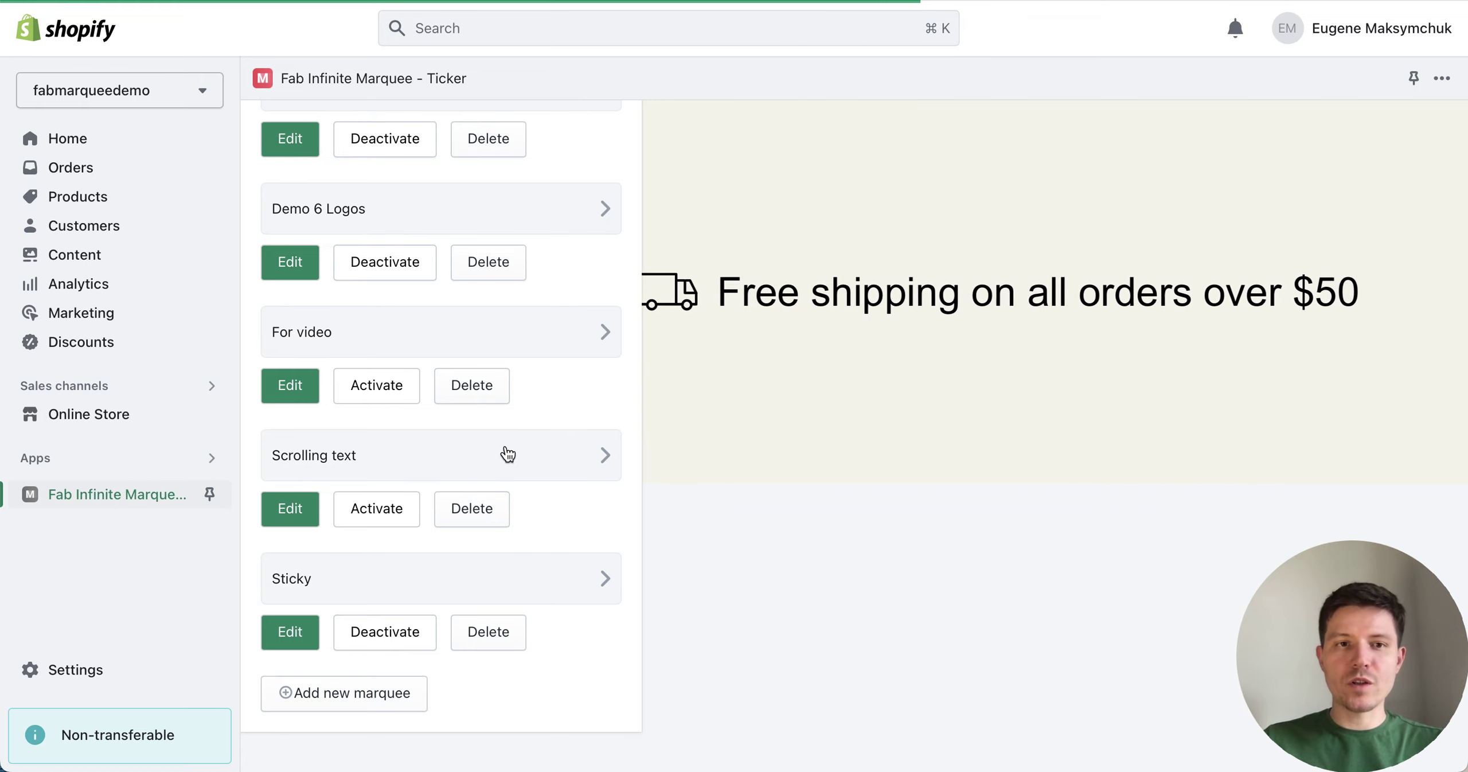
scroll(505, 445, "up", 5)
scroll(501, 443, "up", 5)
scroll(501, 443, "up", 2)
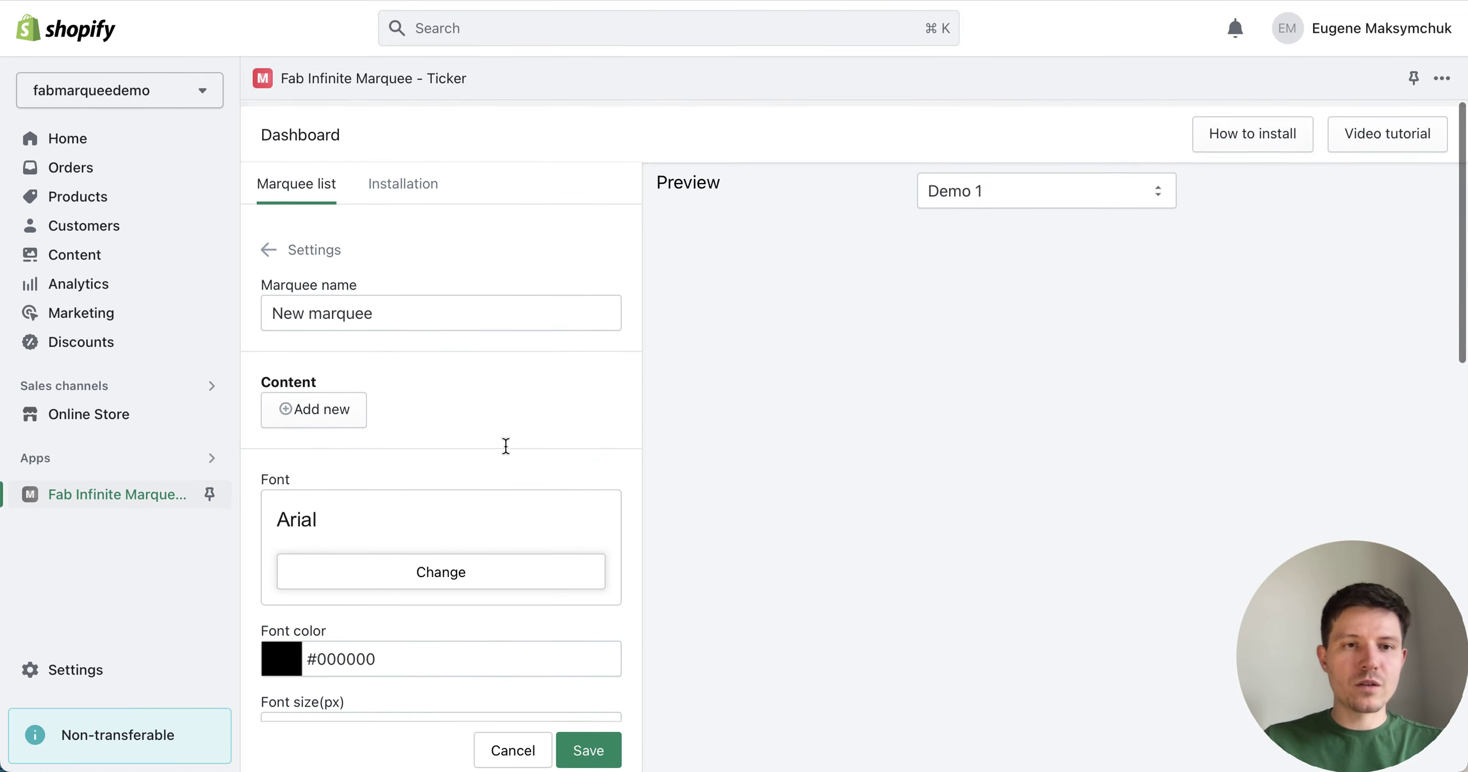
Replace the default name with 'Scrolling text' and begin adding a first content item
left_click_drag(385, 307, 210, 316)
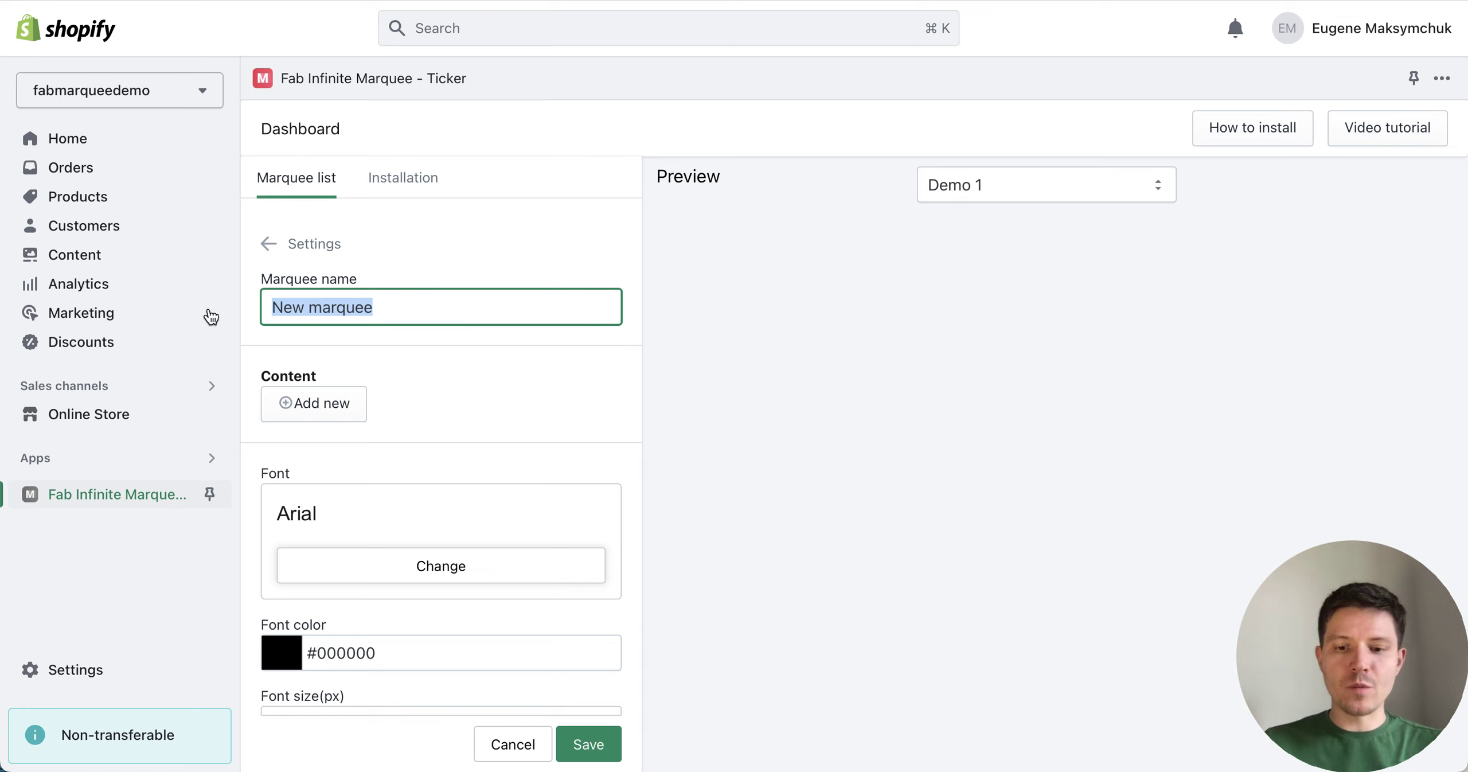
key("BackSpace")
type("Scrolling text")
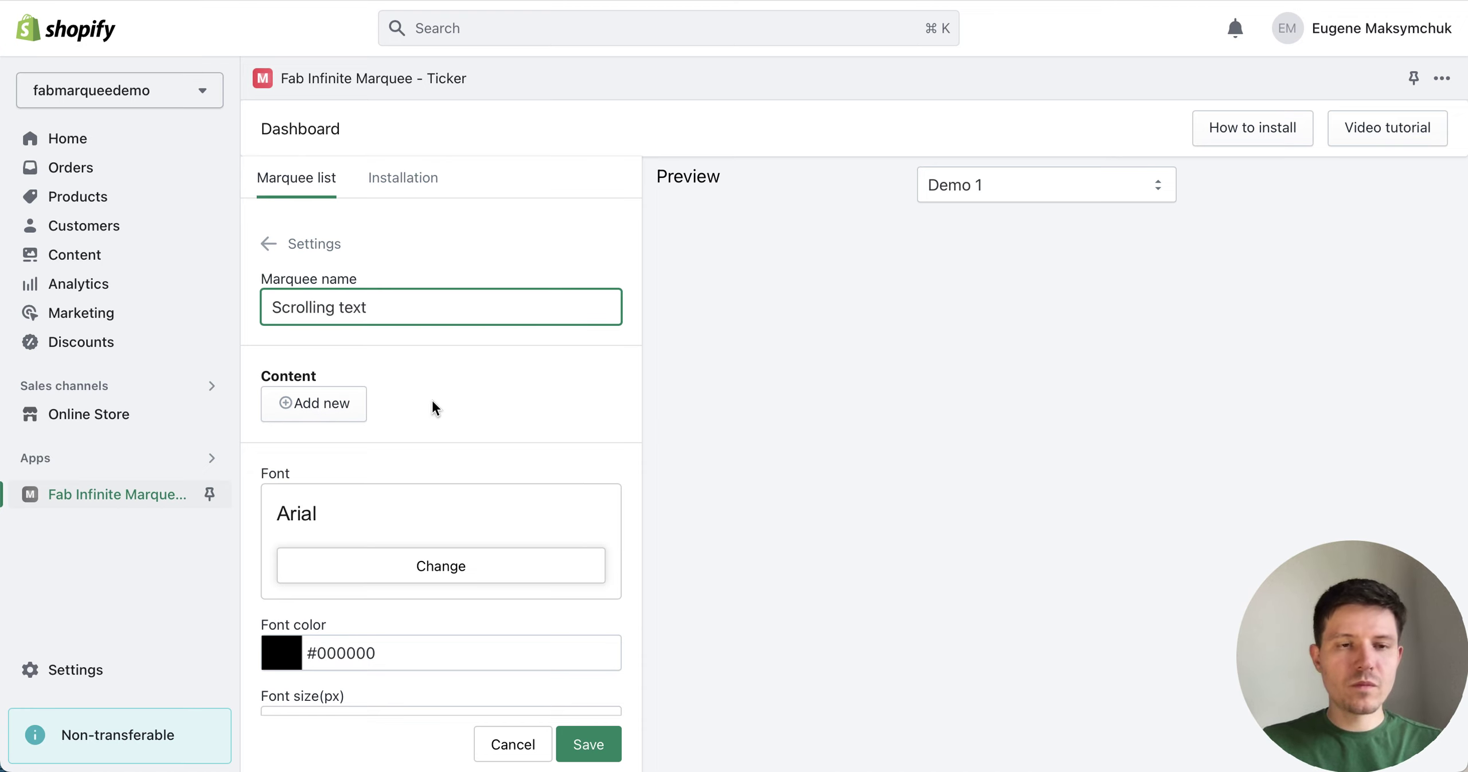
scroll(431, 400, "down", 1)
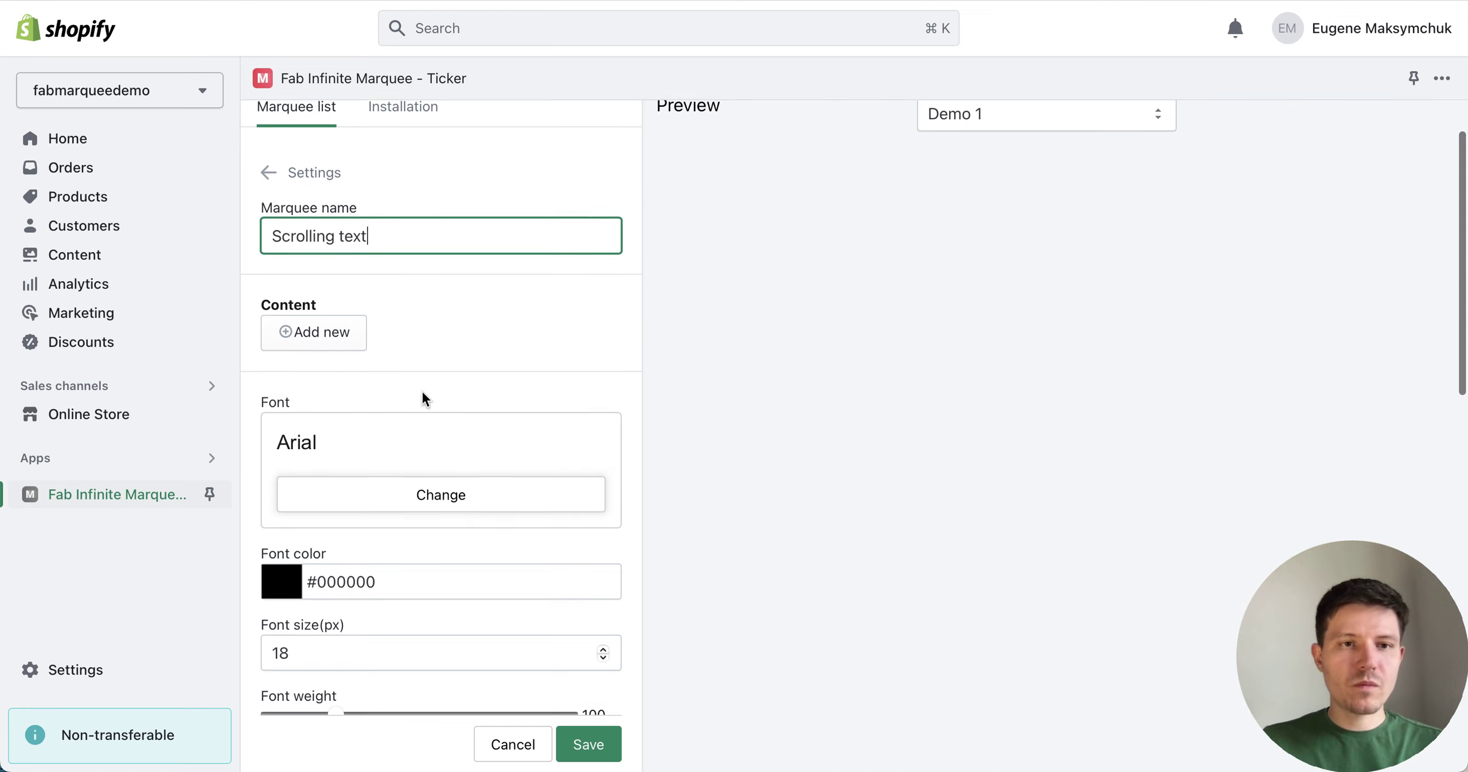
left_click(321, 333)
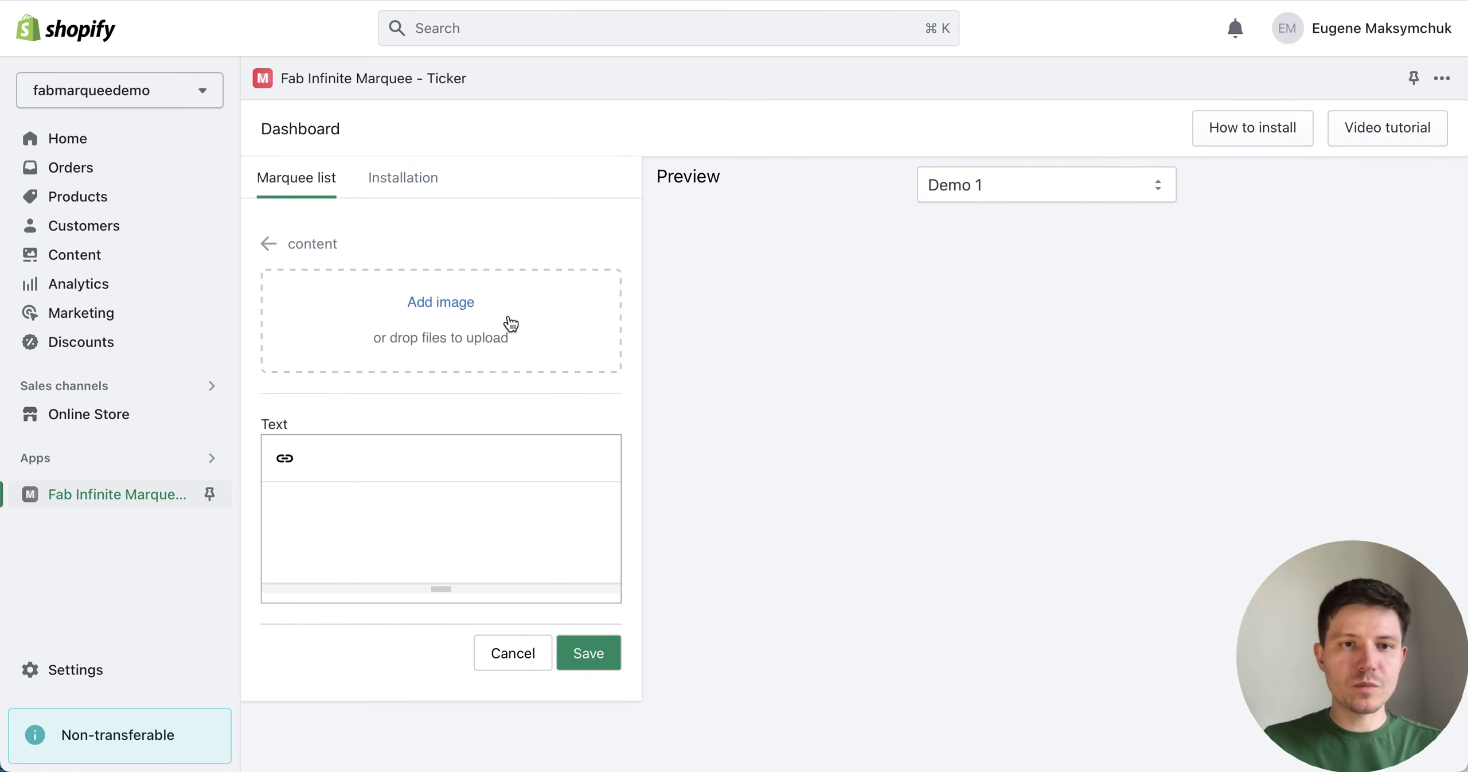
Upload Free Shipping.svg at image size 32 and enter 'Free shipping on all orders above $50'
left_click(445, 306)
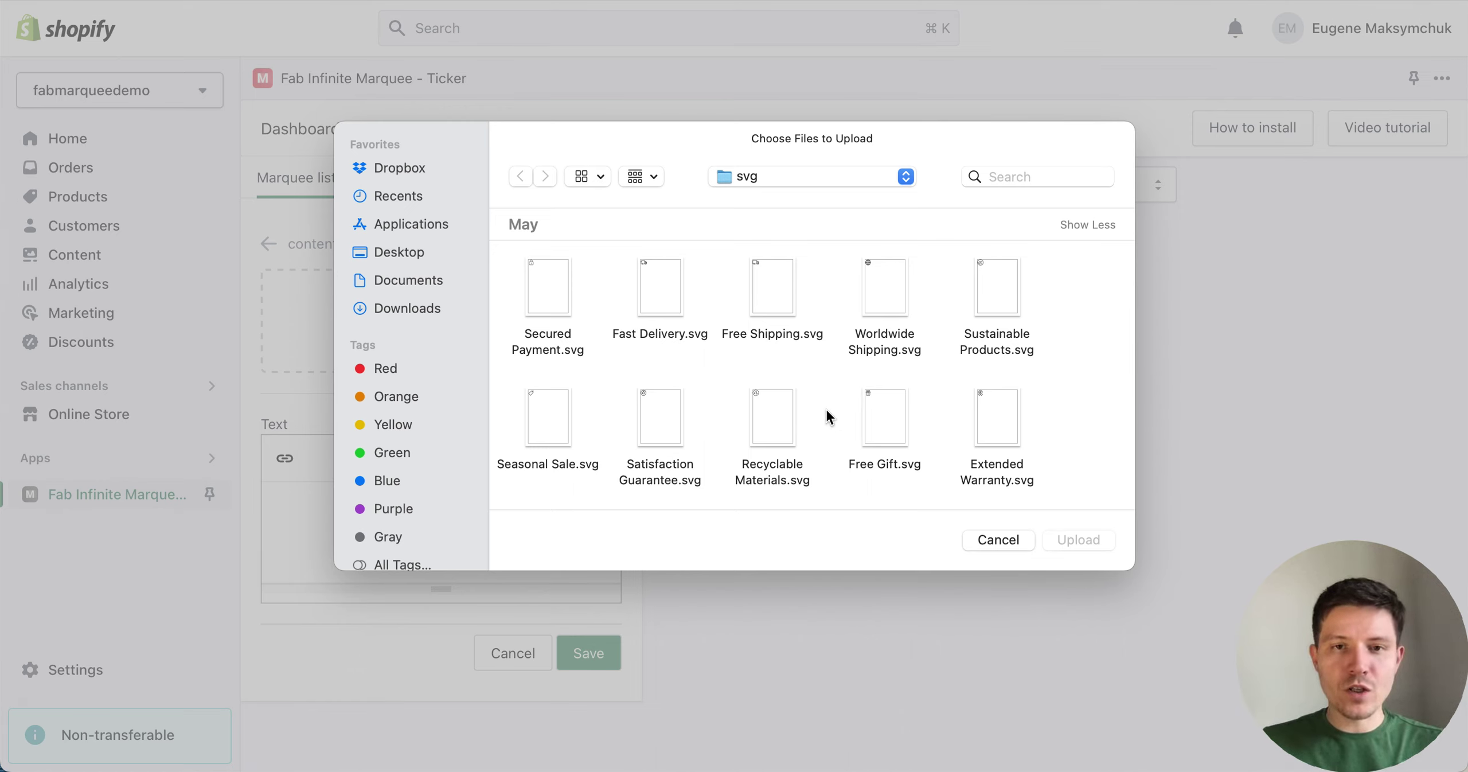
left_click(777, 299)
left_click(1075, 539)
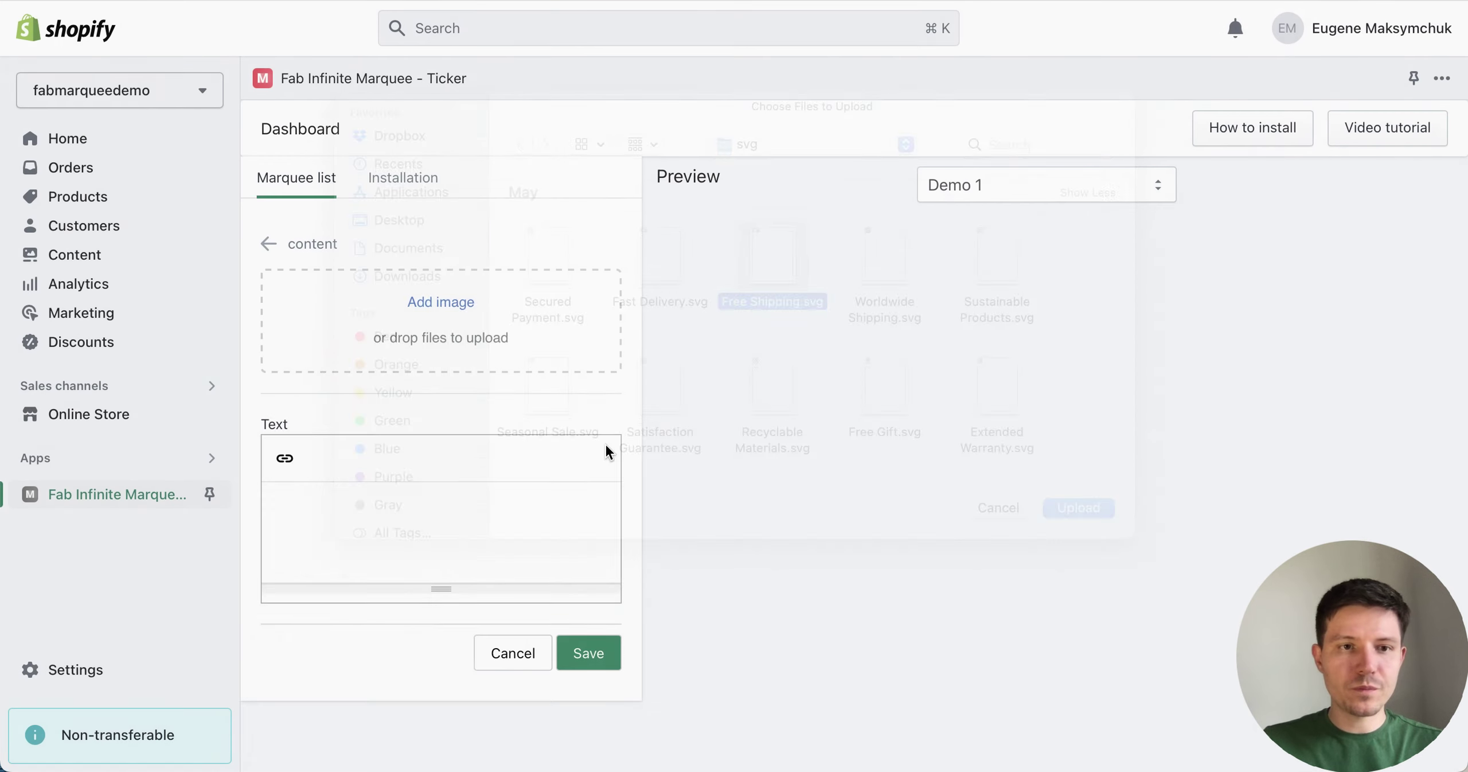
scroll(440, 543, "down", 1)
scroll(298, 471, "down", 1)
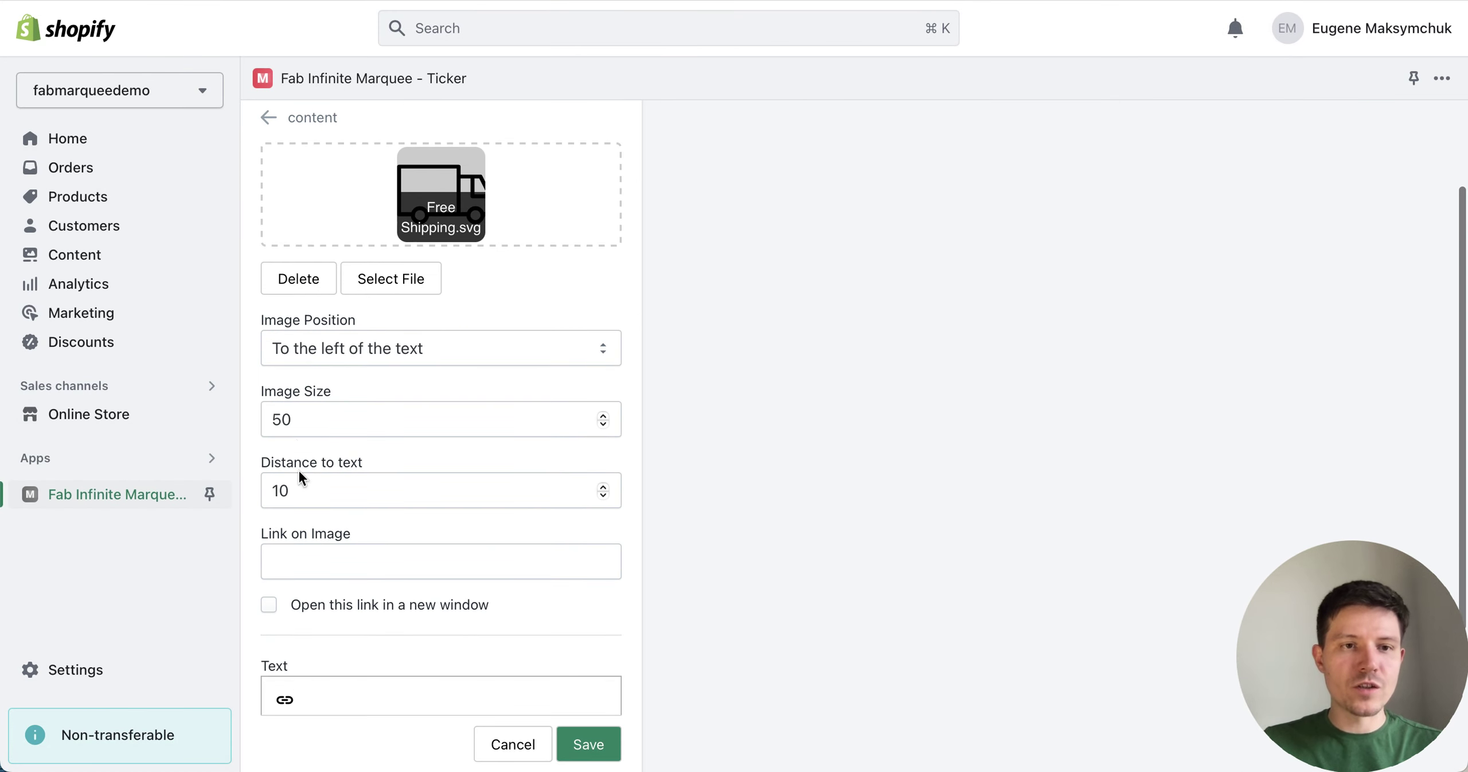
left_click_drag(340, 417, 237, 417)
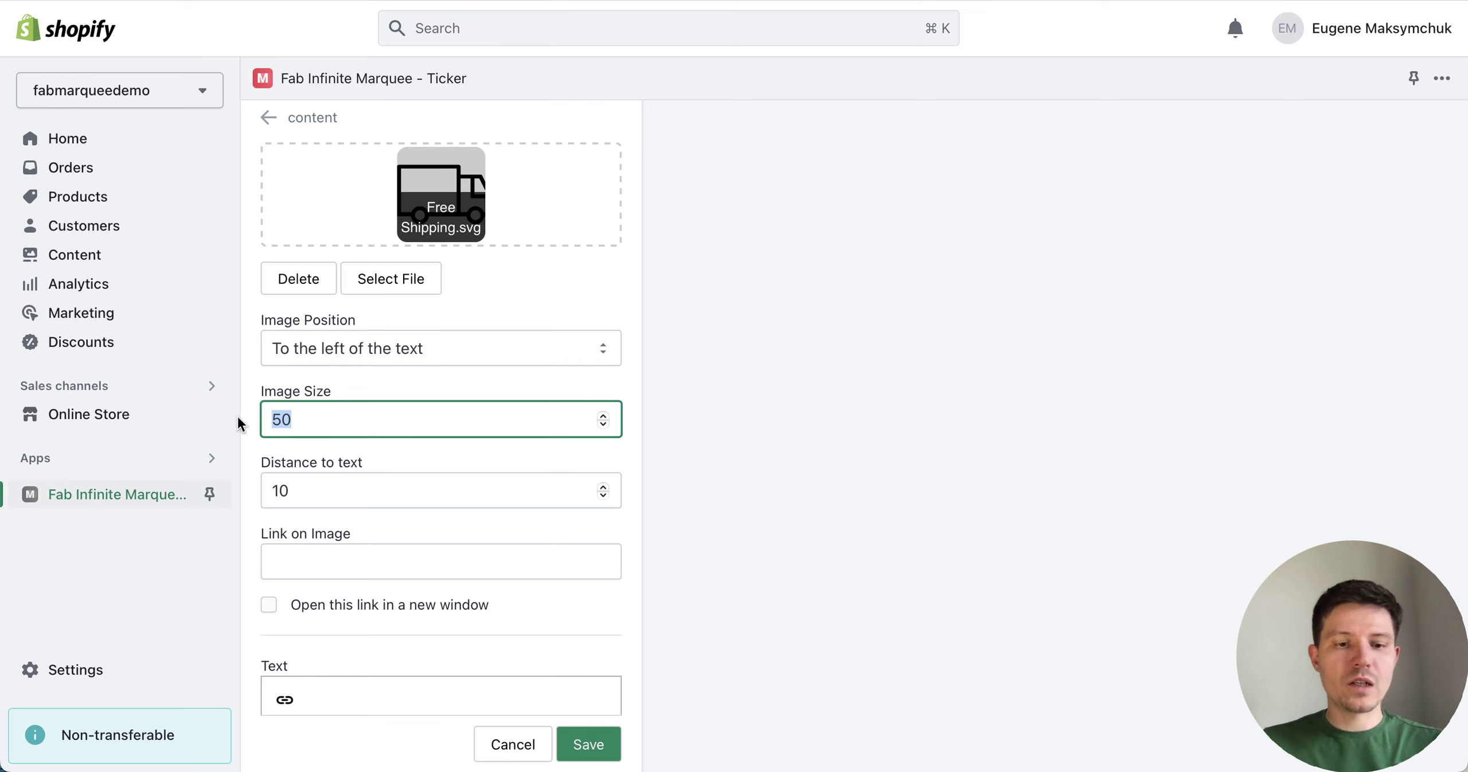
type("32")
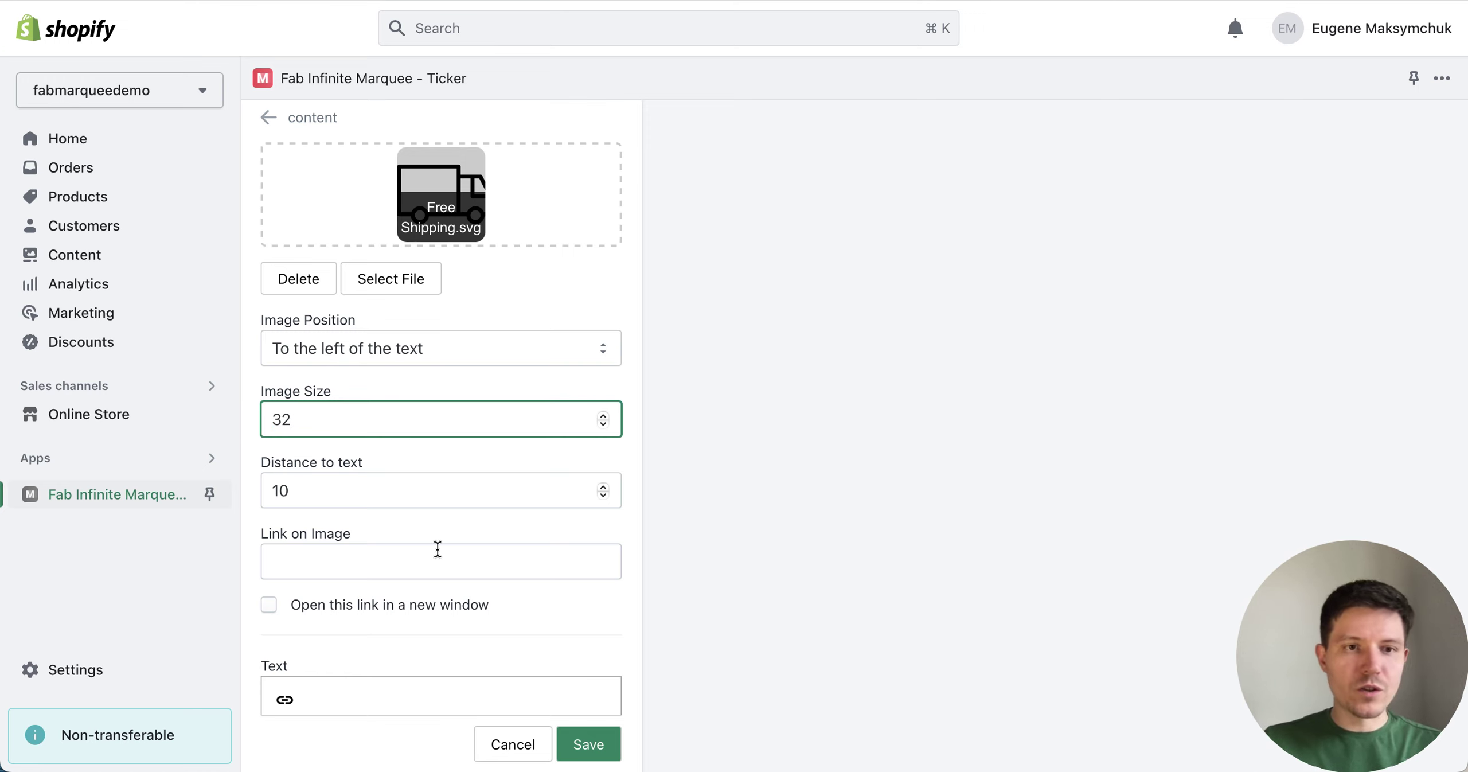
scroll(473, 607, "down", 2)
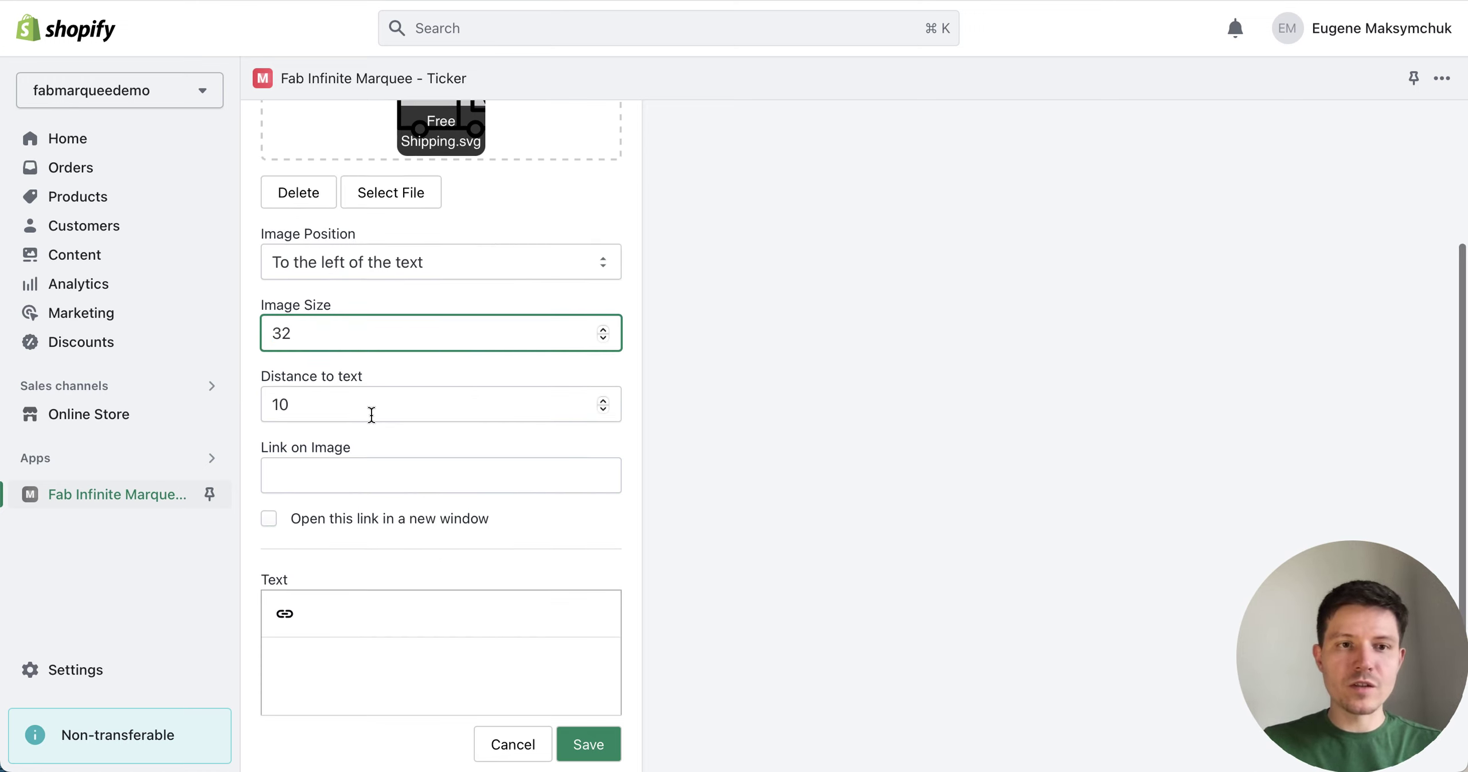
scroll(373, 459, "down", 3)
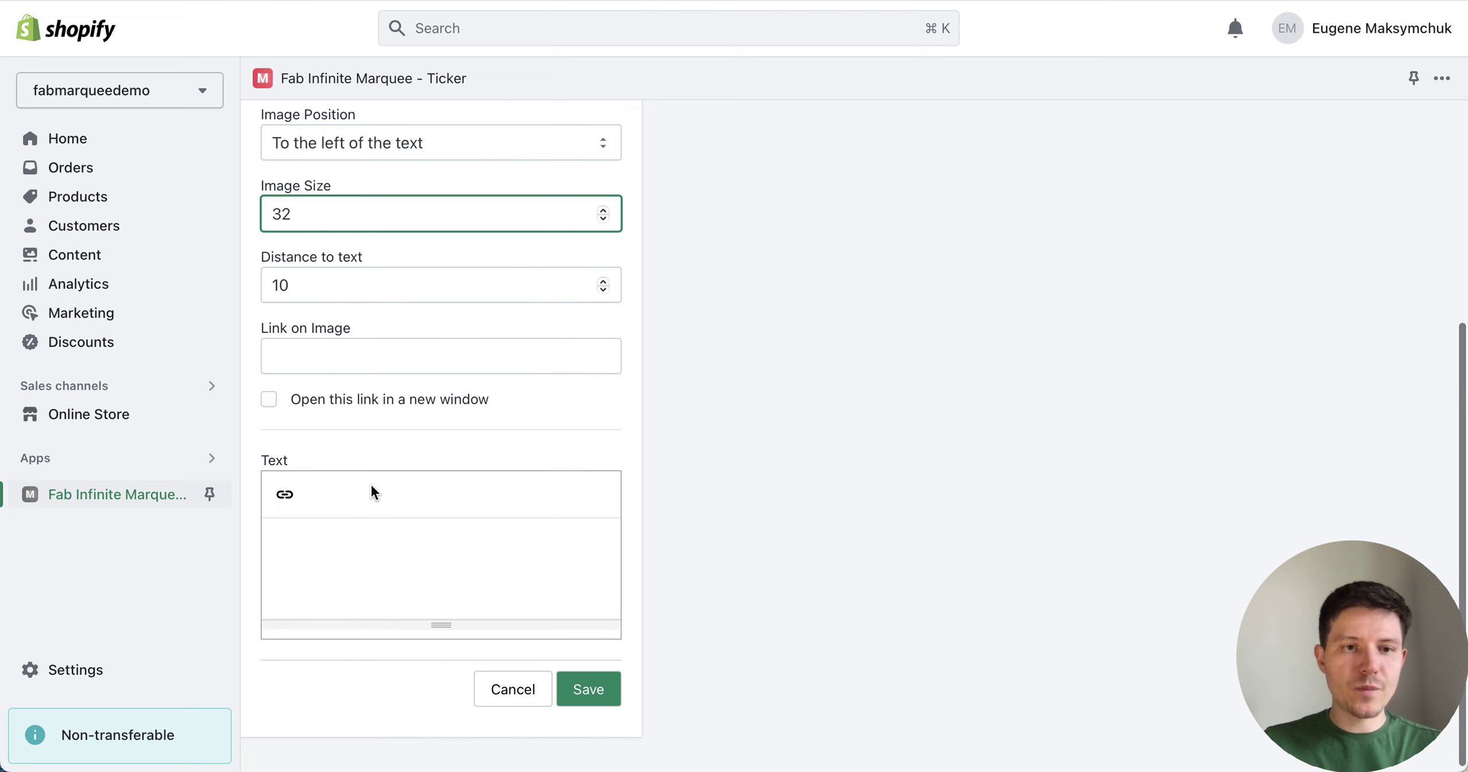
left_click(373, 537)
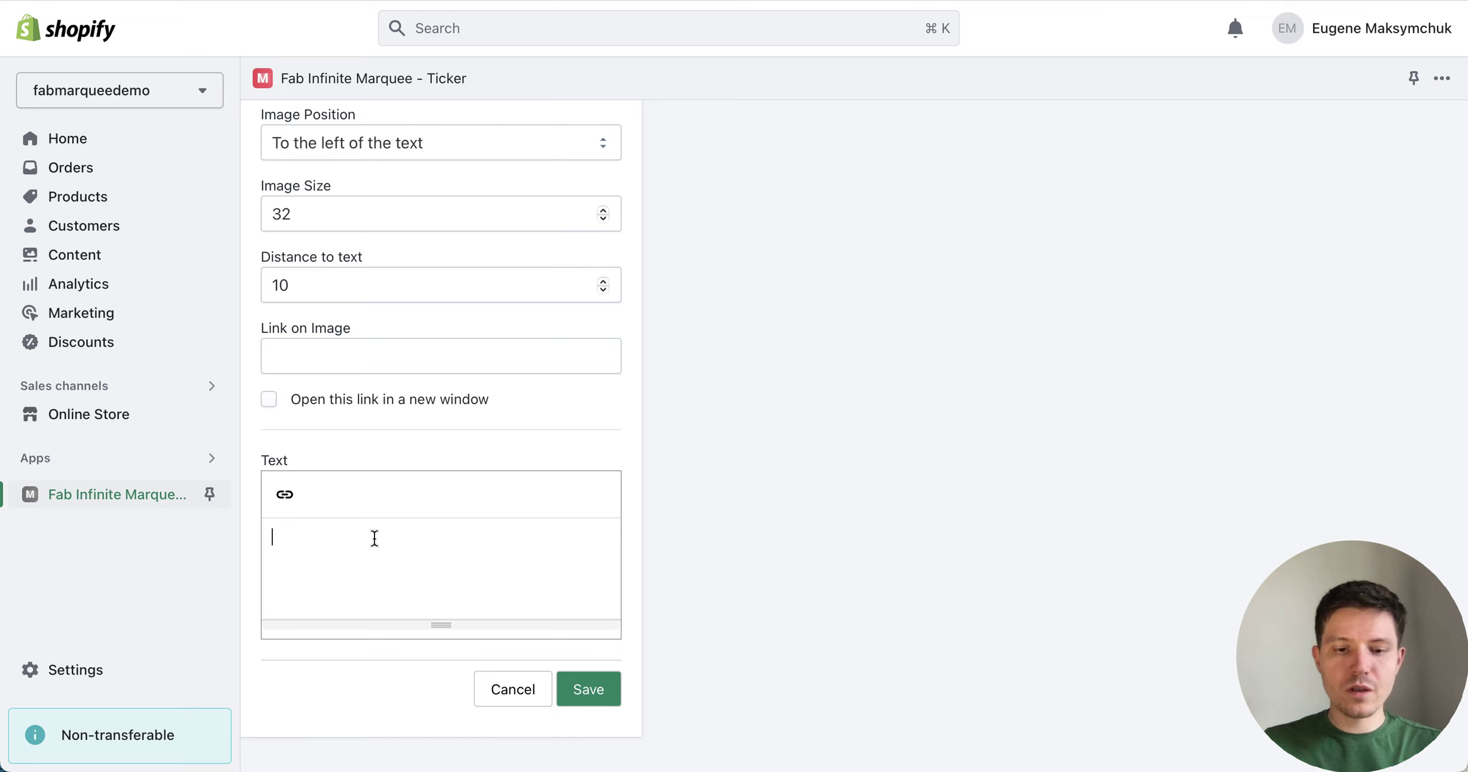
type("Free s")
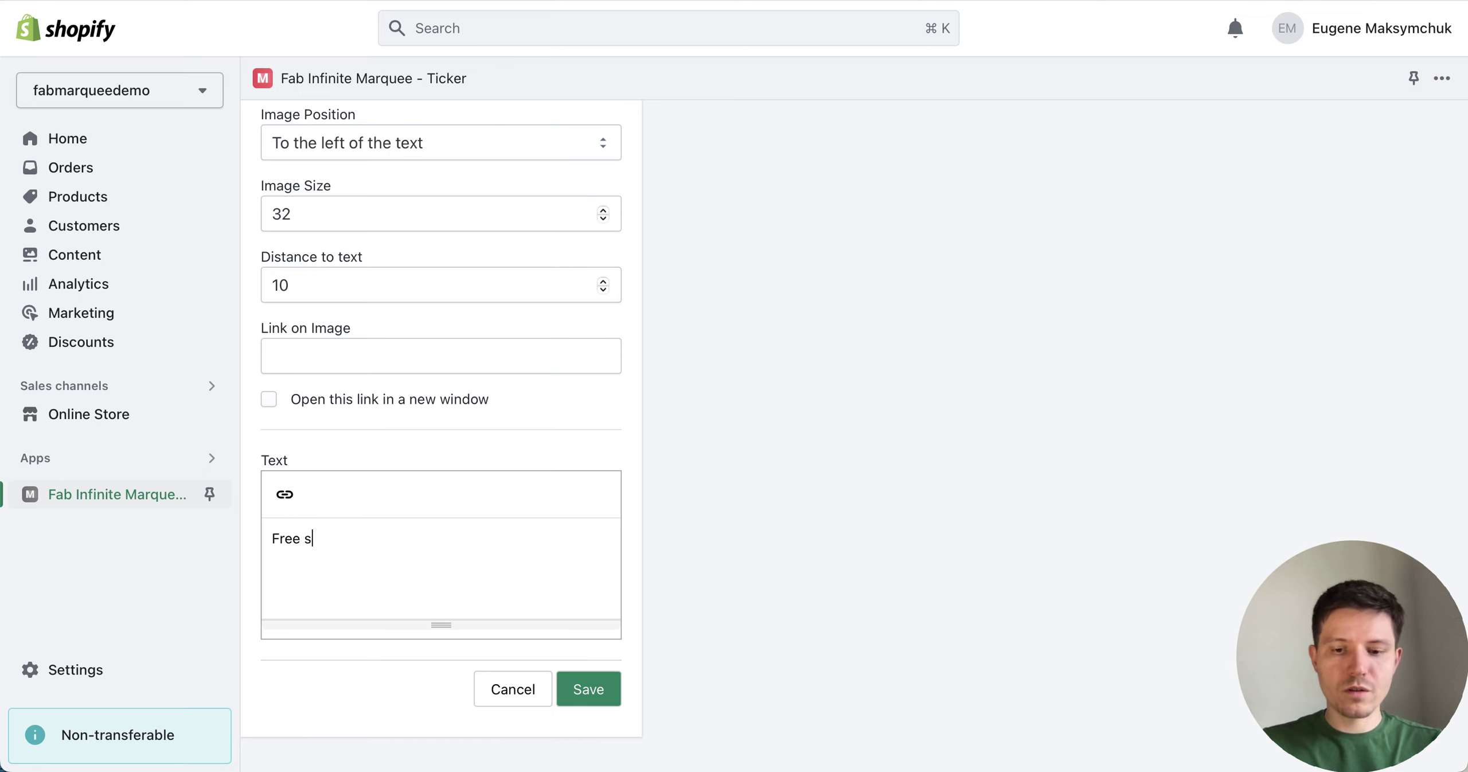
type("hipping on all orders above $")
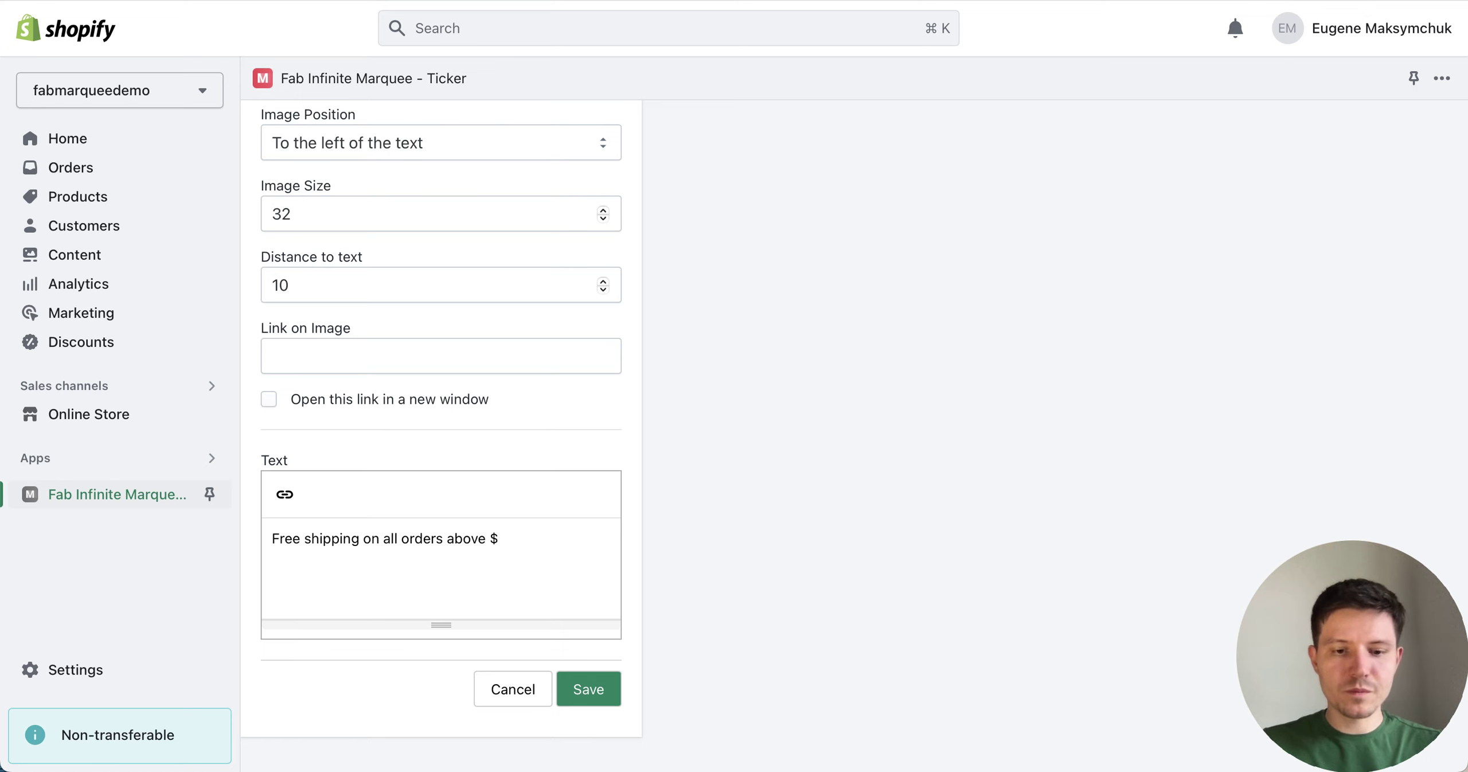
type("50")
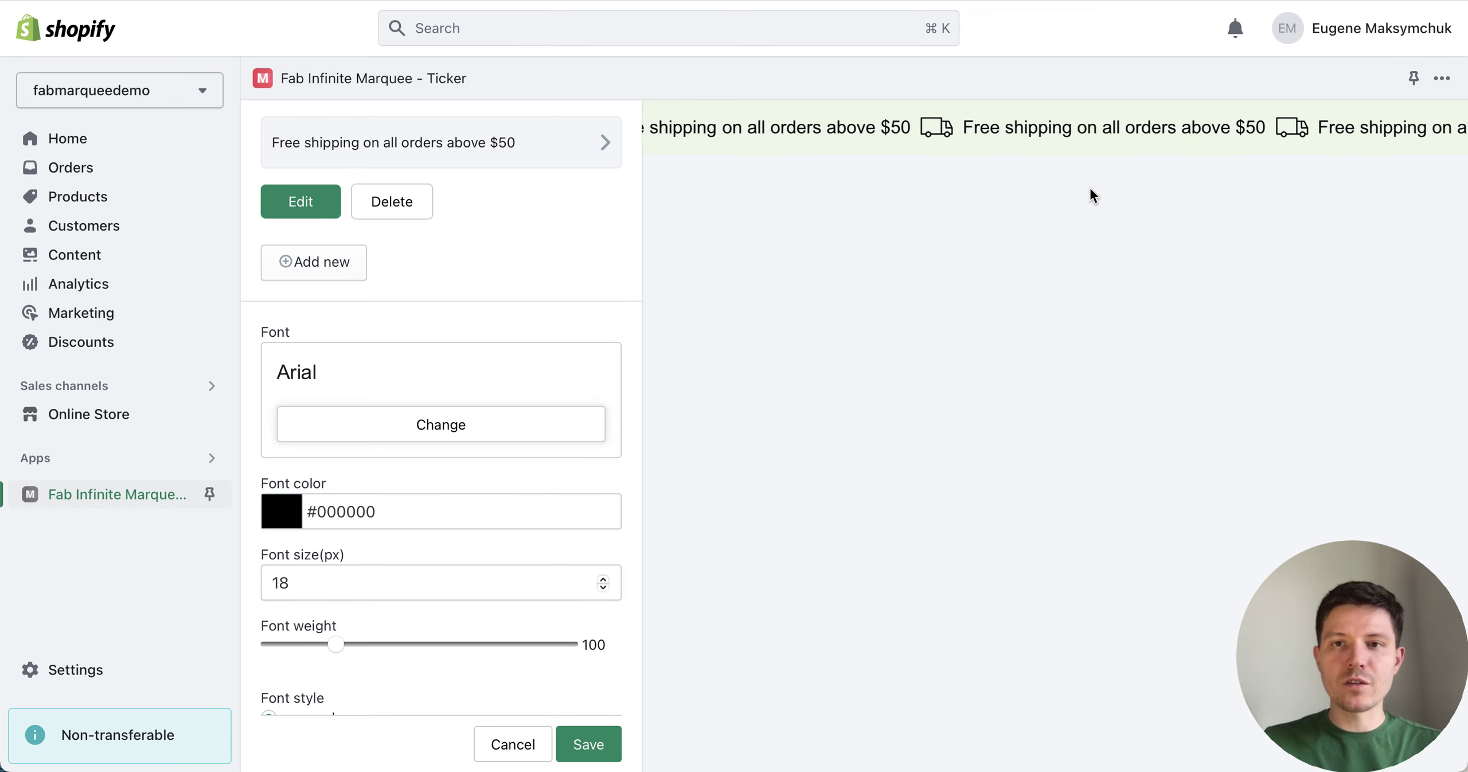
scroll(457, 287, "up", 1)
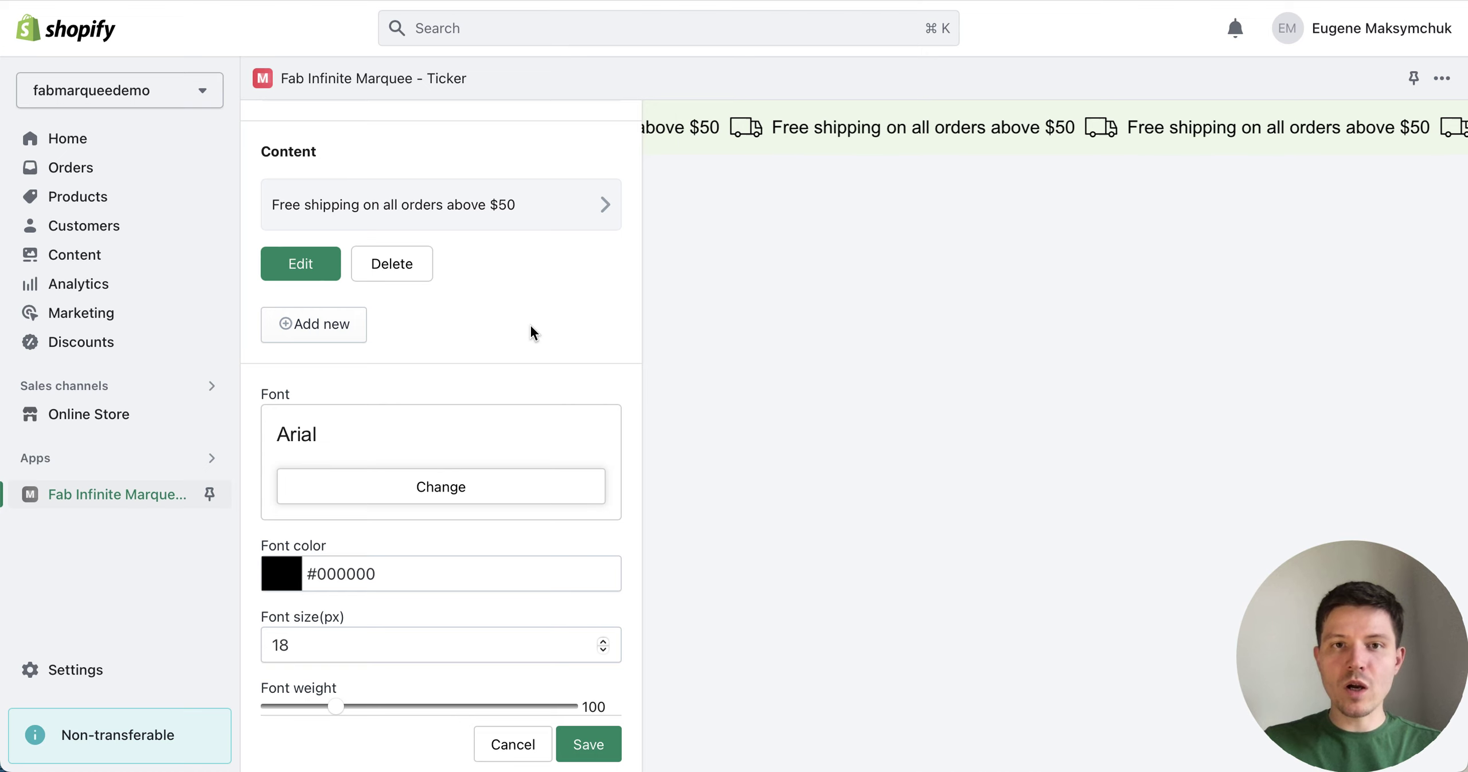
Add another content item after the saved free-shipping item
left_click(329, 334)
Upload Secured Payment.svg, enter the text 'Secured payments' and save the item
left_click(445, 334)
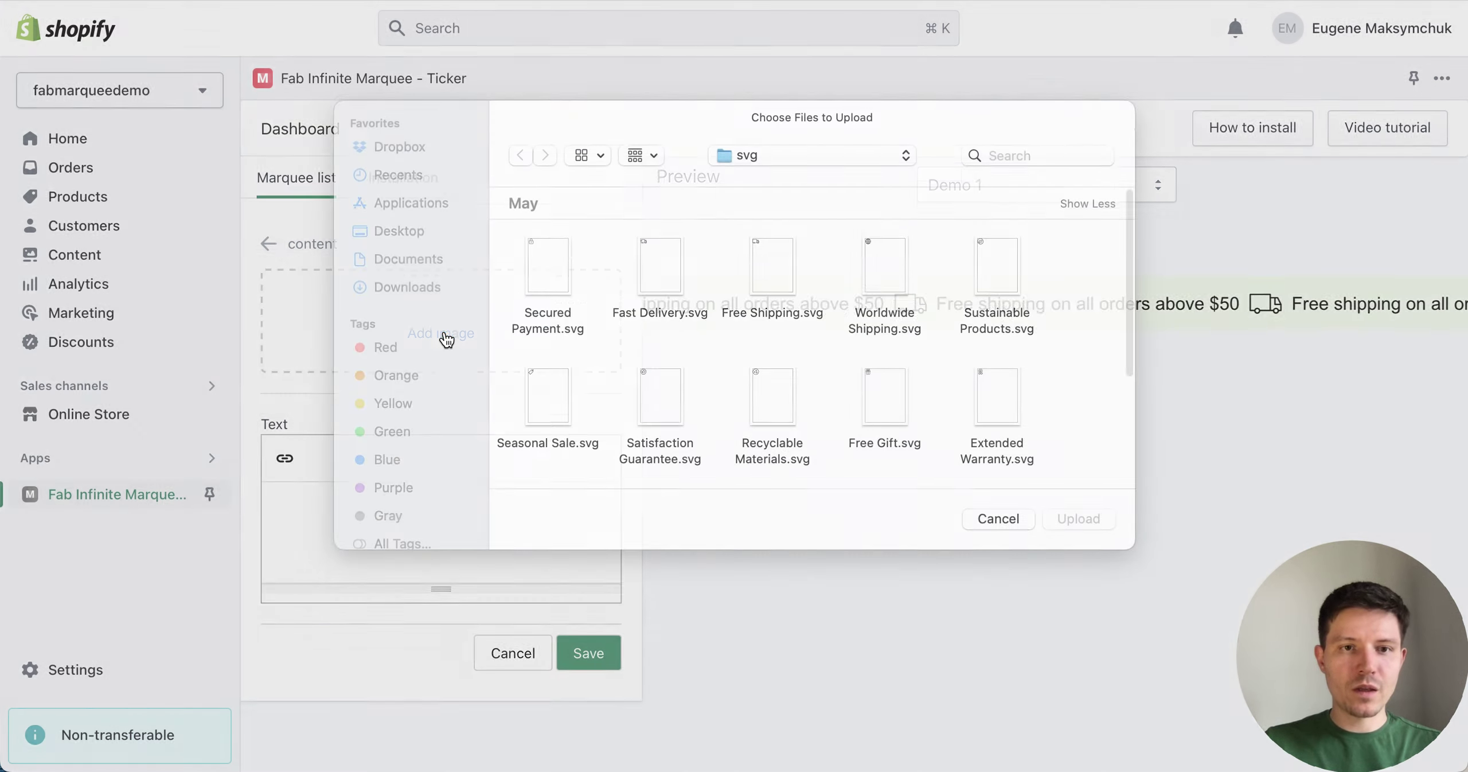
left_click(553, 289)
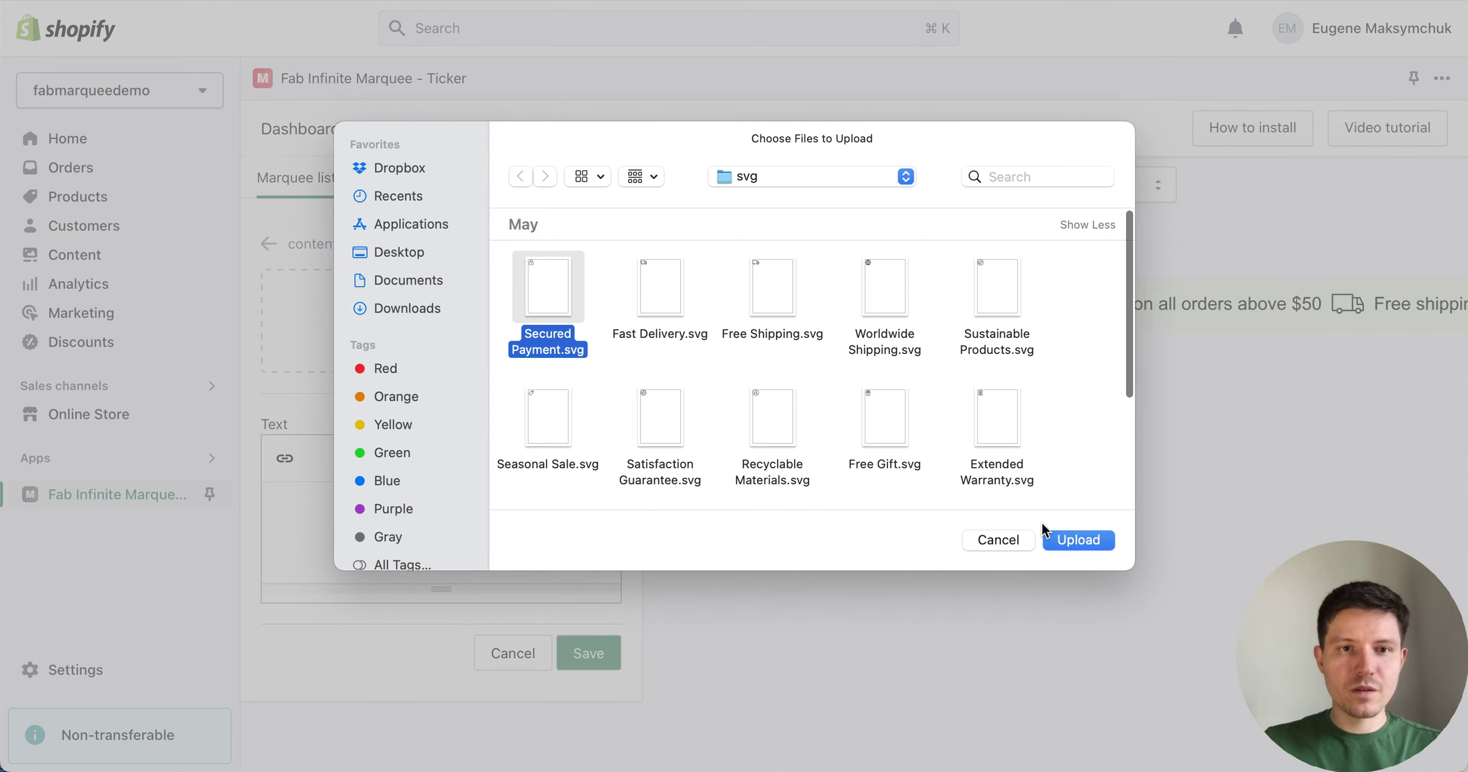
left_click(1078, 540)
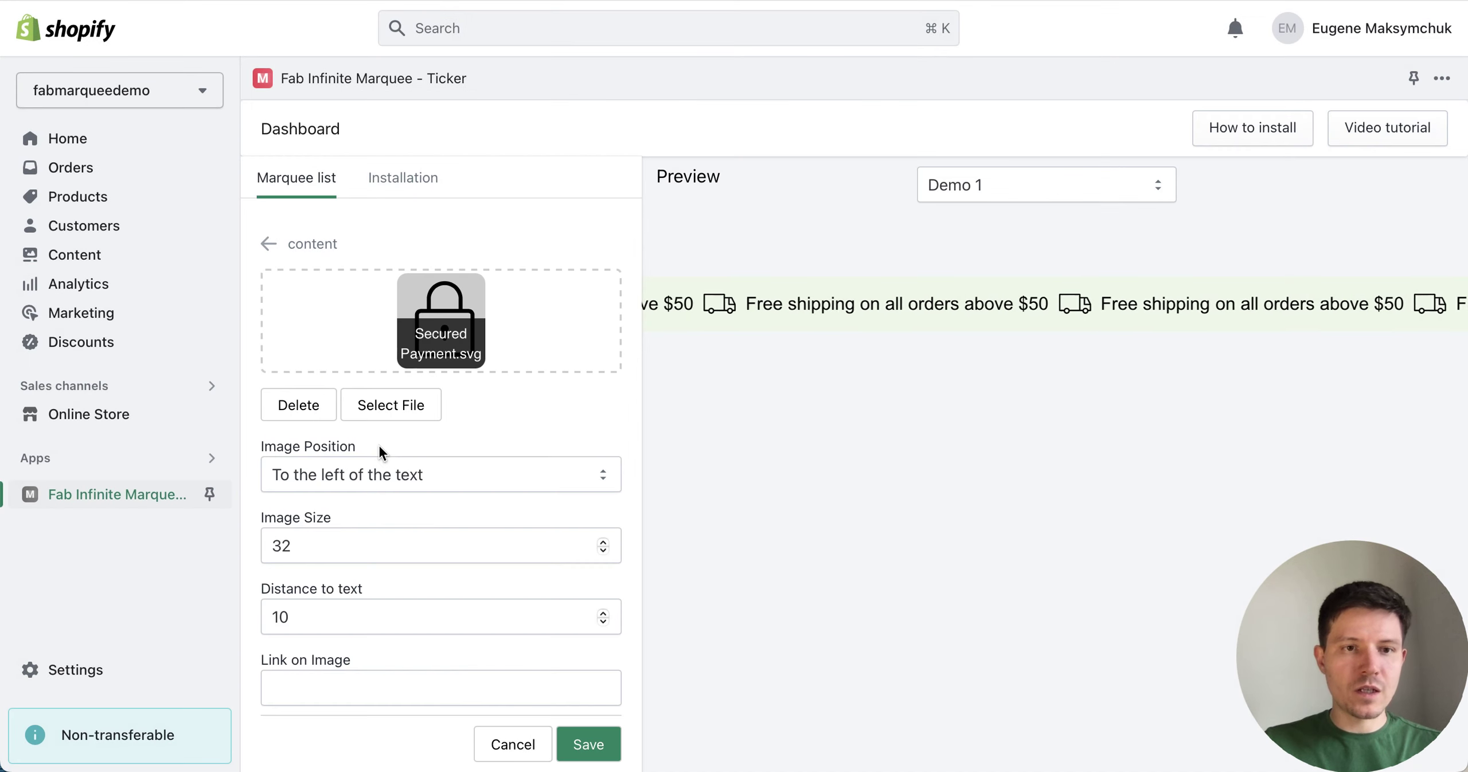
scroll(397, 589, "down", 2)
scroll(354, 585, "down", 3)
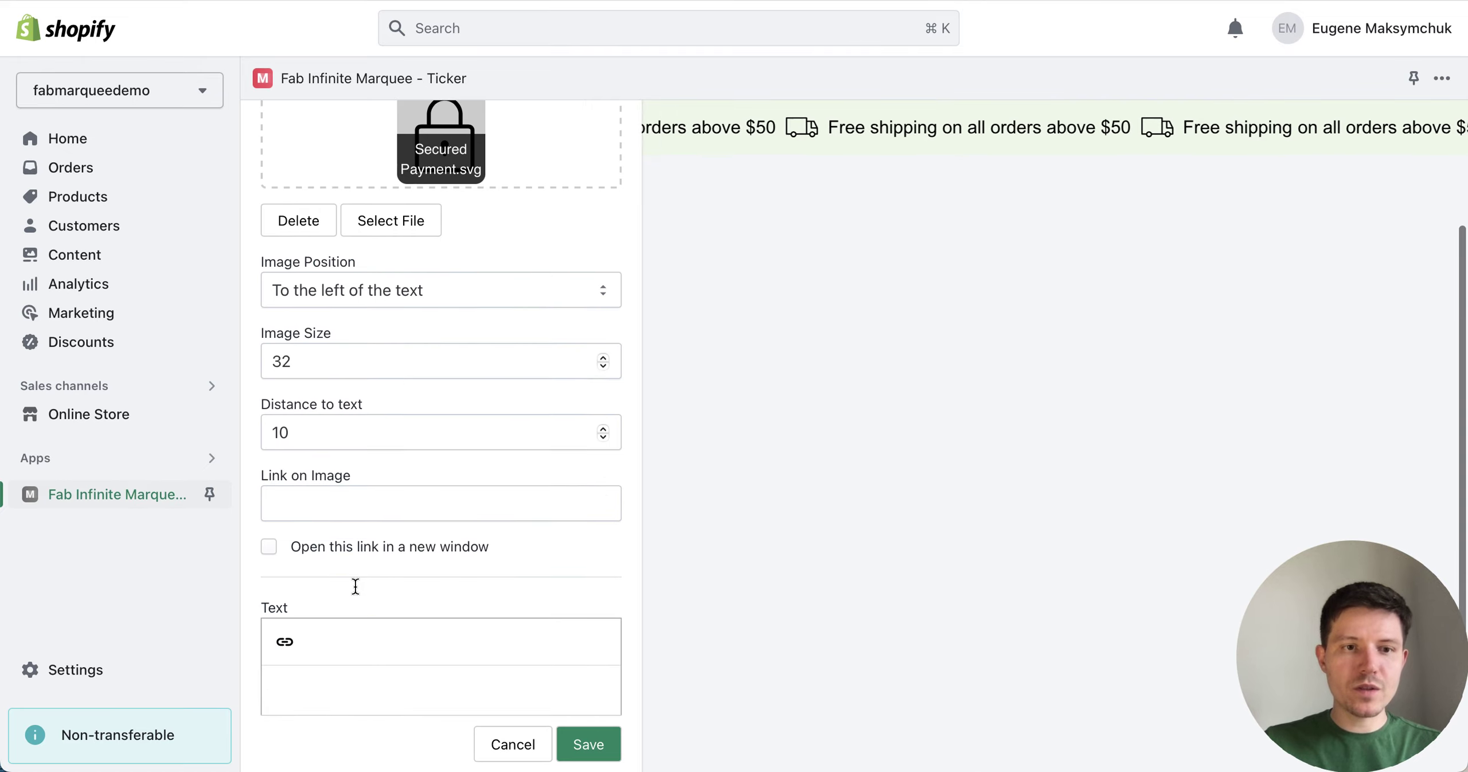
left_click(333, 641)
type("Secu")
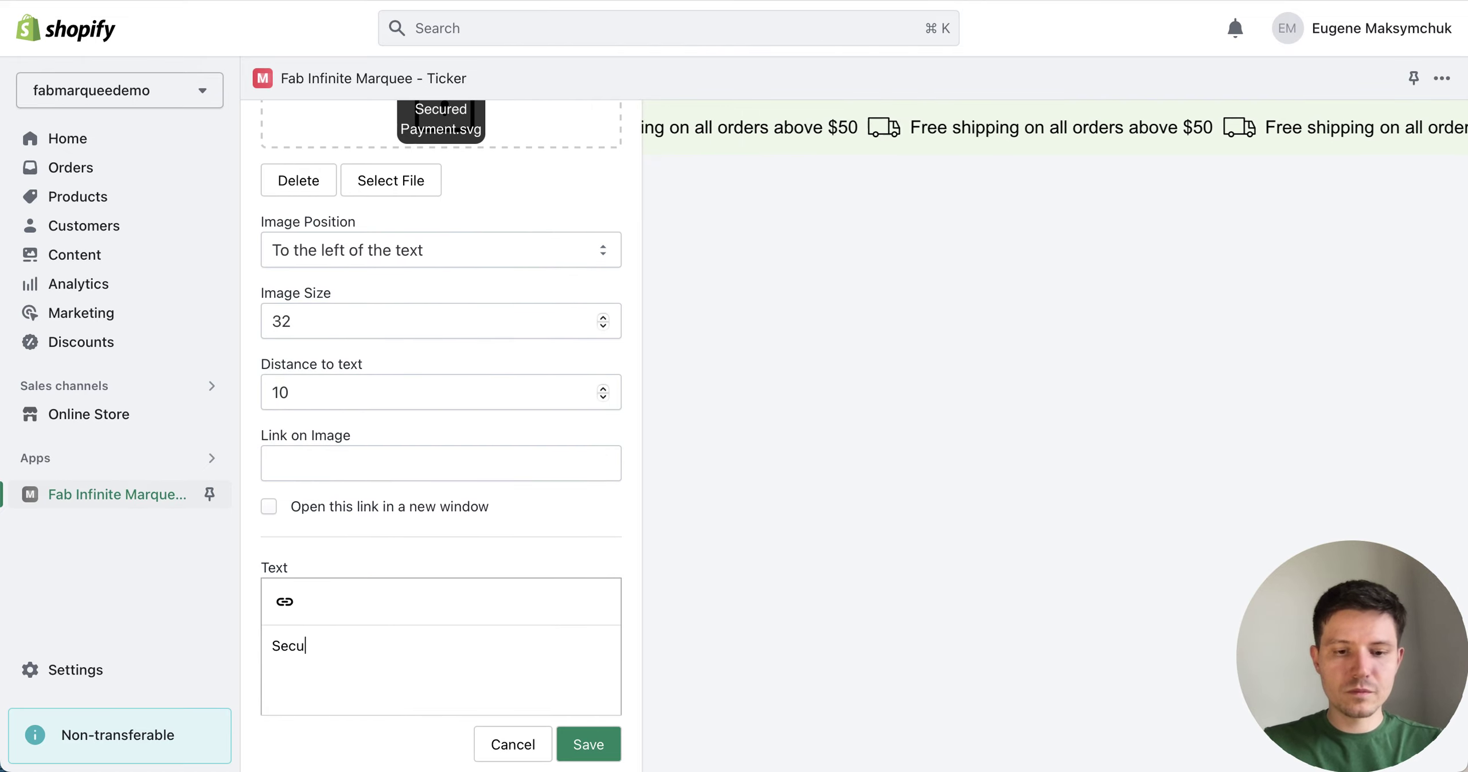
type("red p")
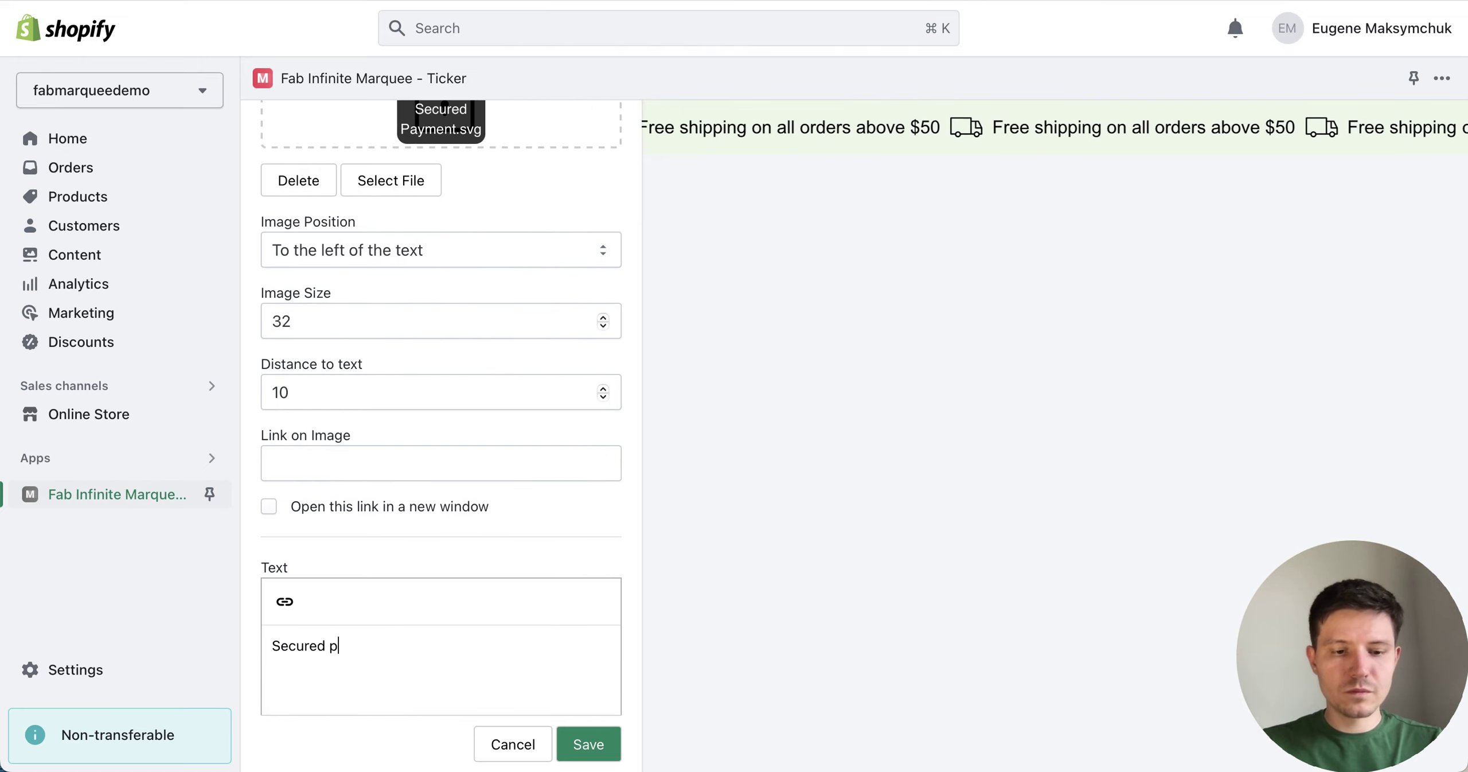
type("ayments")
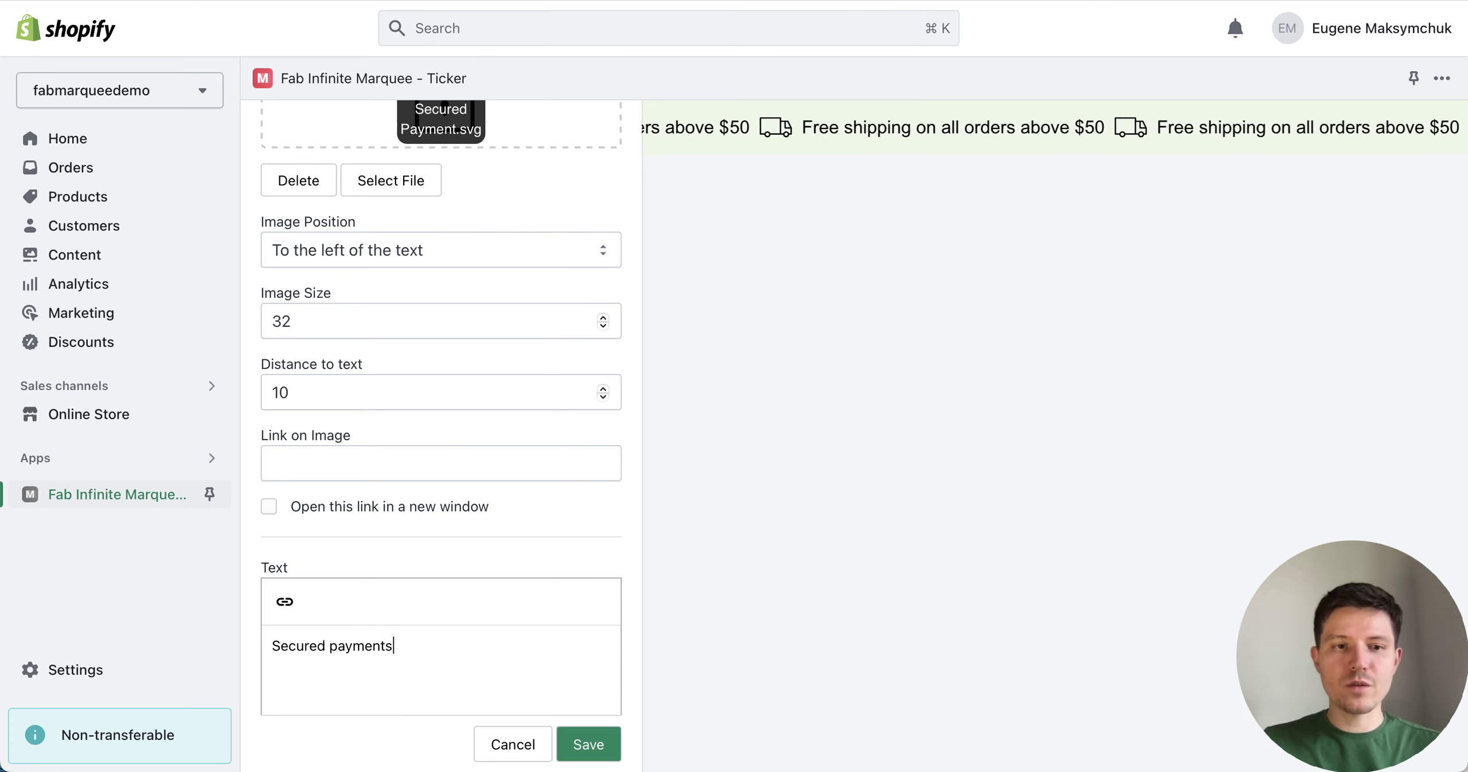
left_click(588, 744)
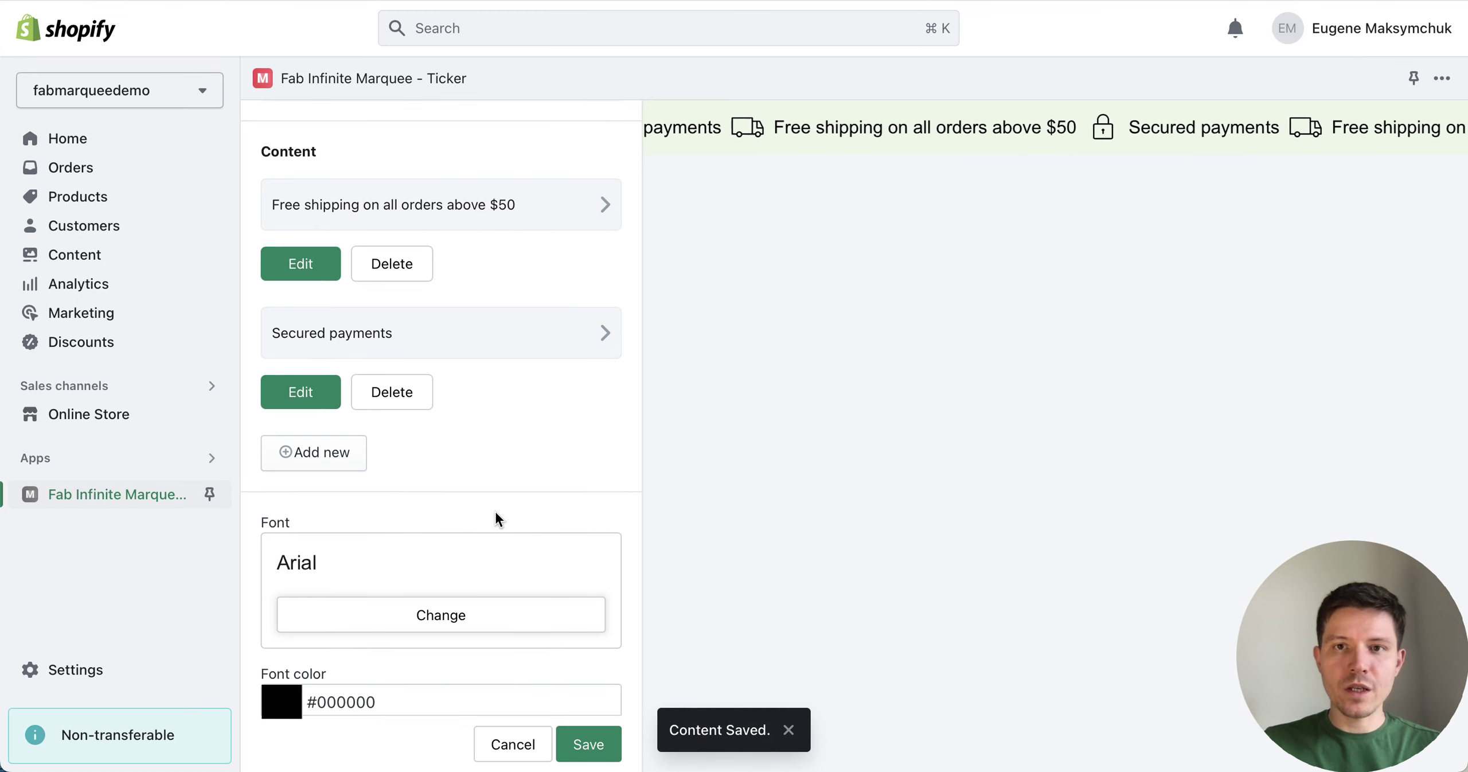
Add a third item with the Eco Friendly.svg leaf icon and the text 'Eco friendly'
left_click(312, 451)
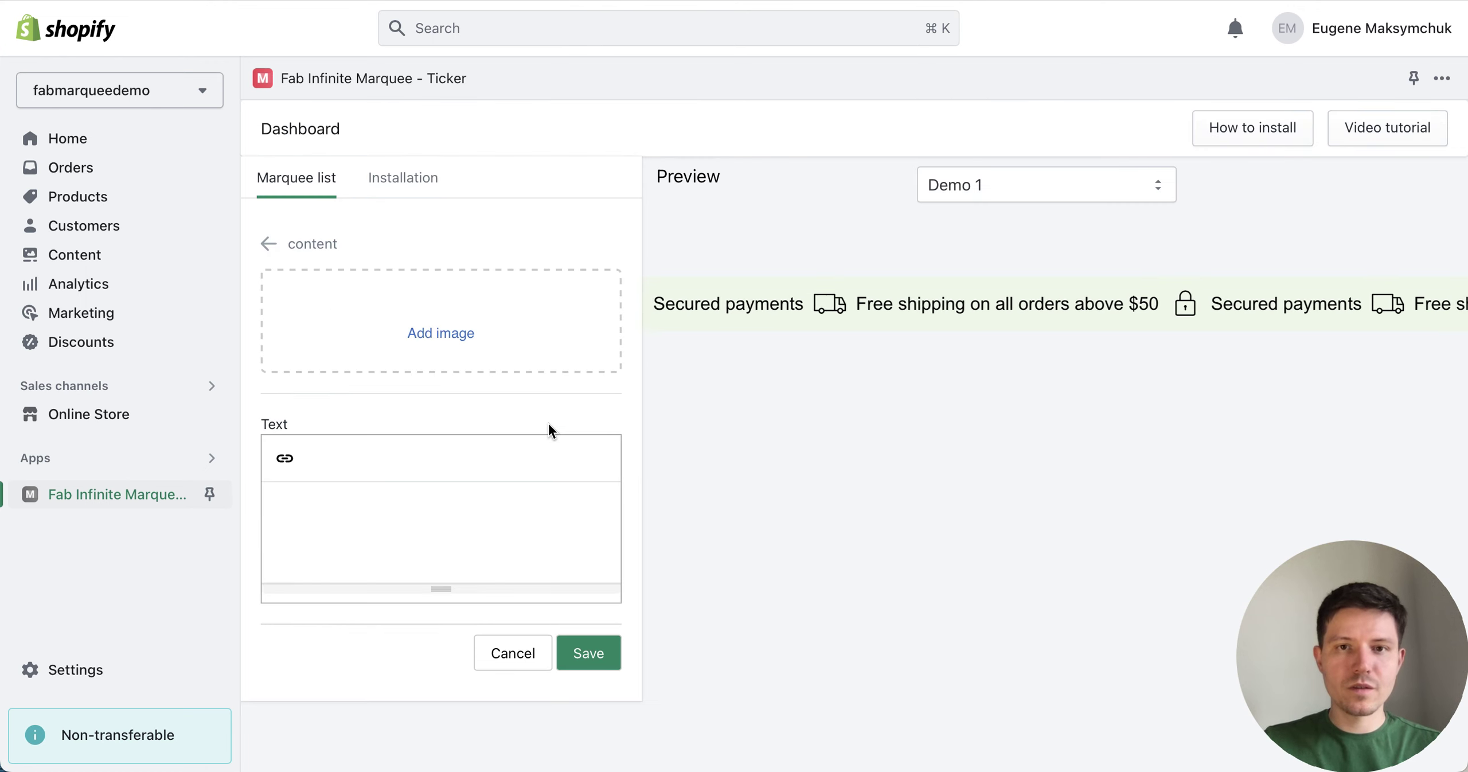
left_click(452, 331)
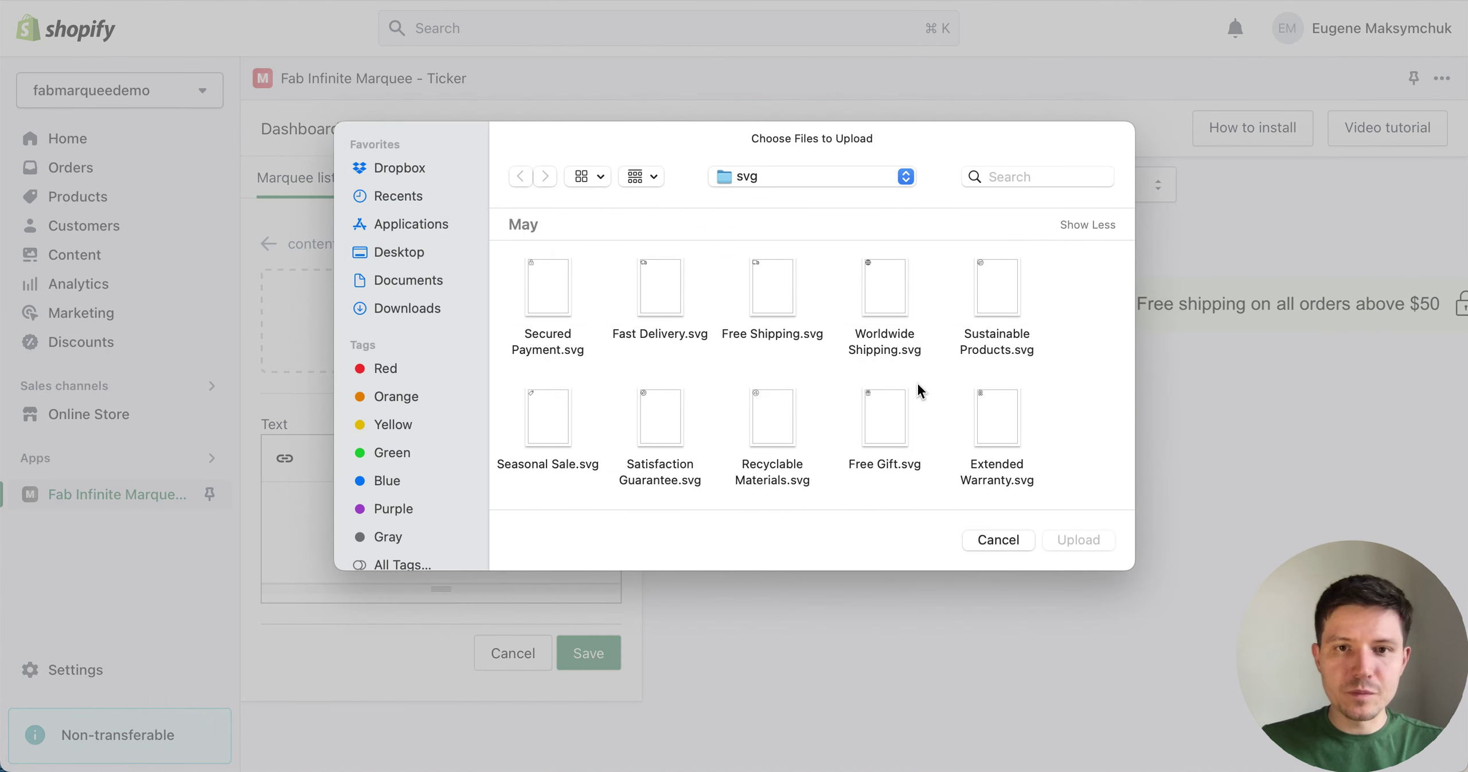
scroll(918, 384, "down", 2)
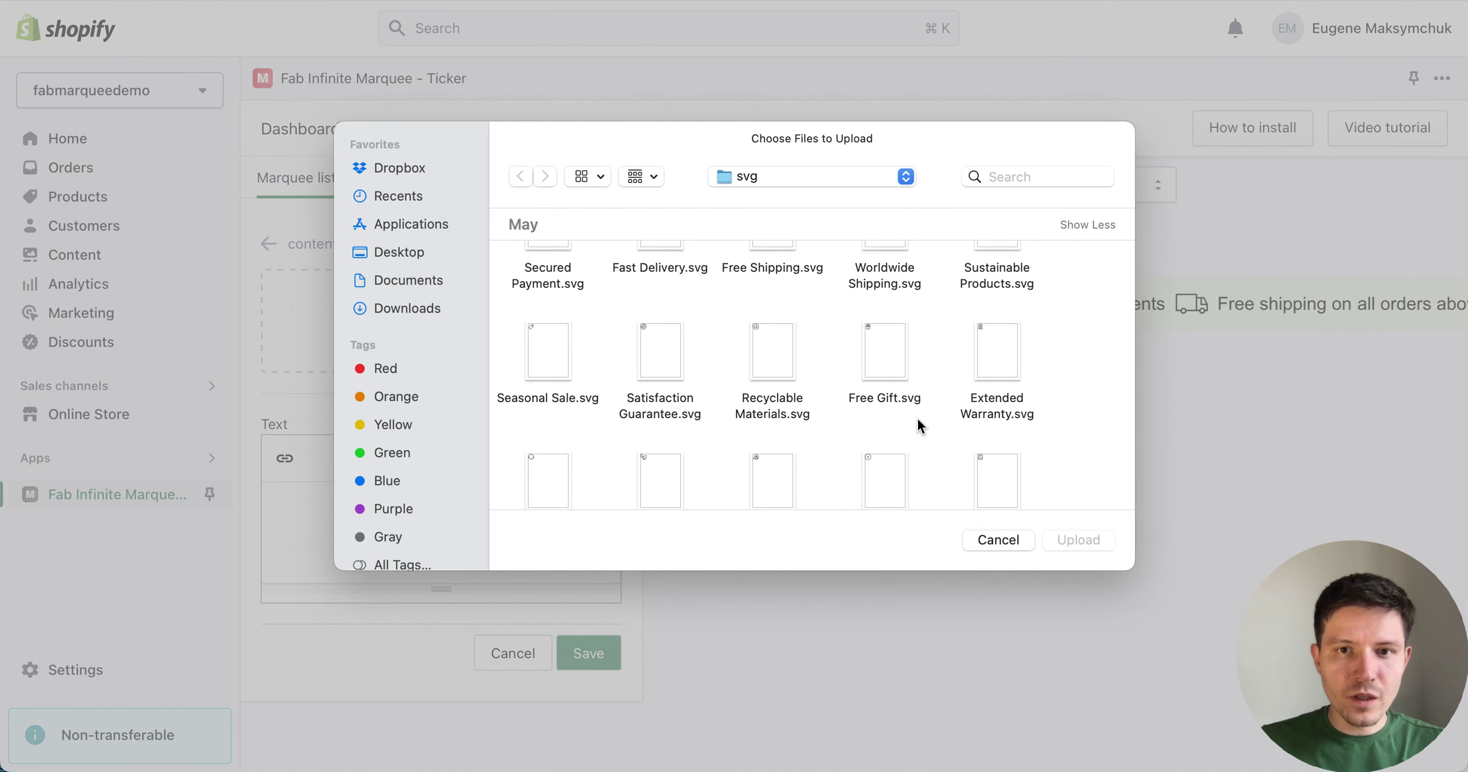
scroll(917, 425, "down", 3)
scroll(917, 420, "down", 1)
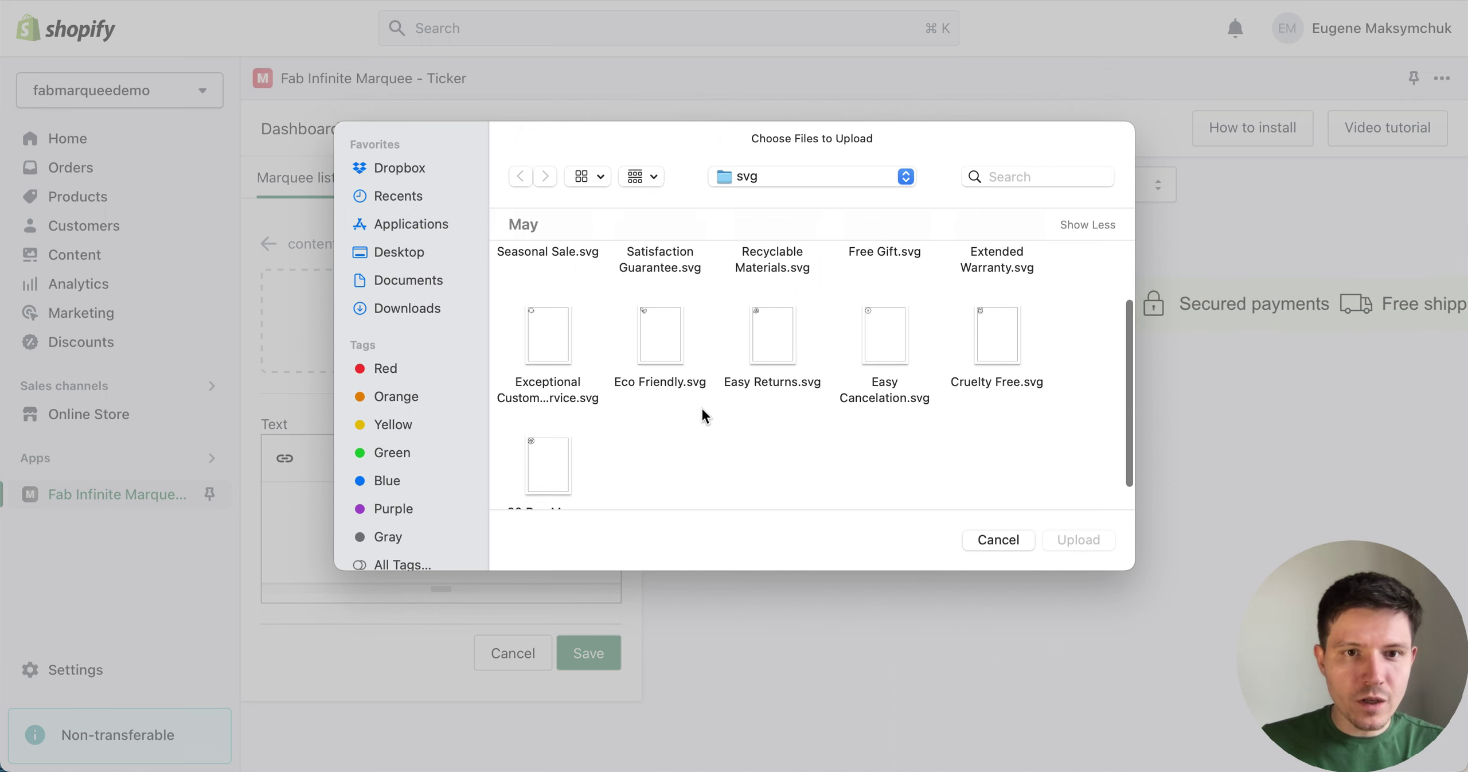
left_click(683, 379)
left_click(1072, 539)
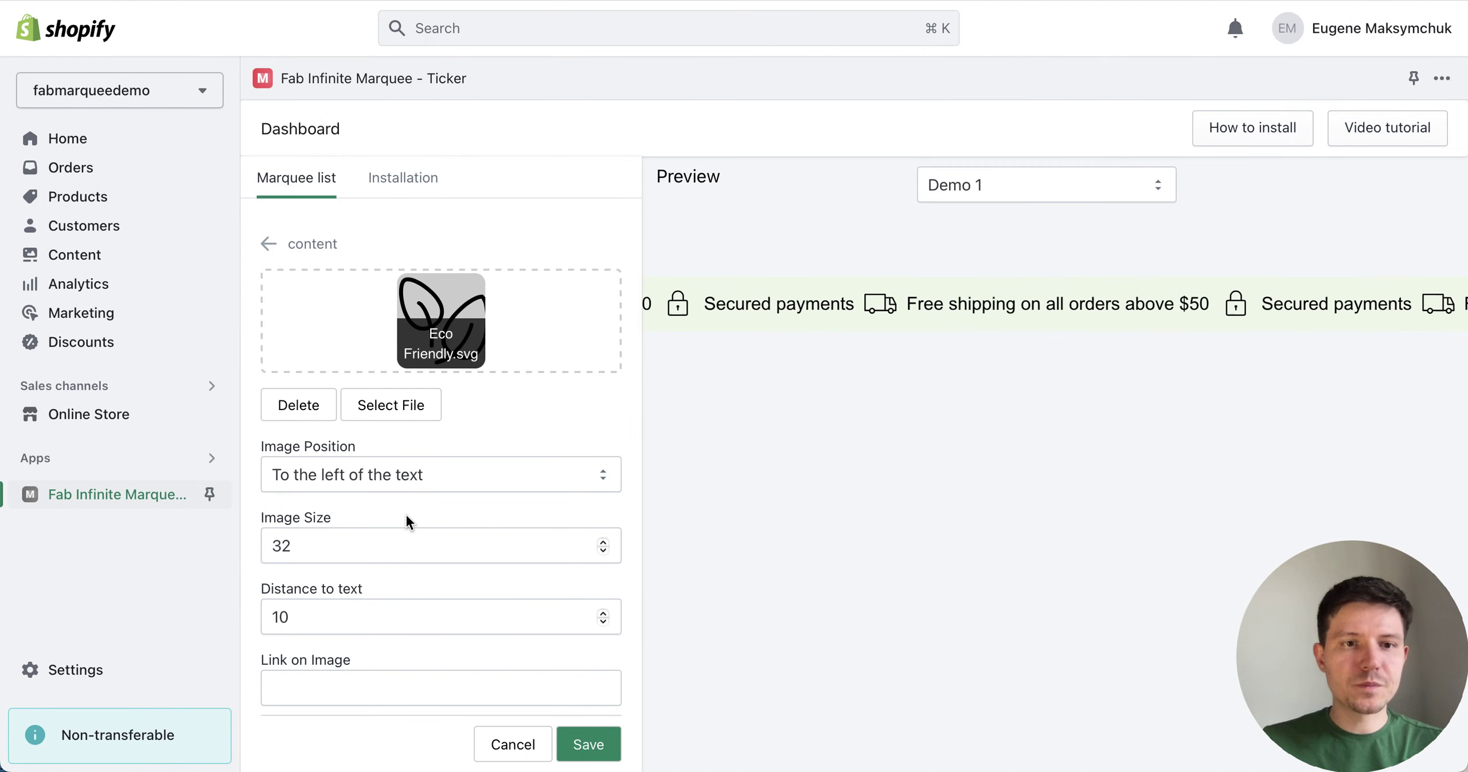
scroll(406, 515, "down", 3)
scroll(406, 514, "down", 4)
left_click(374, 564)
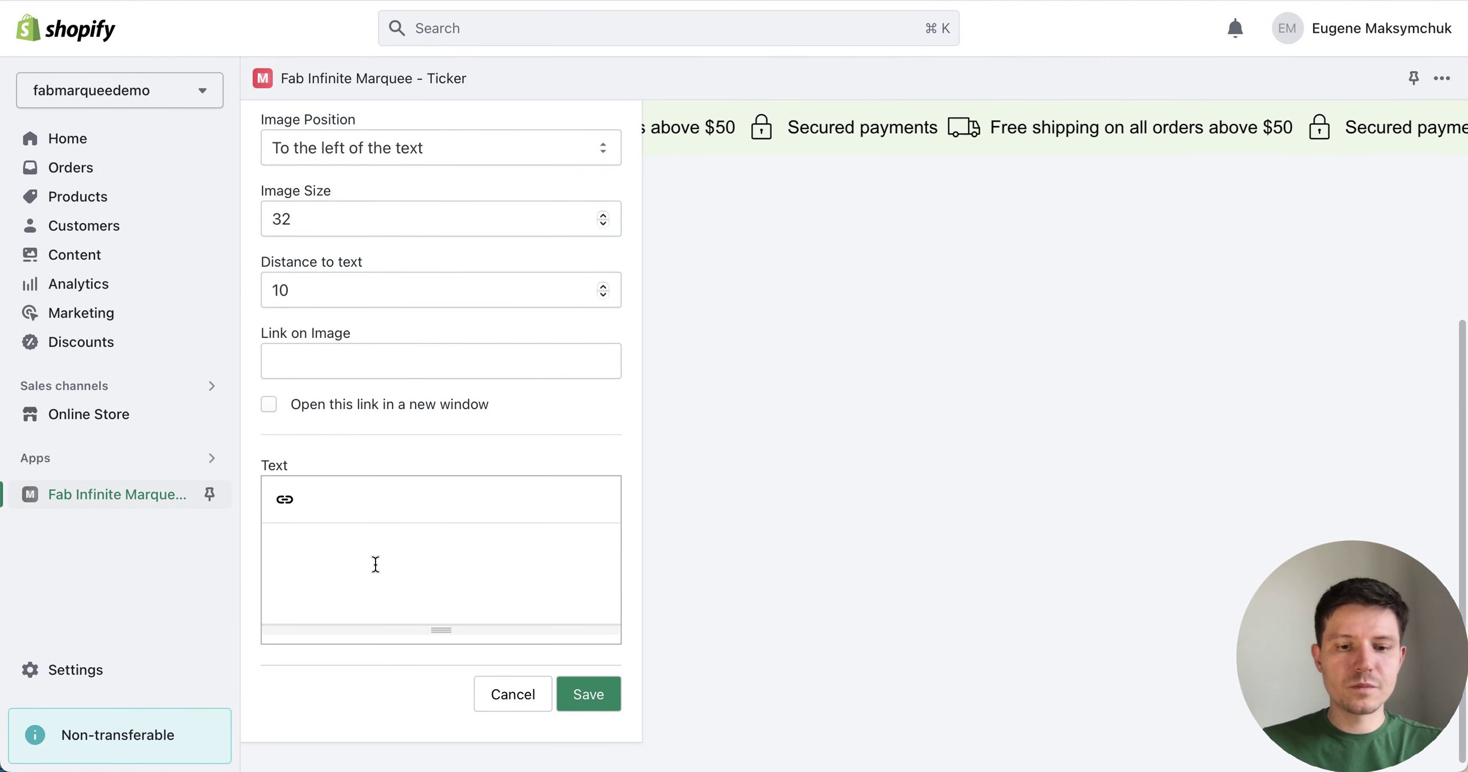
type("Eco frien")
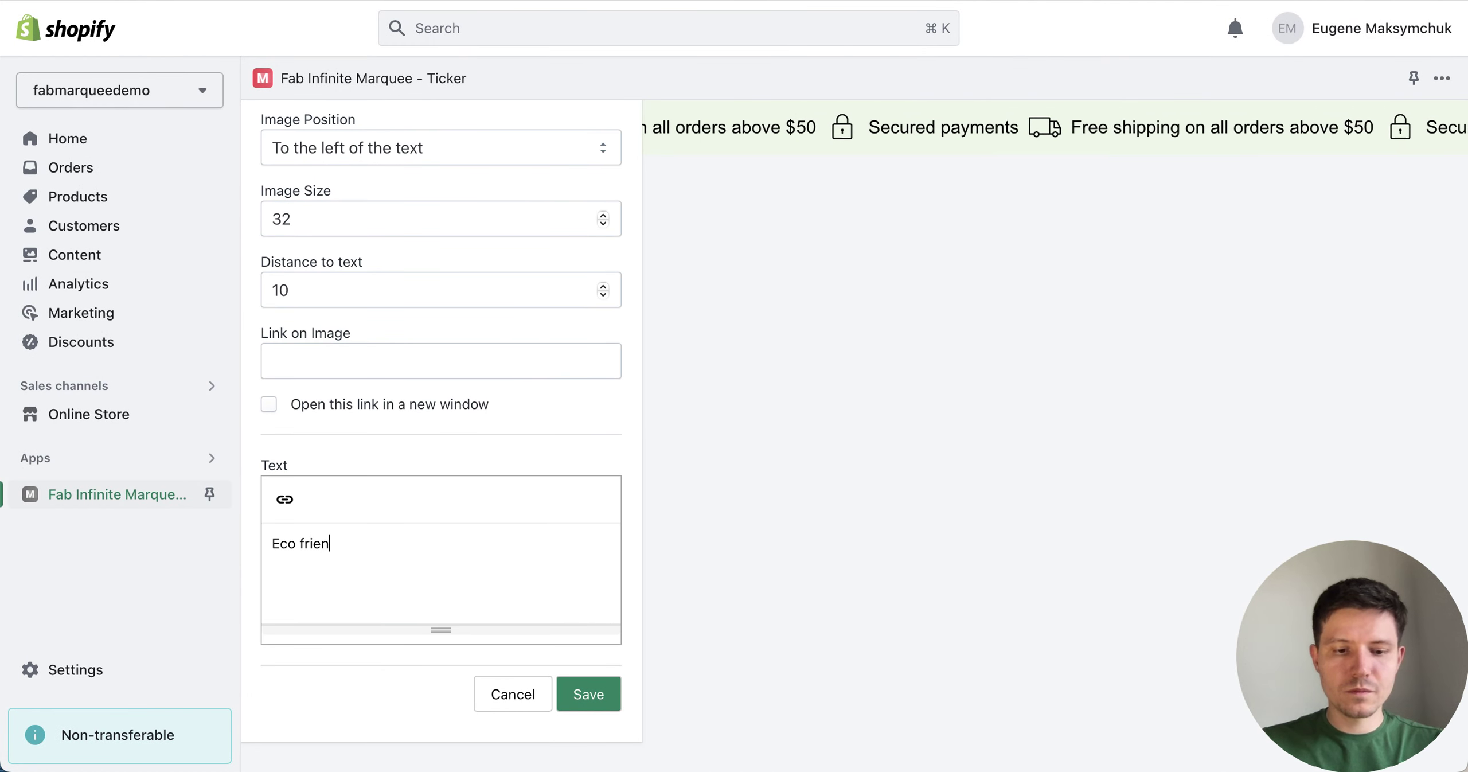
type("dly")
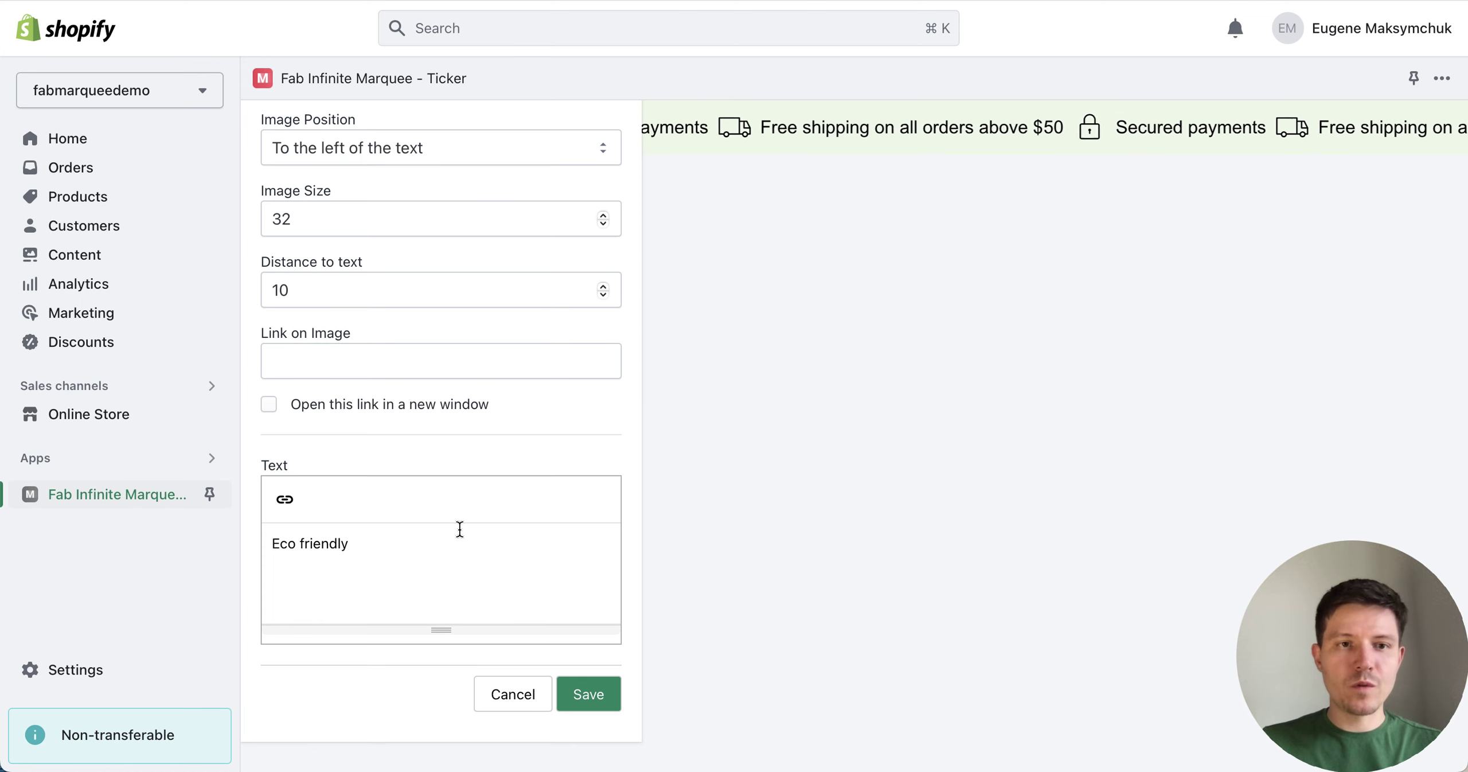
scroll(459, 529, "up", 1)
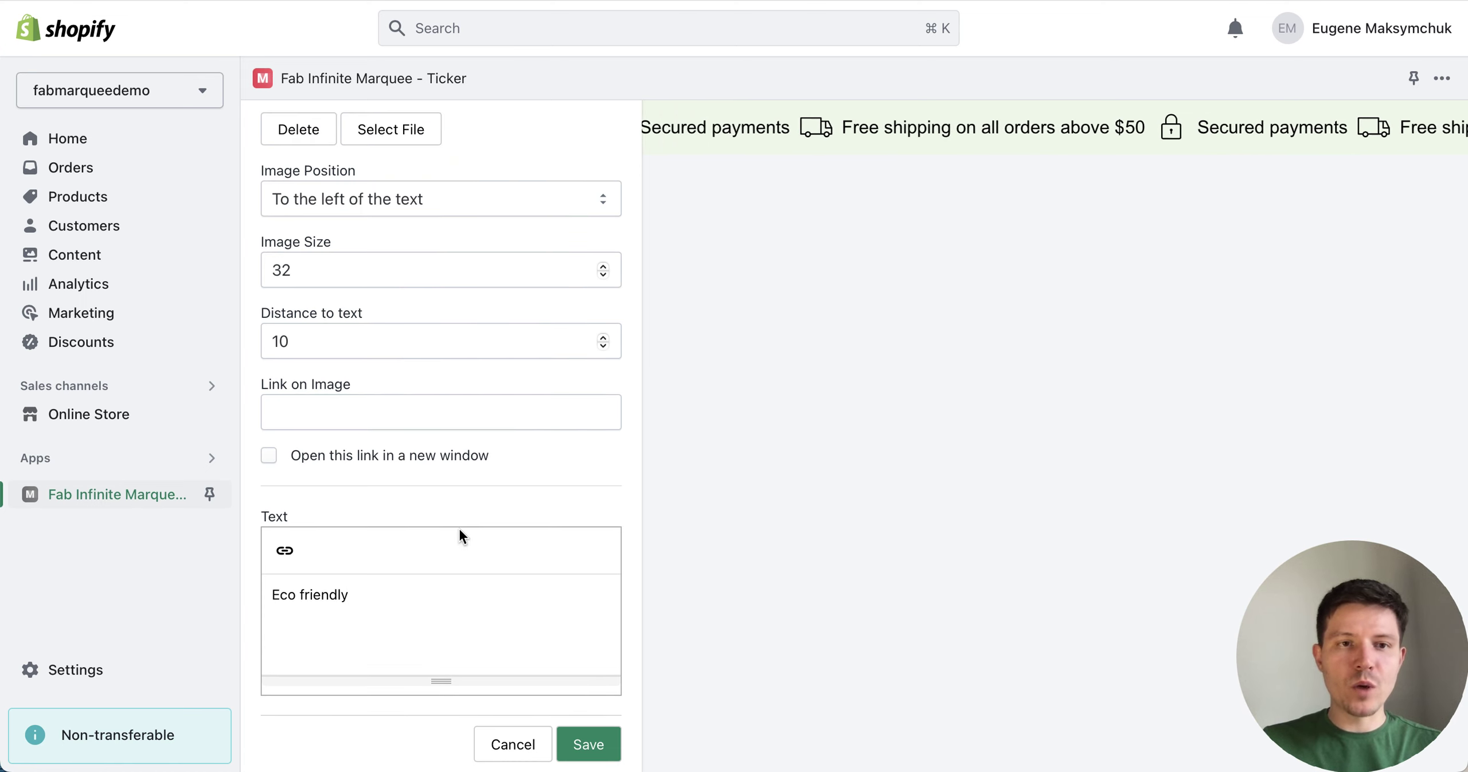
scroll(459, 529, "up", 1)
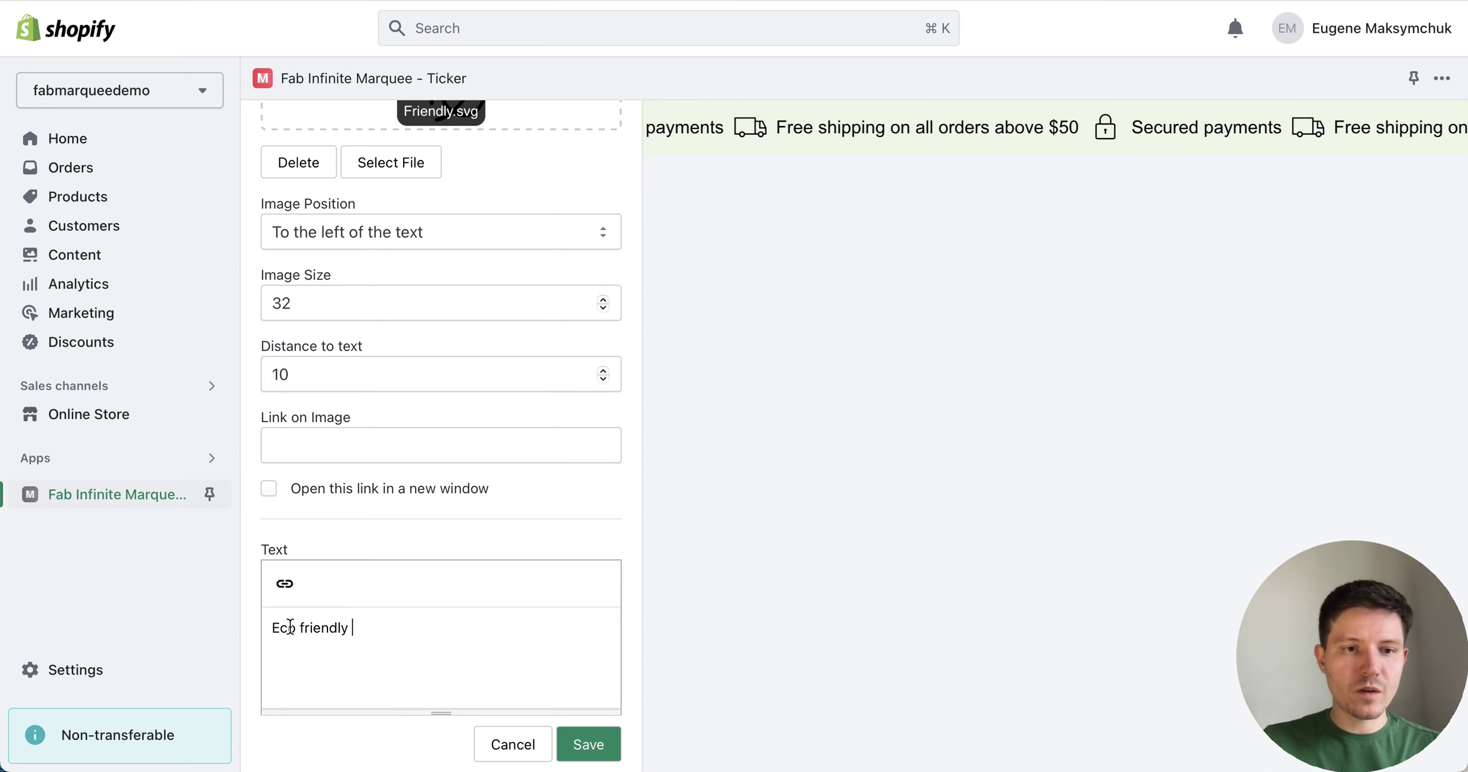
Check the Insert Link options for the 'Eco friendly' text and leave it without a link
left_click_drag(274, 627, 364, 628)
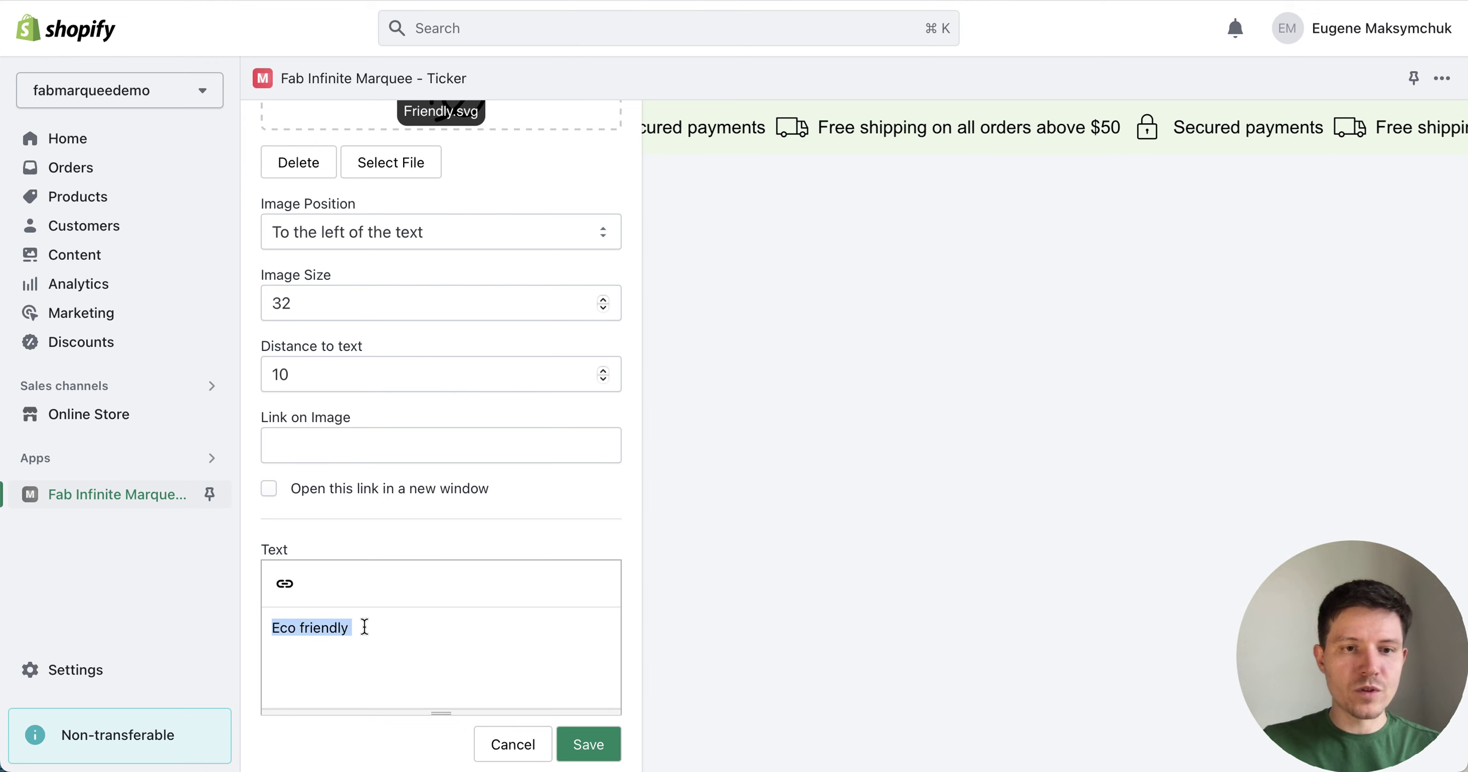
left_click(285, 586)
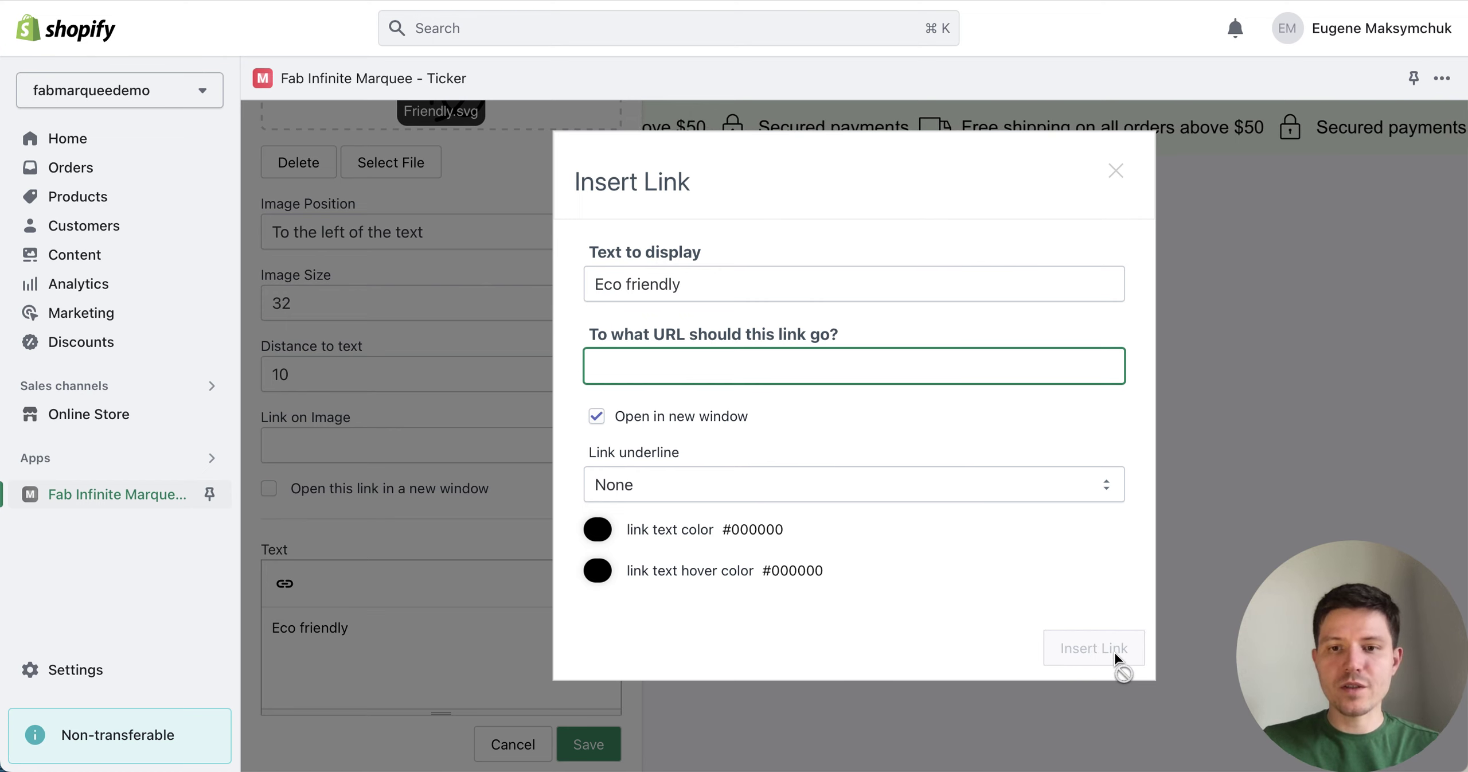
left_click(1118, 174)
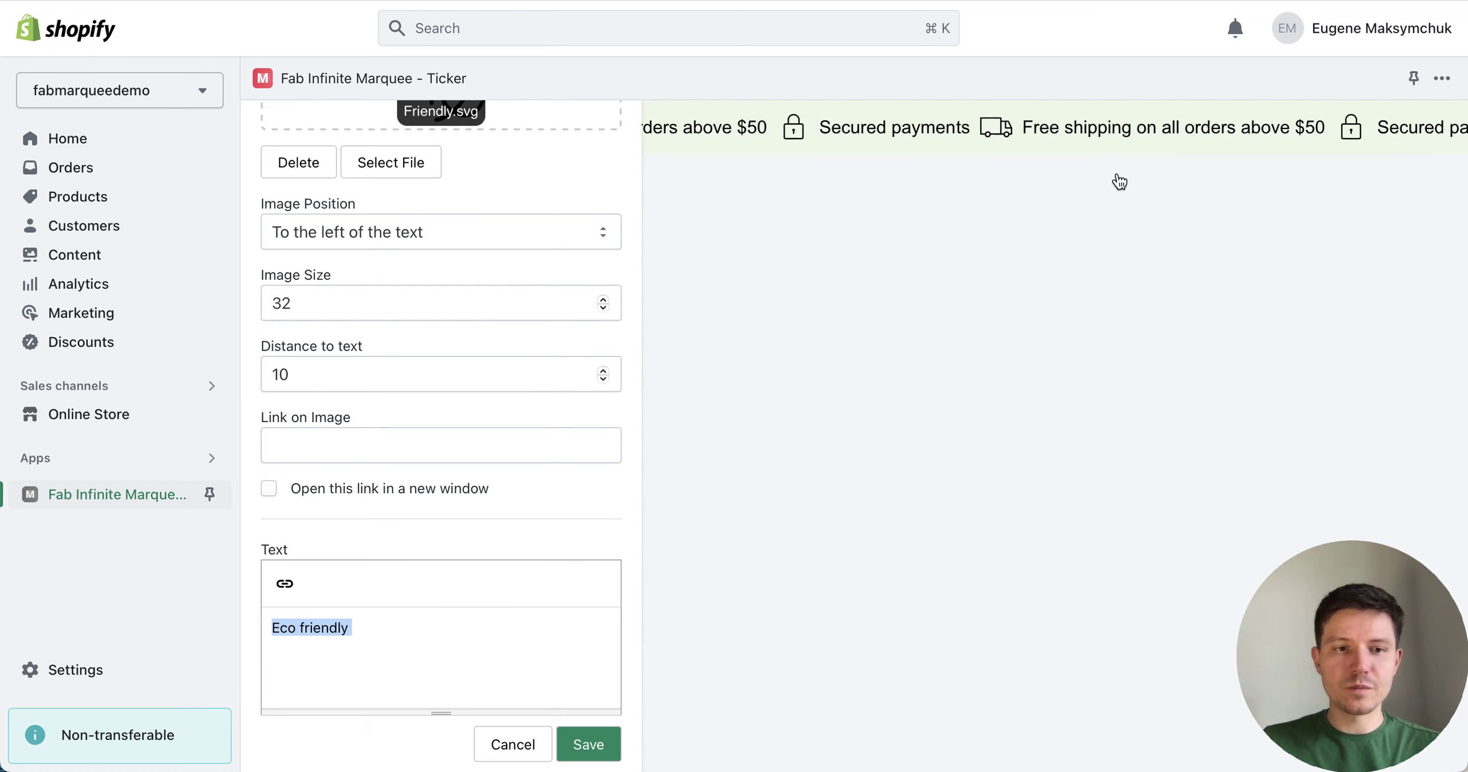
left_click(376, 638)
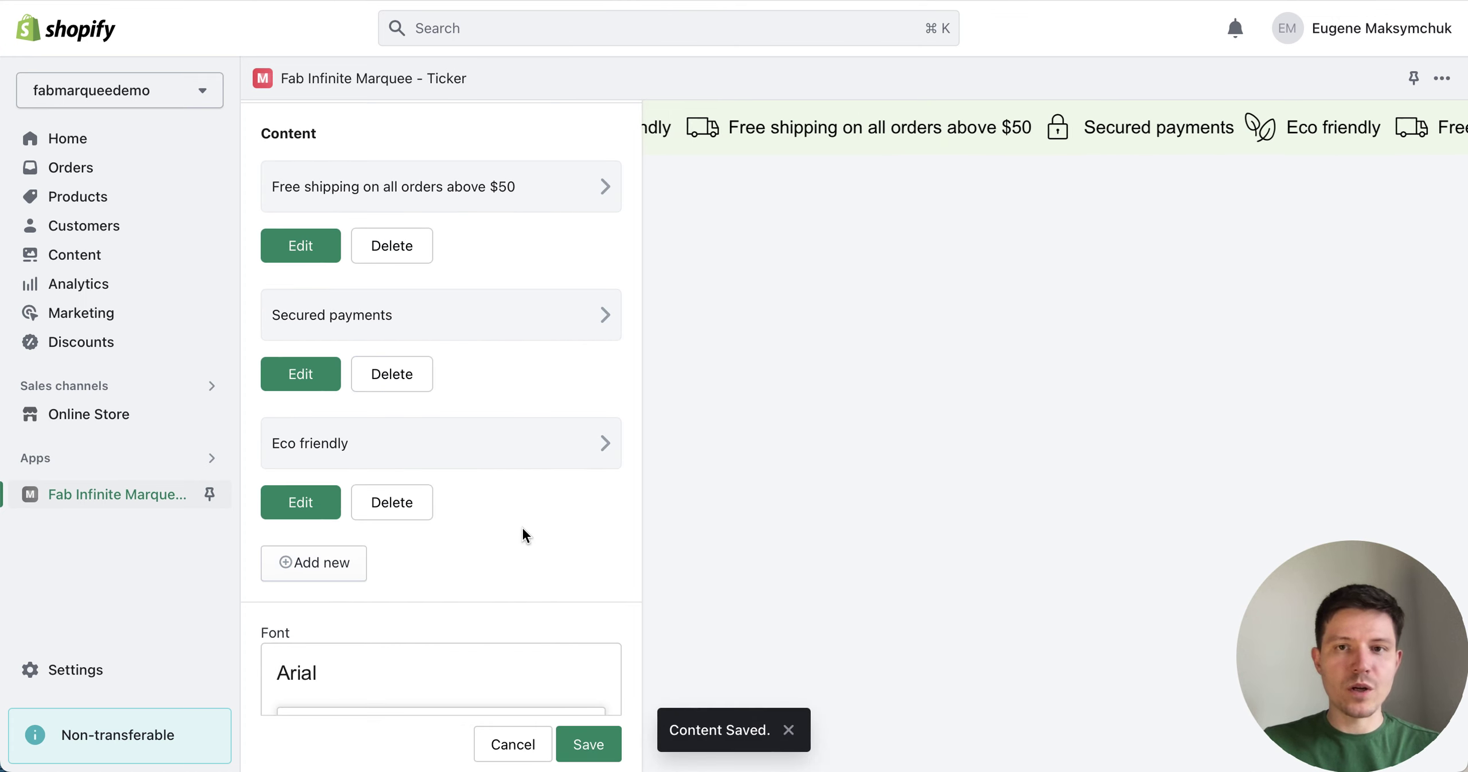
scroll(521, 528, "down", 1)
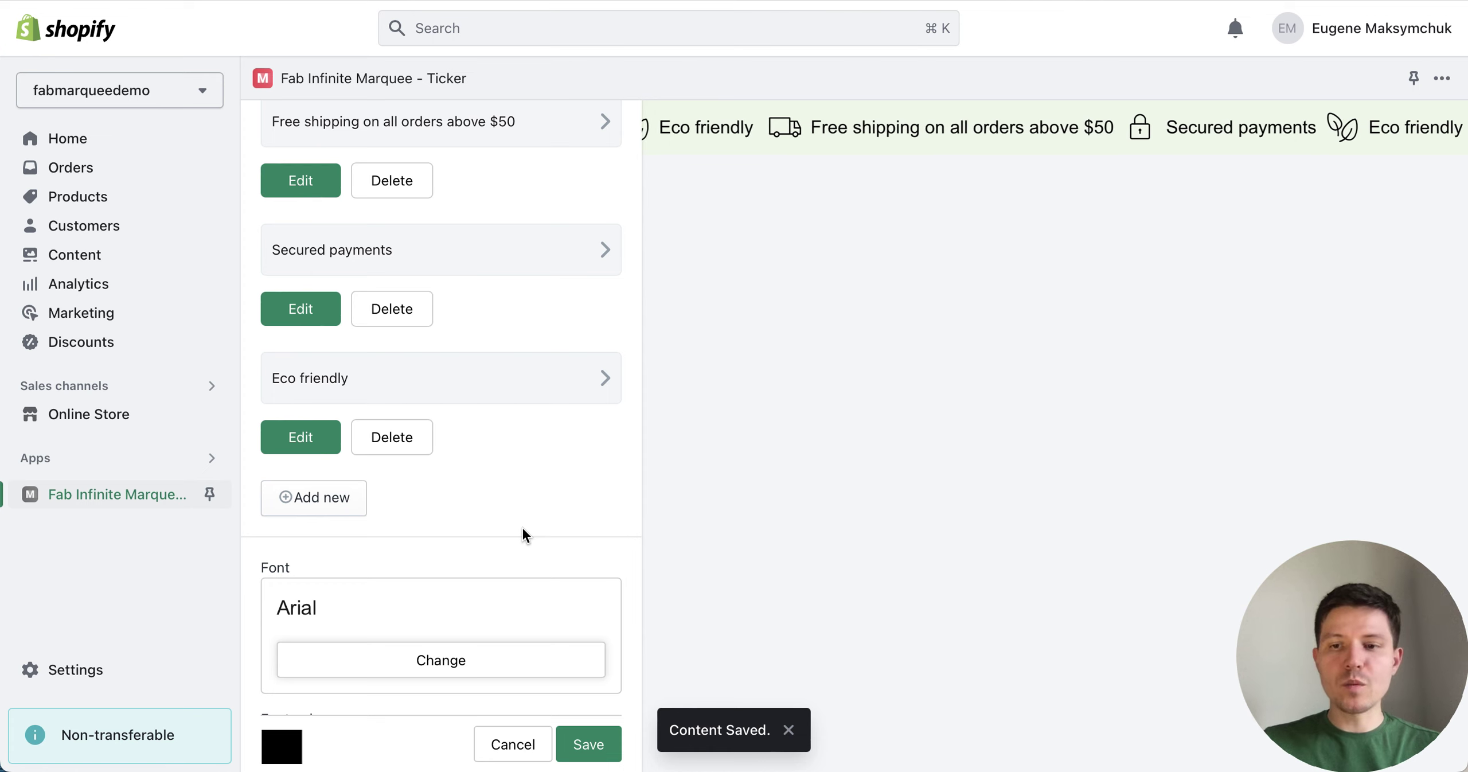
scroll(522, 534, "down", 2)
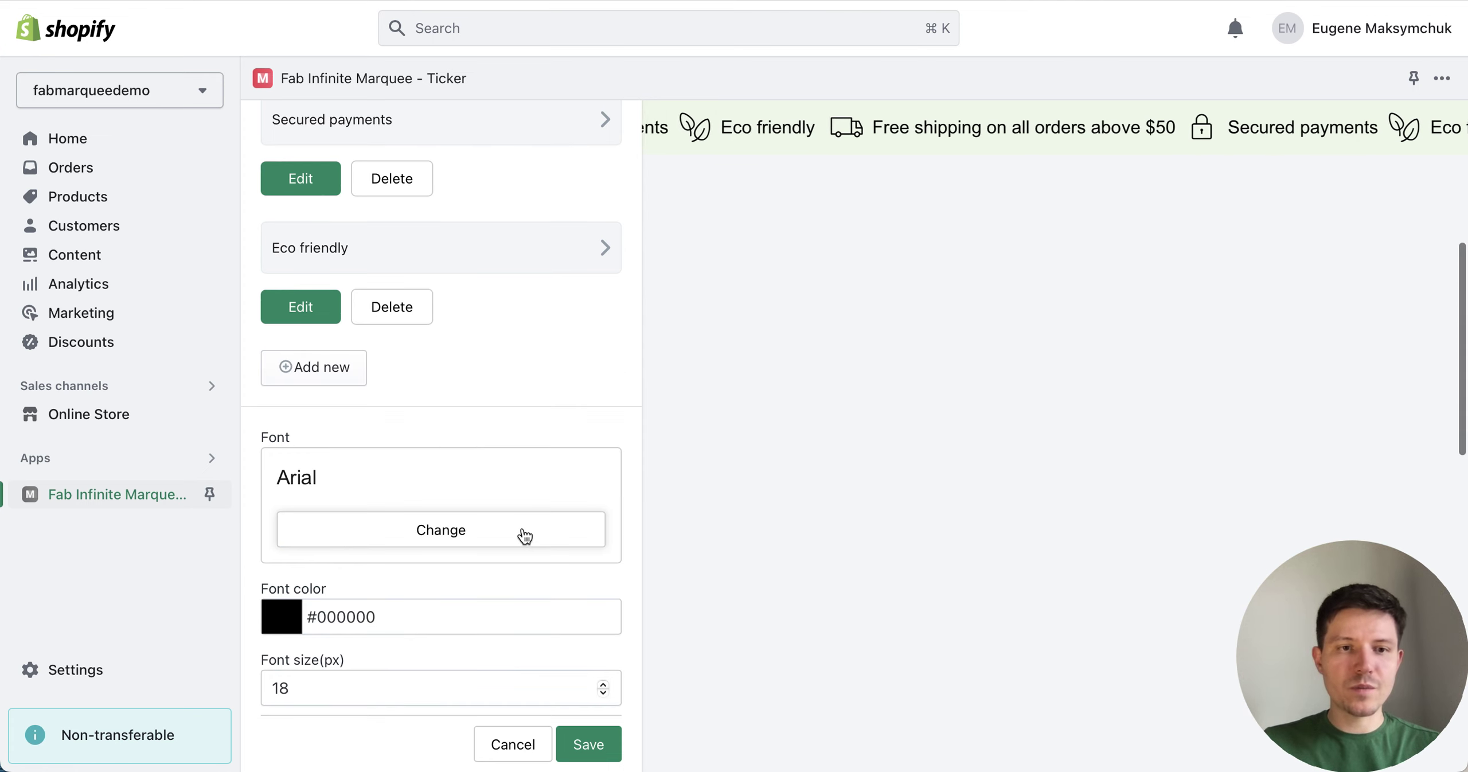
Keep the Arial font and normal case after trying uppercase, then set spacing between items to 30px
left_click(444, 534)
left_click(369, 539)
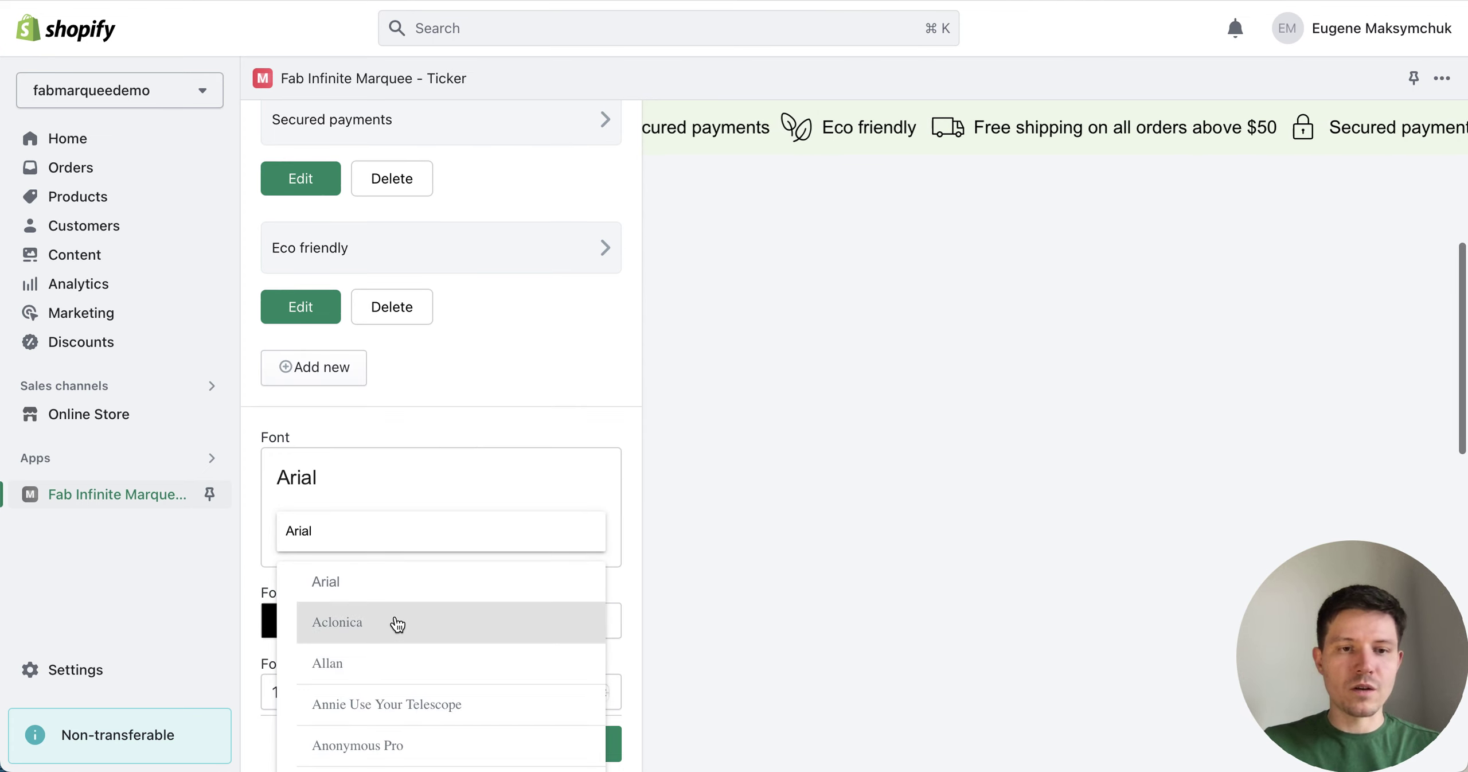
scroll(393, 620, "down", 2)
left_click(577, 416)
scroll(579, 418, "down", 2)
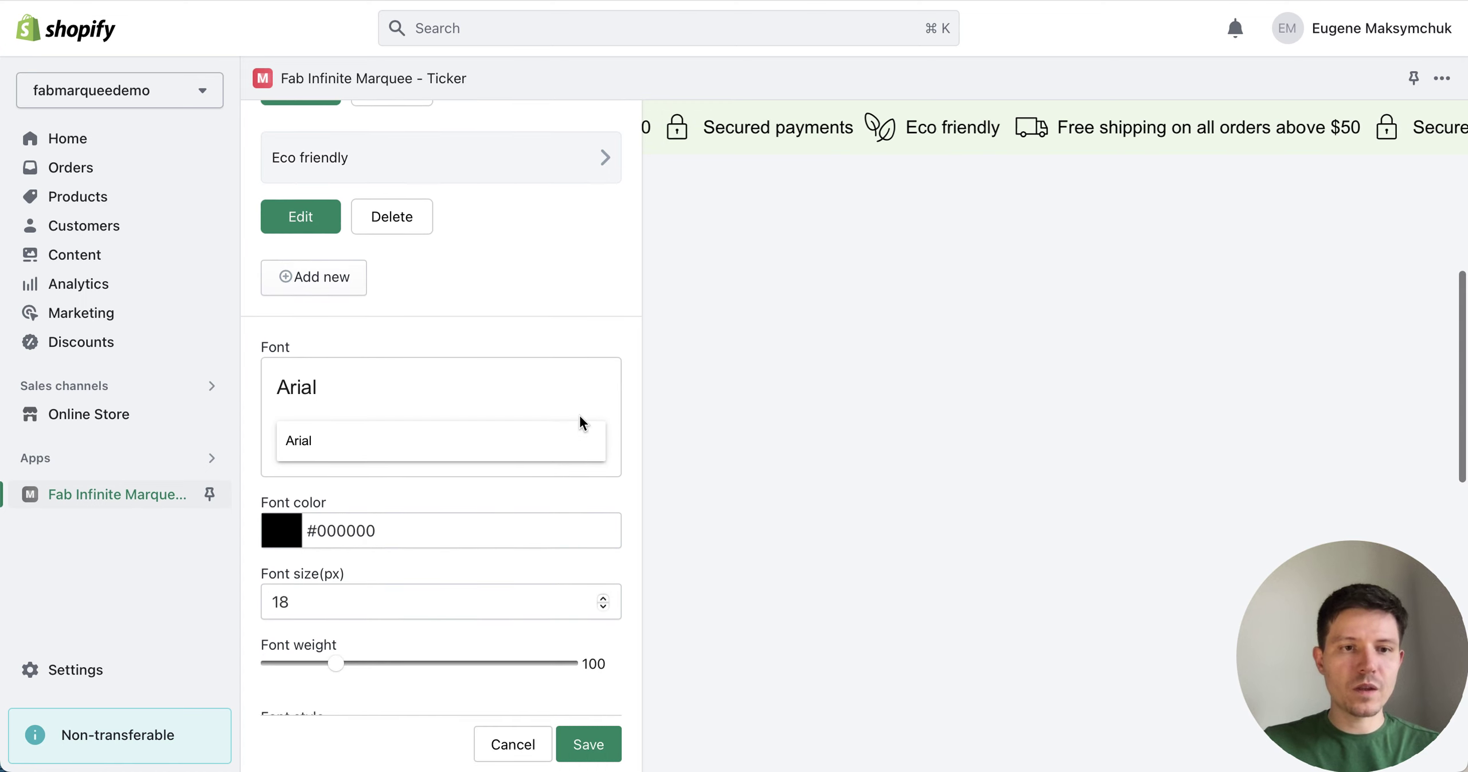
scroll(493, 496, "down", 1)
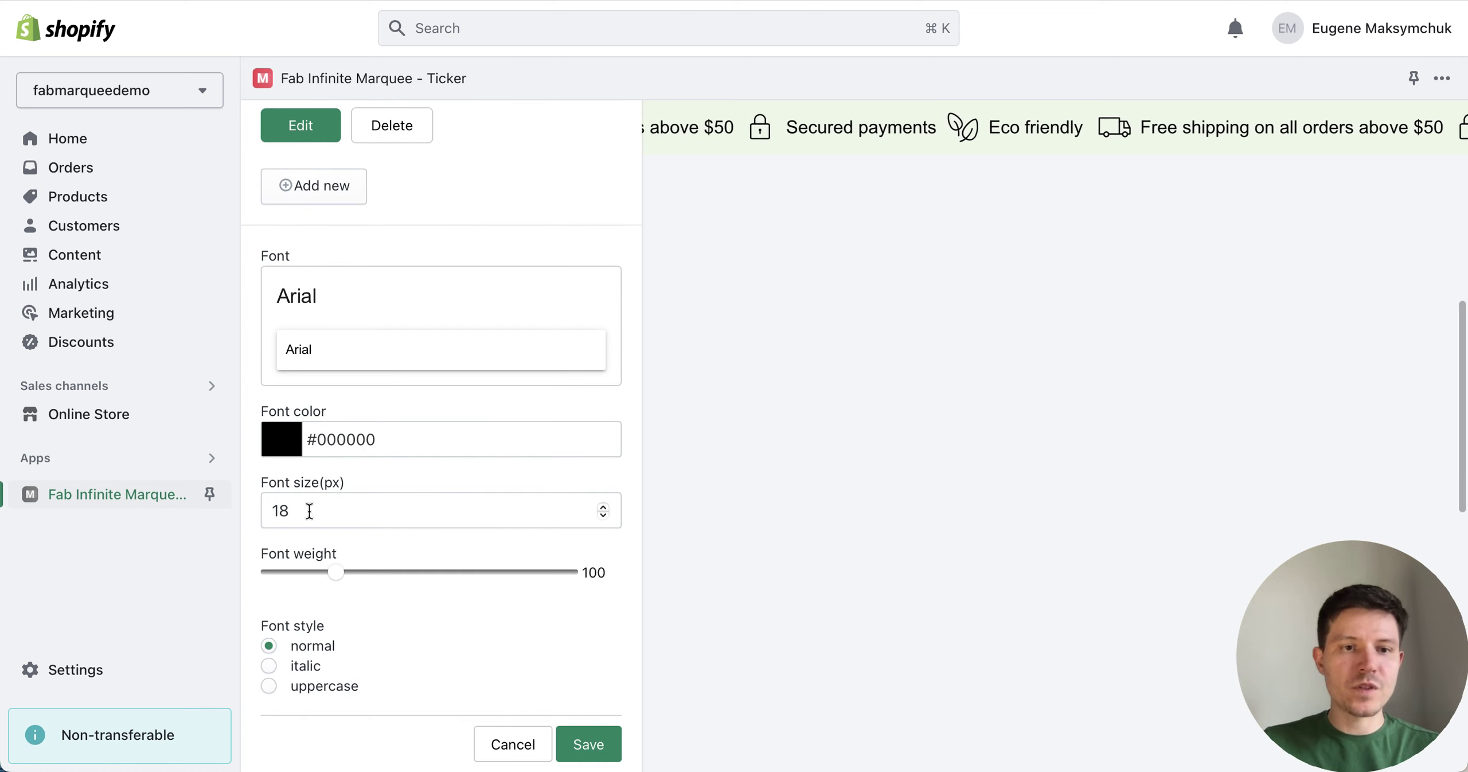
scroll(469, 556, "down", 1)
scroll(469, 555, "down", 1)
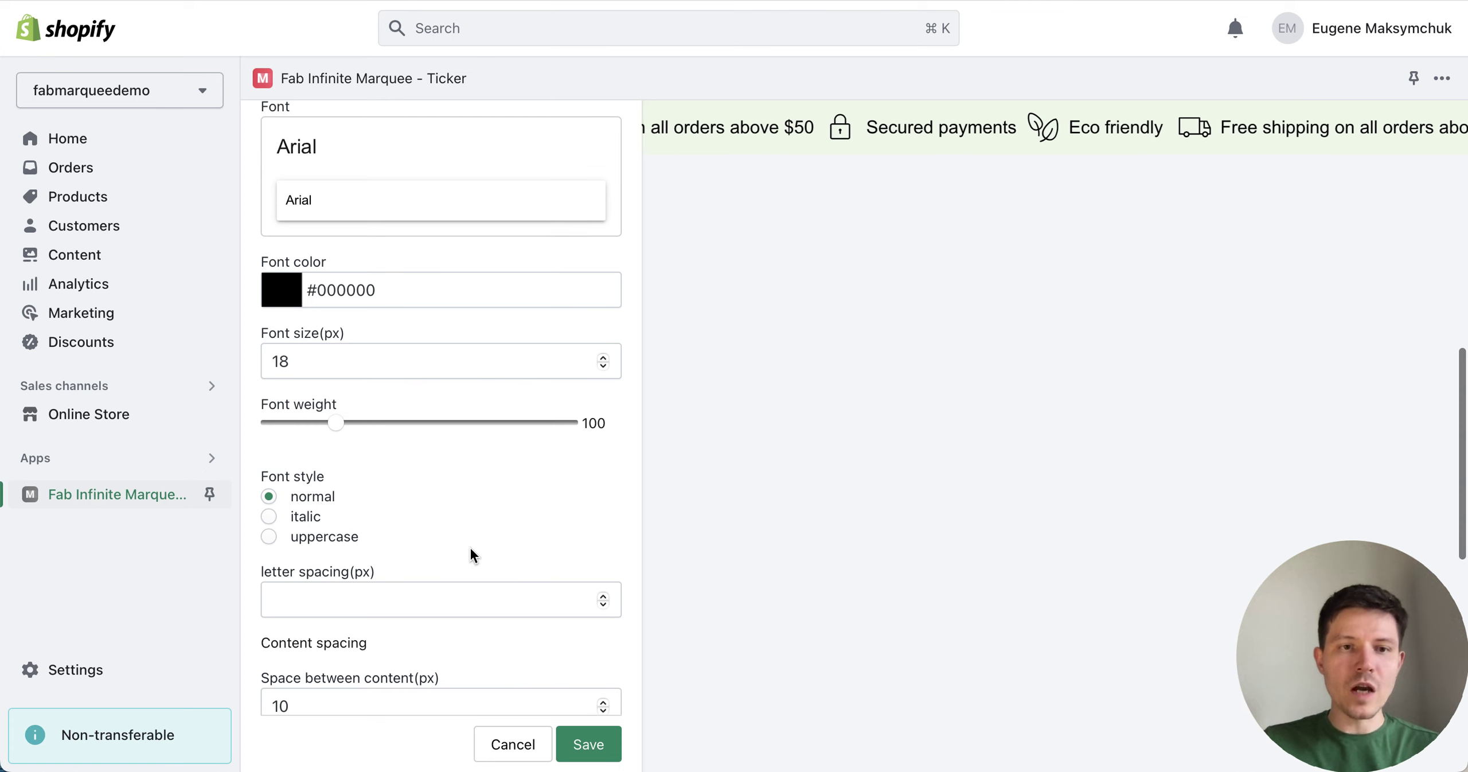
left_click(270, 540)
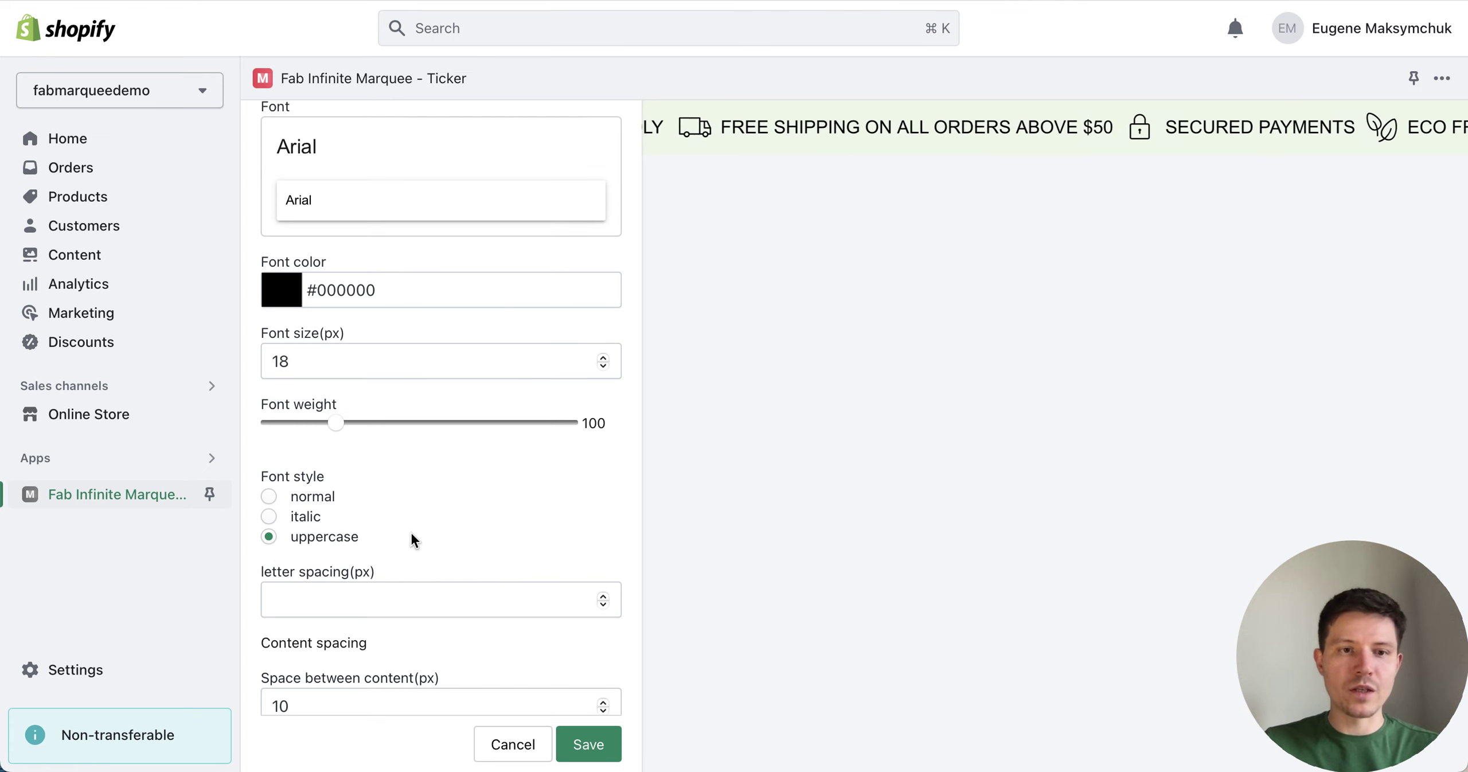
left_click(271, 496)
scroll(524, 537, "down", 2)
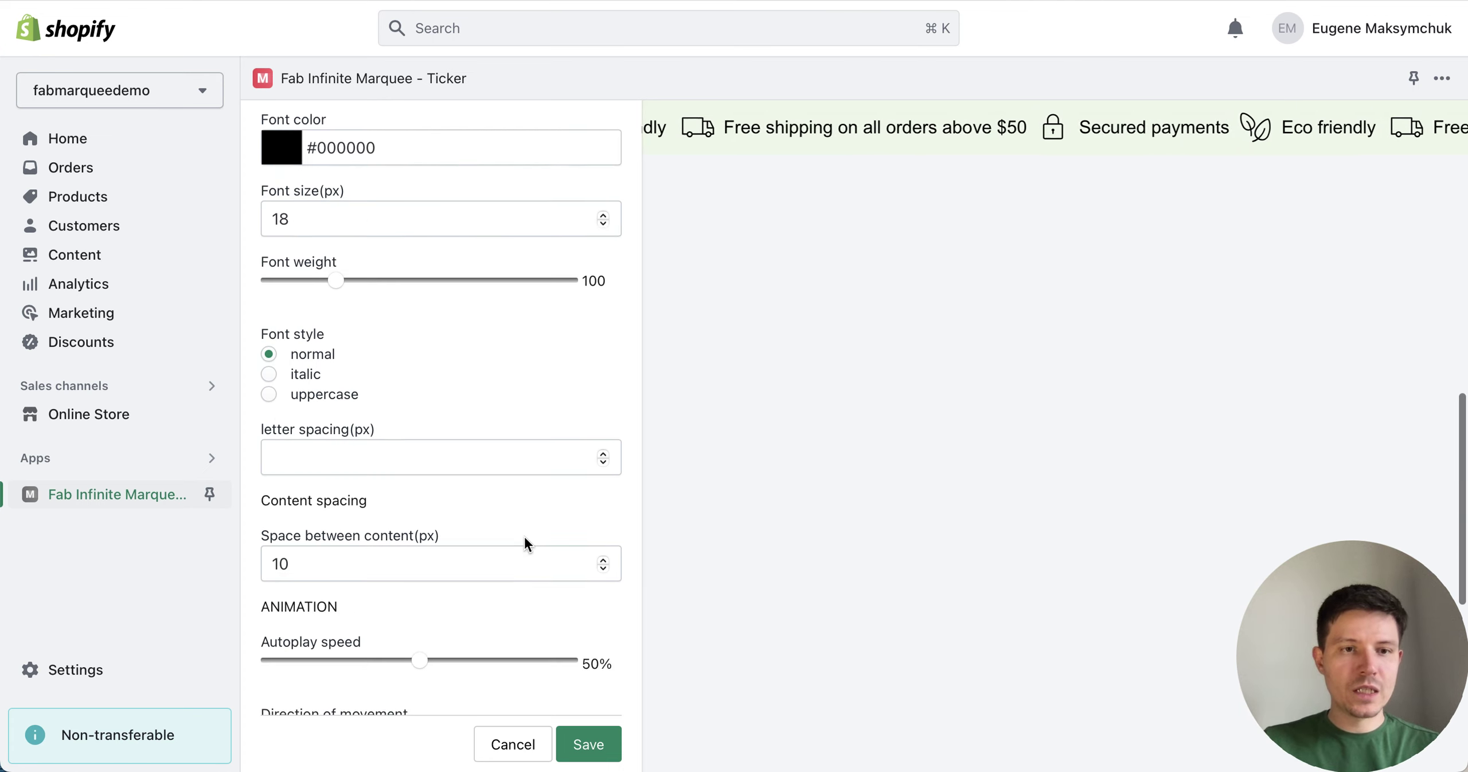
scroll(429, 561, "down", 1)
scroll(379, 505, "down", 1)
double_click(343, 459)
type("30")
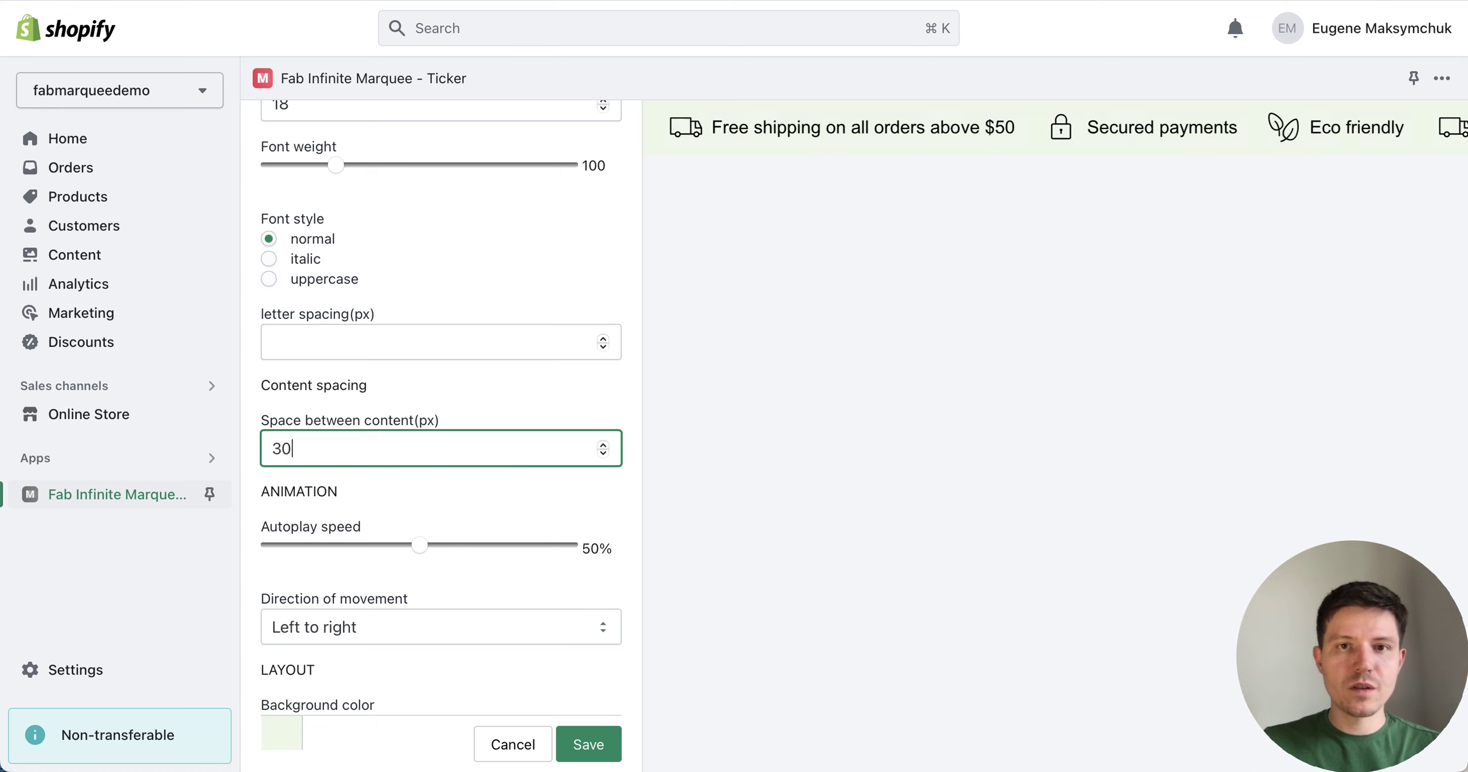
Set autoplay speed to 60% and movement direction to right to left
left_click(546, 491)
scroll(542, 484, "down", 2)
scroll(431, 507, "down", 1)
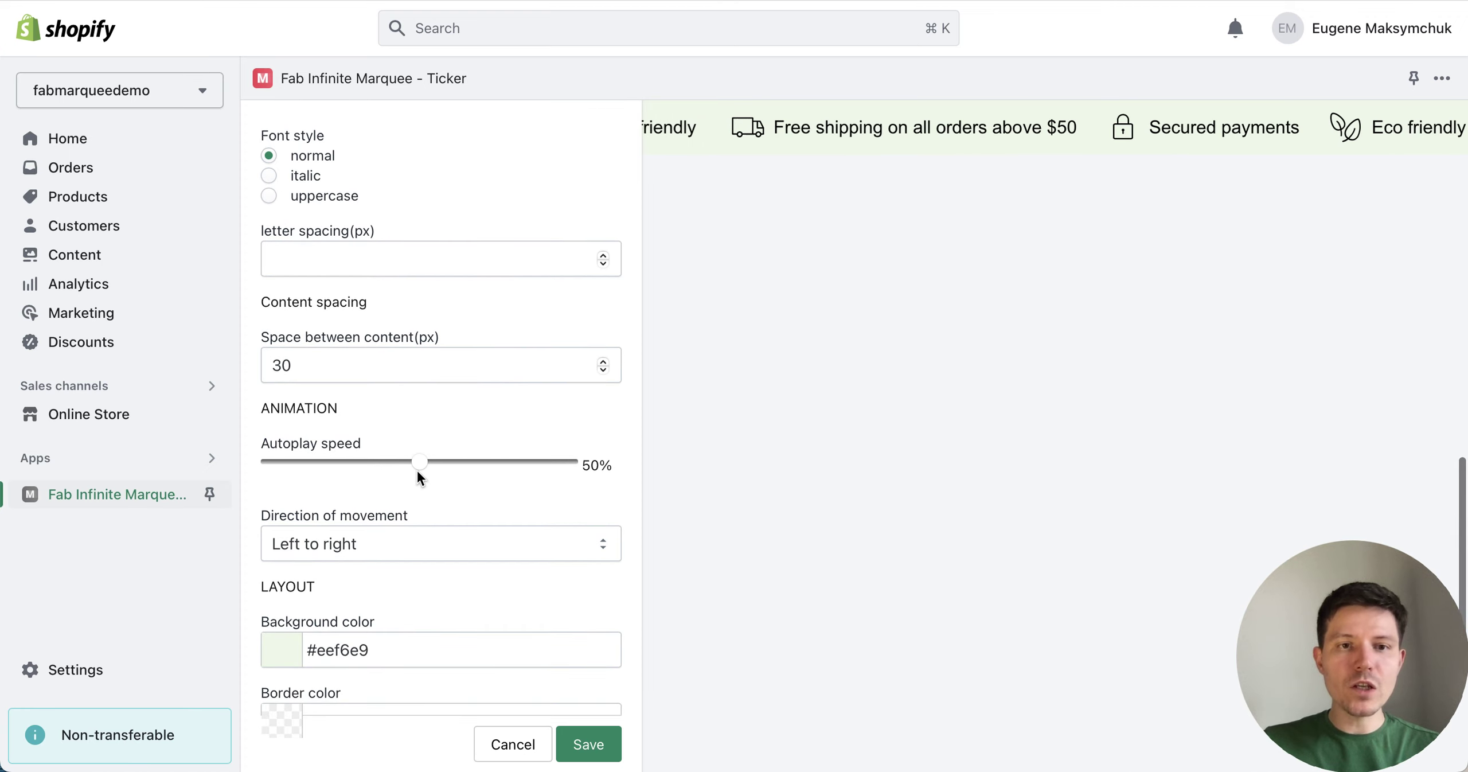
left_click_drag(421, 462, 477, 462)
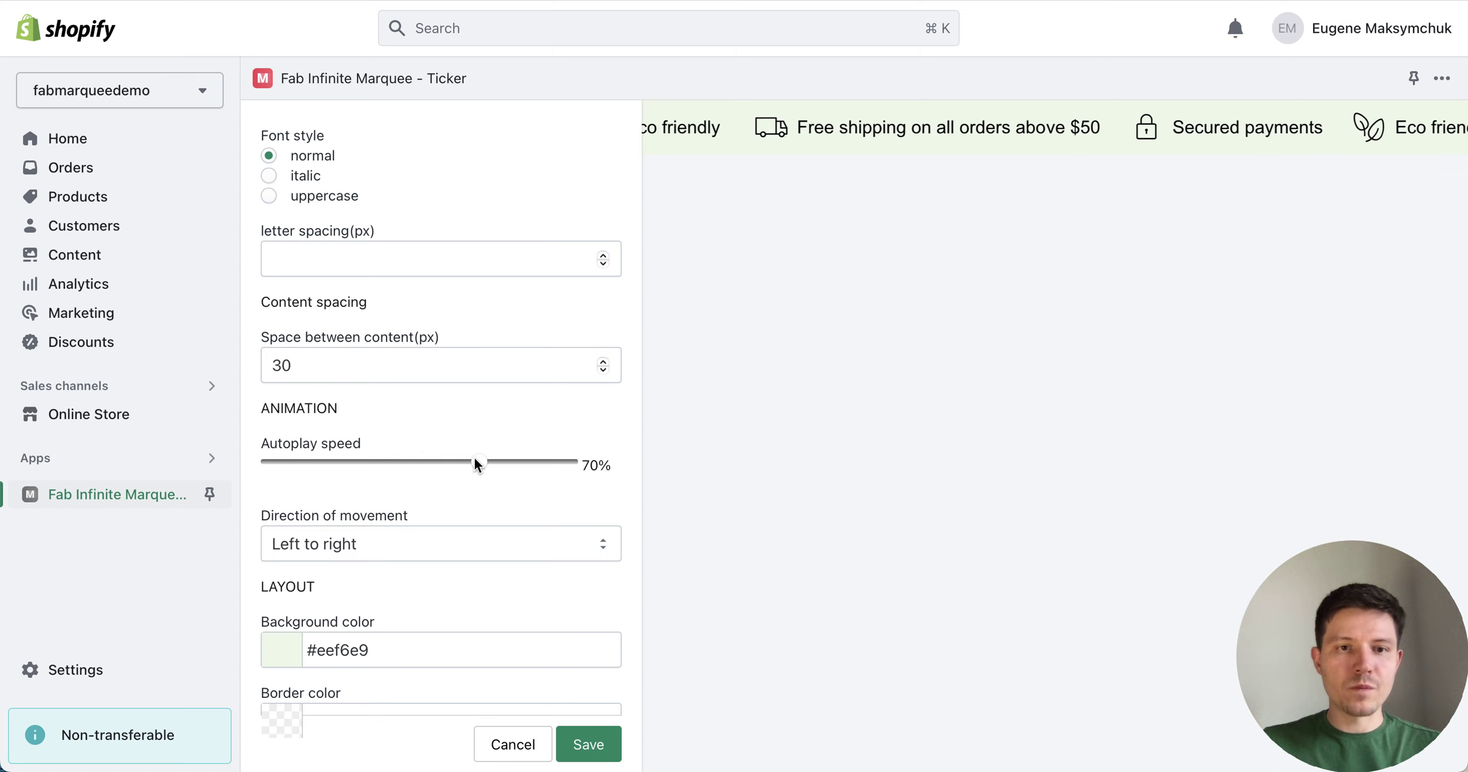
left_click_drag(474, 461, 451, 460)
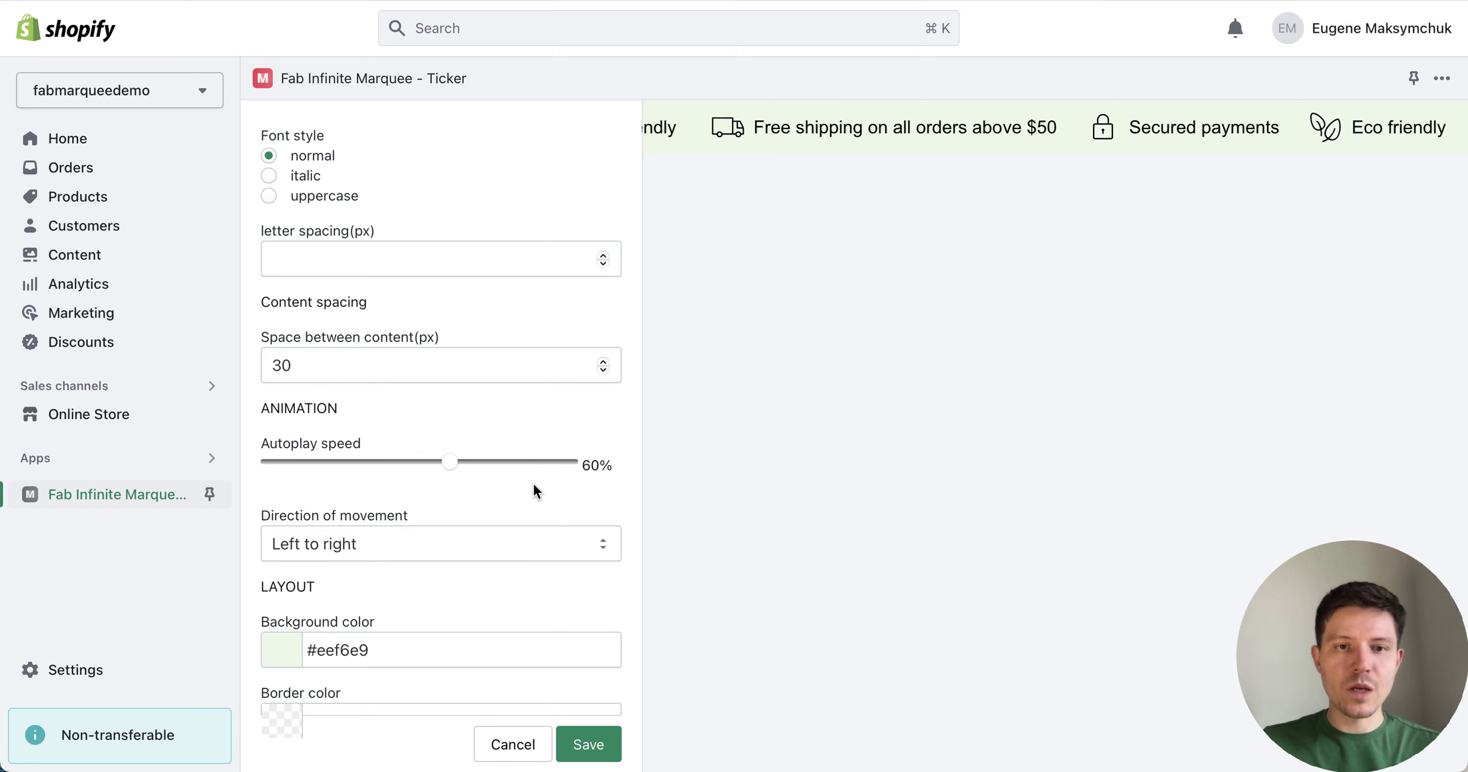
scroll(533, 491, "down", 2)
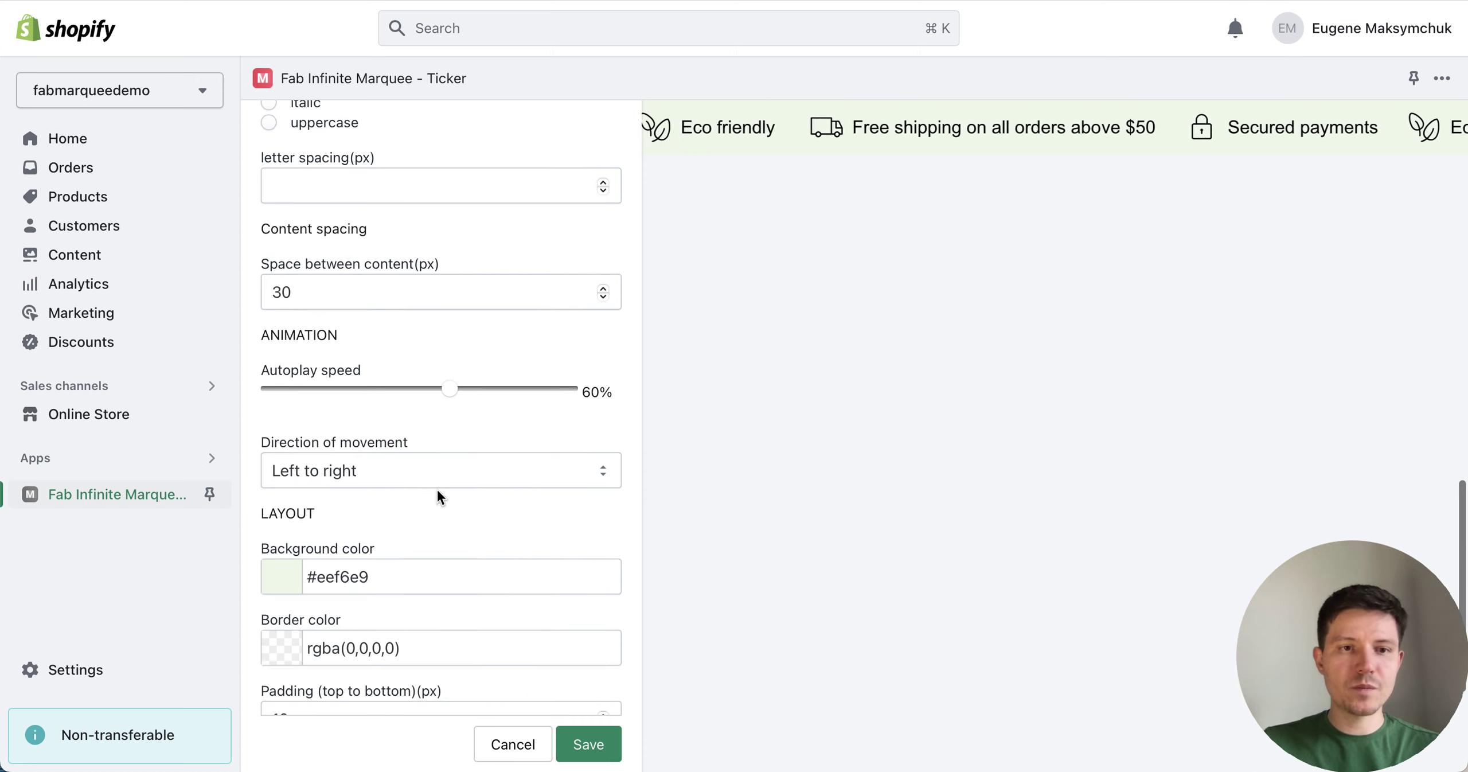
left_click(446, 463)
left_click(430, 434)
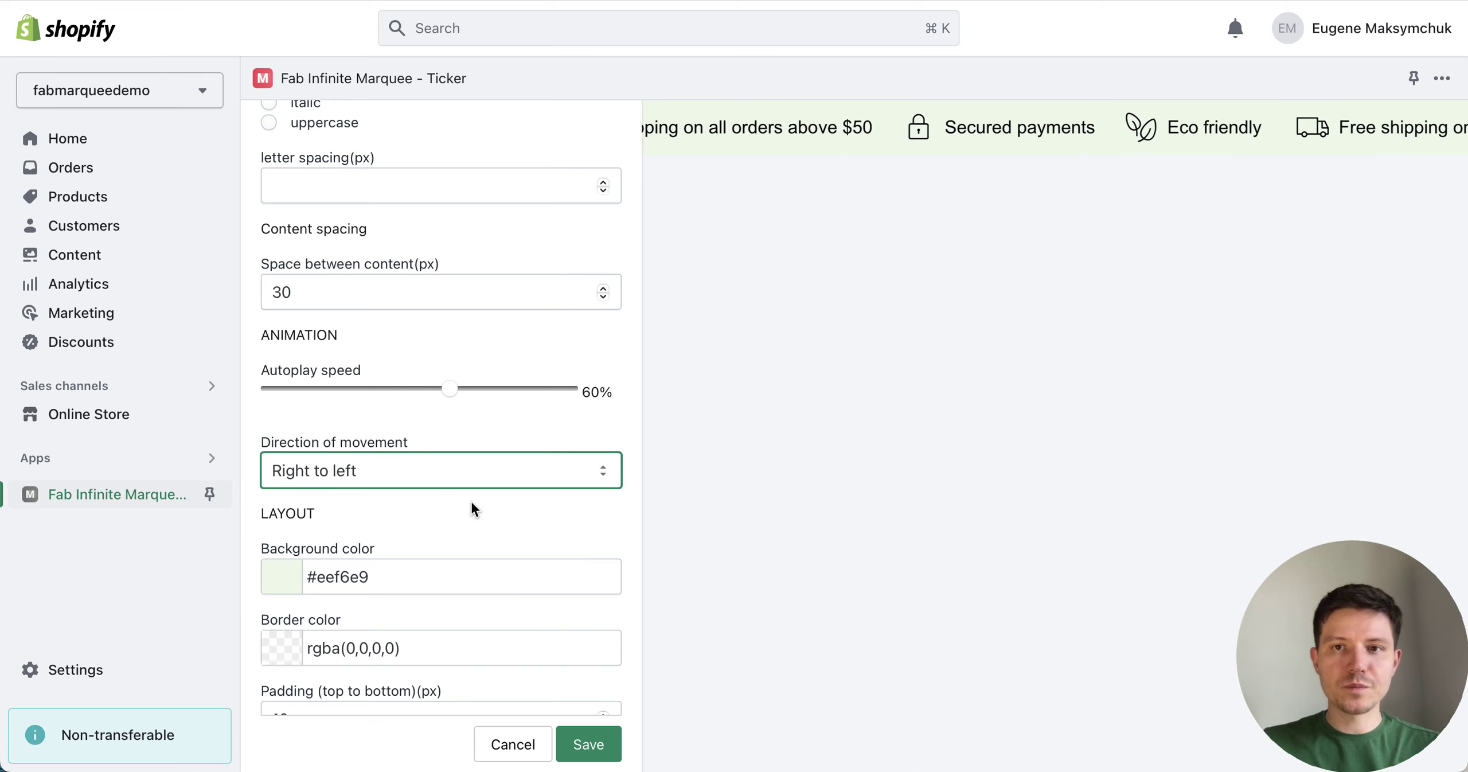
scroll(487, 535, "down", 2)
scroll(486, 535, "down", 2)
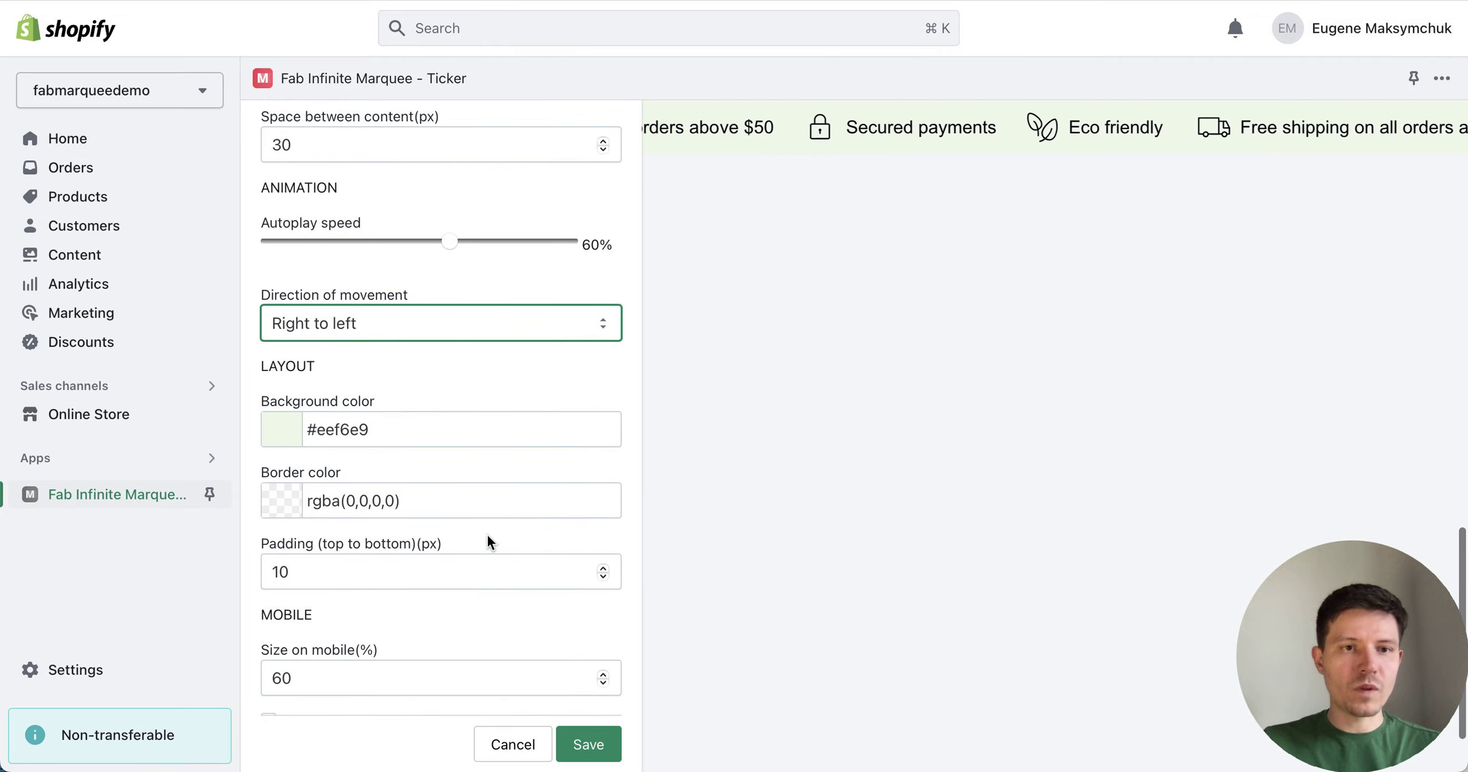
Make the background a linear gradient from pale cyan #CFFFFB to green #B1DD8C
left_click(282, 442)
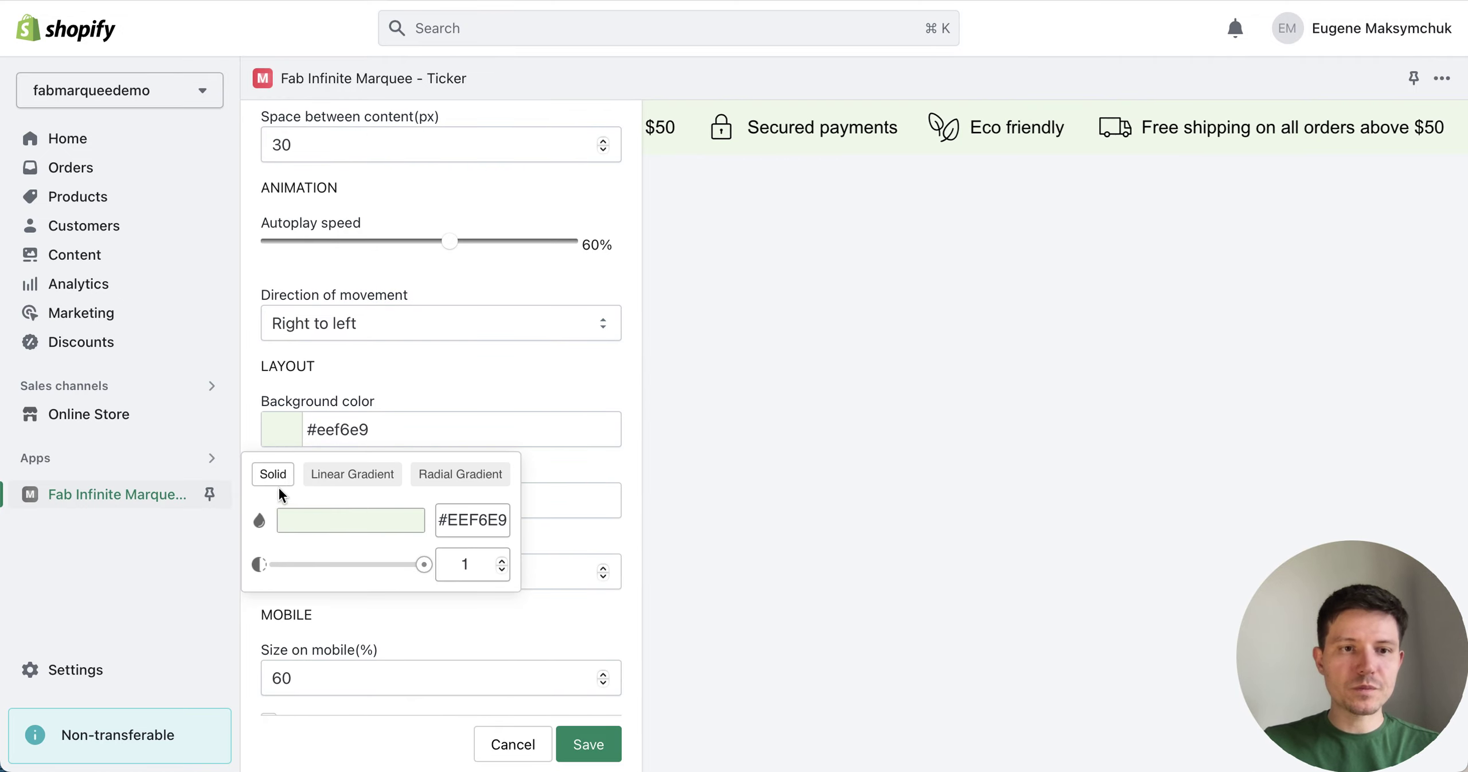
left_click(350, 475)
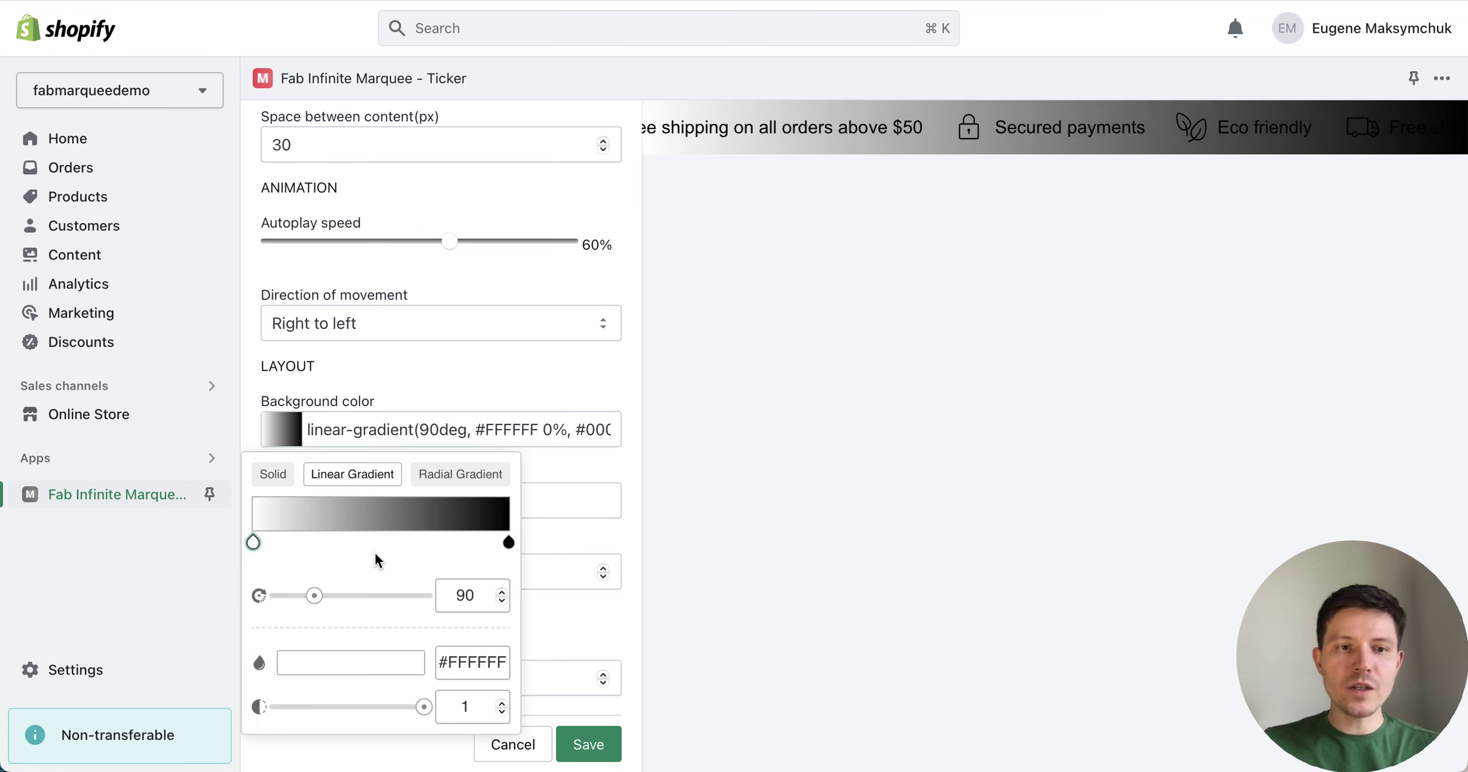
scroll(410, 574, "down", 1)
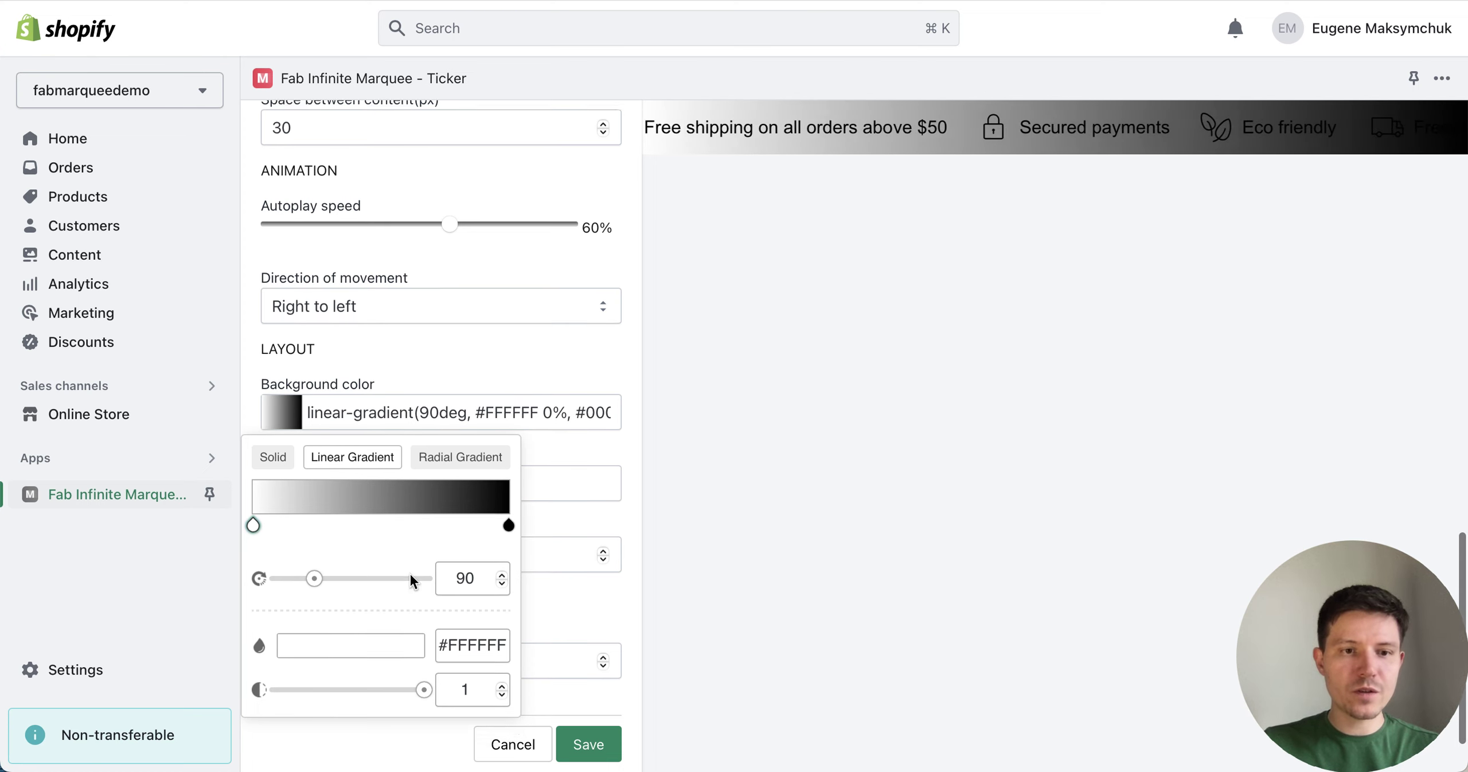
left_click(335, 621)
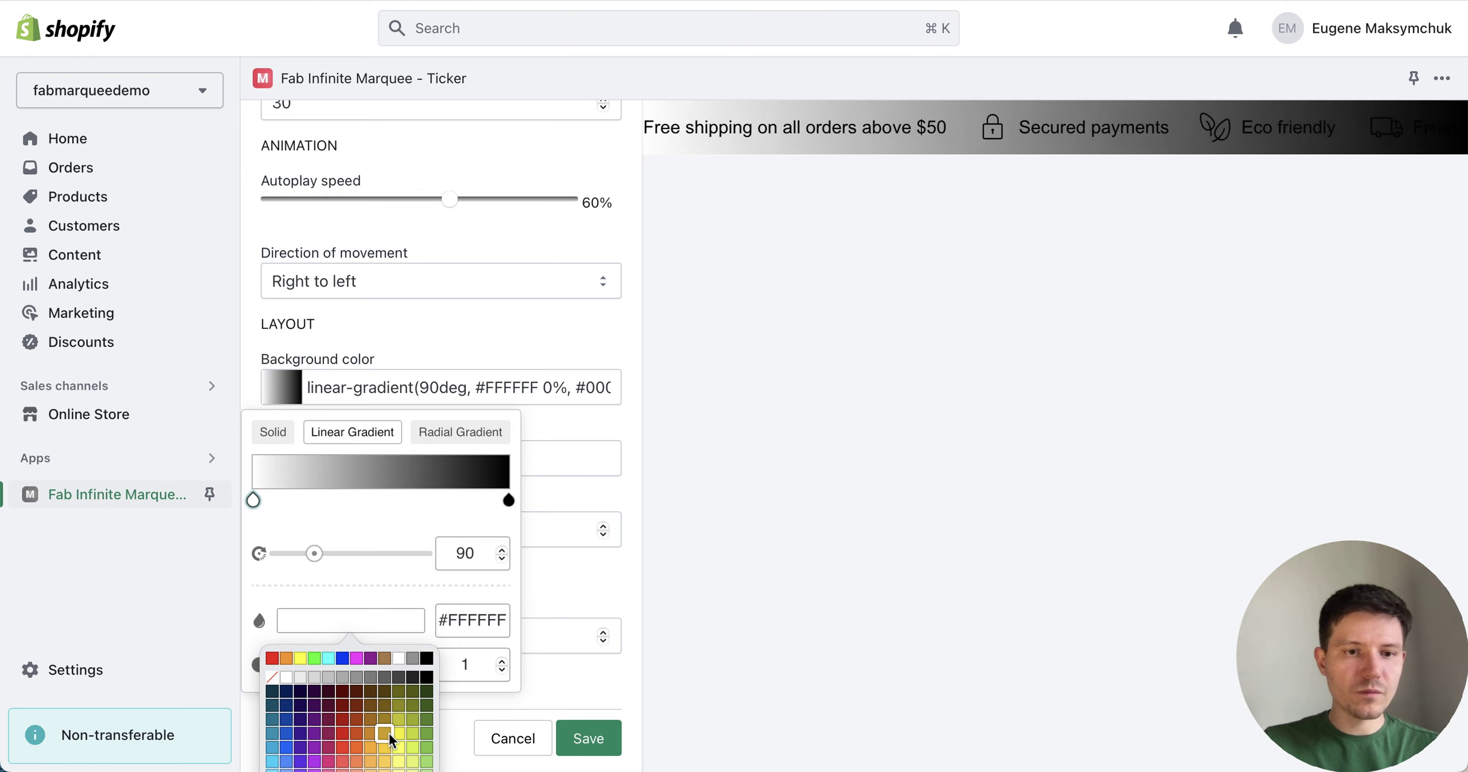
left_click(385, 767)
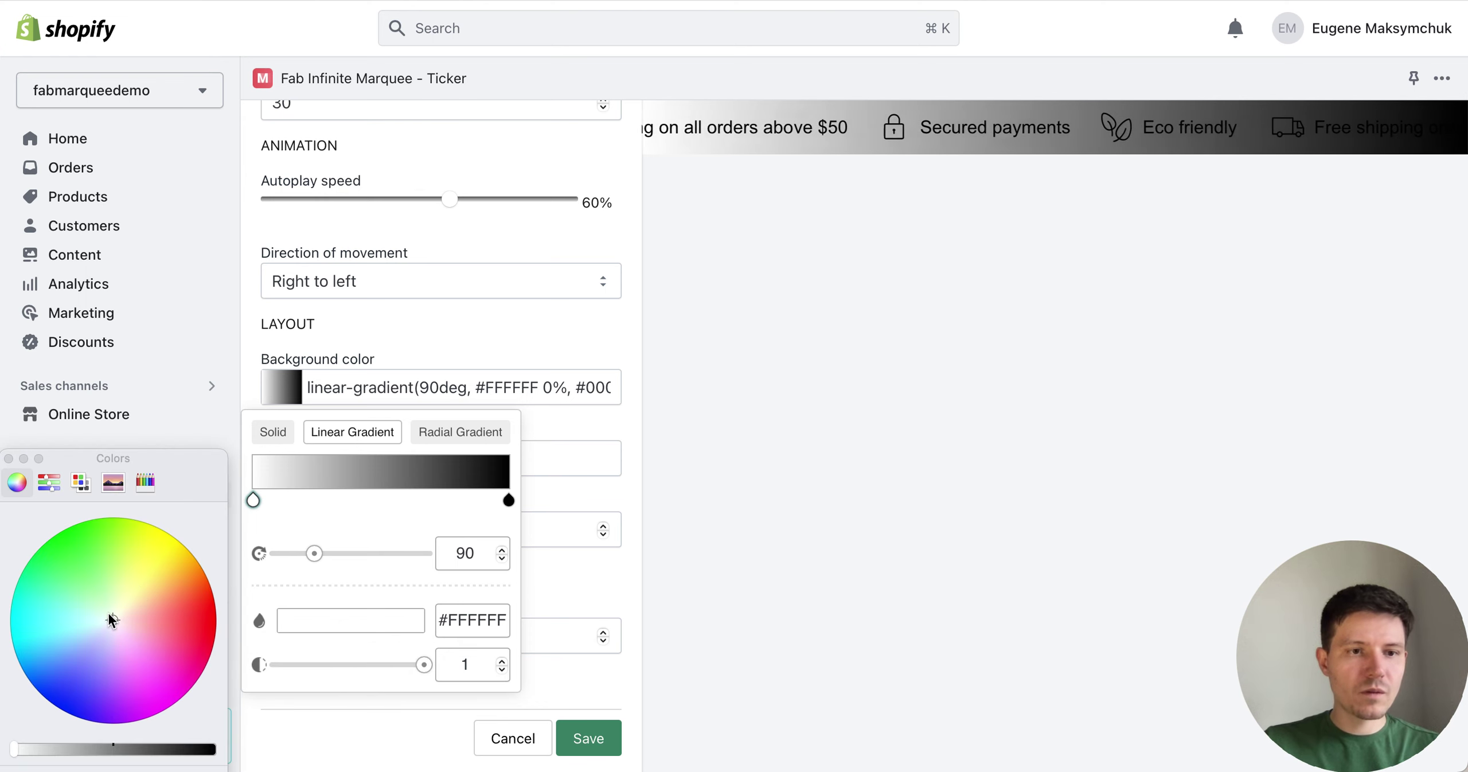
left_click_drag(109, 620, 108, 626)
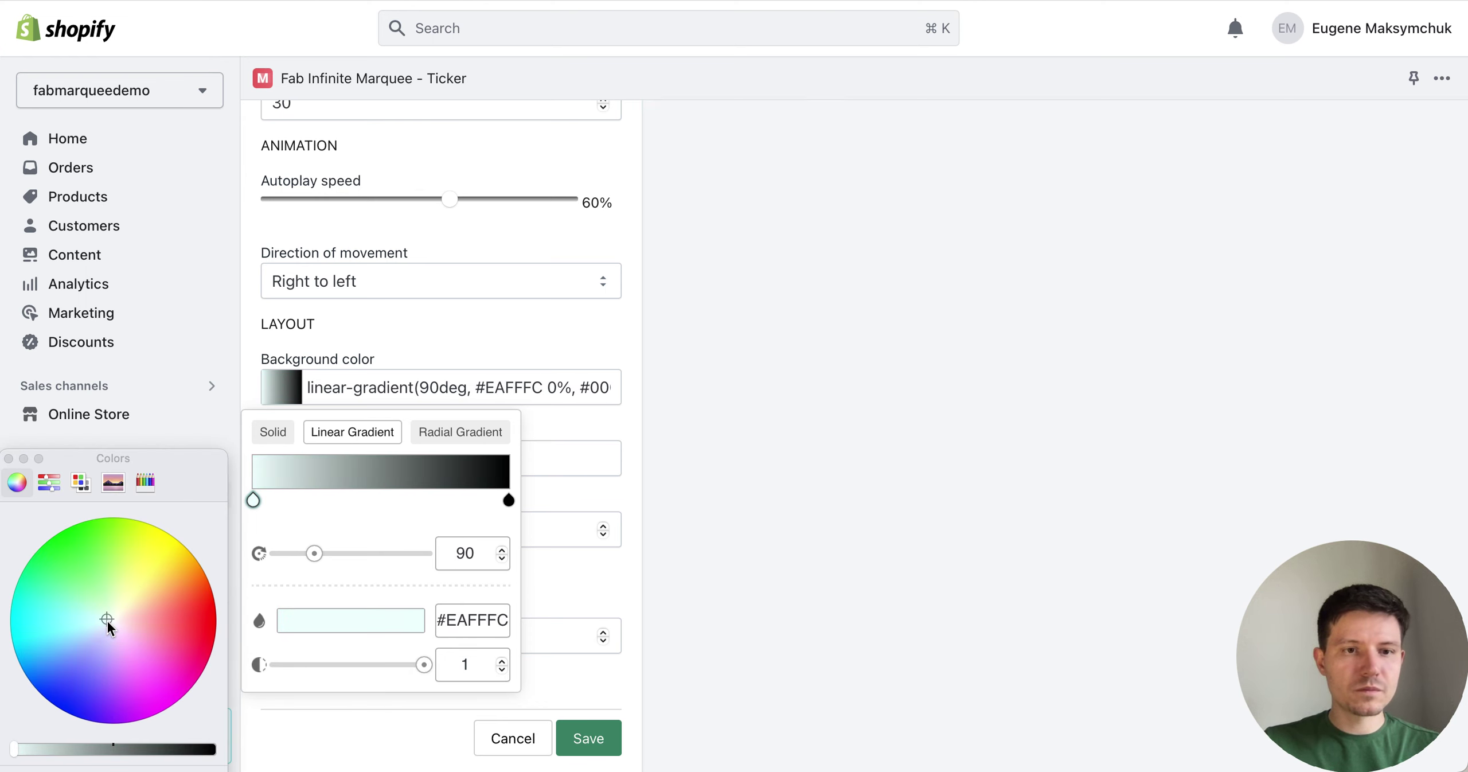
left_click_drag(108, 622, 99, 620)
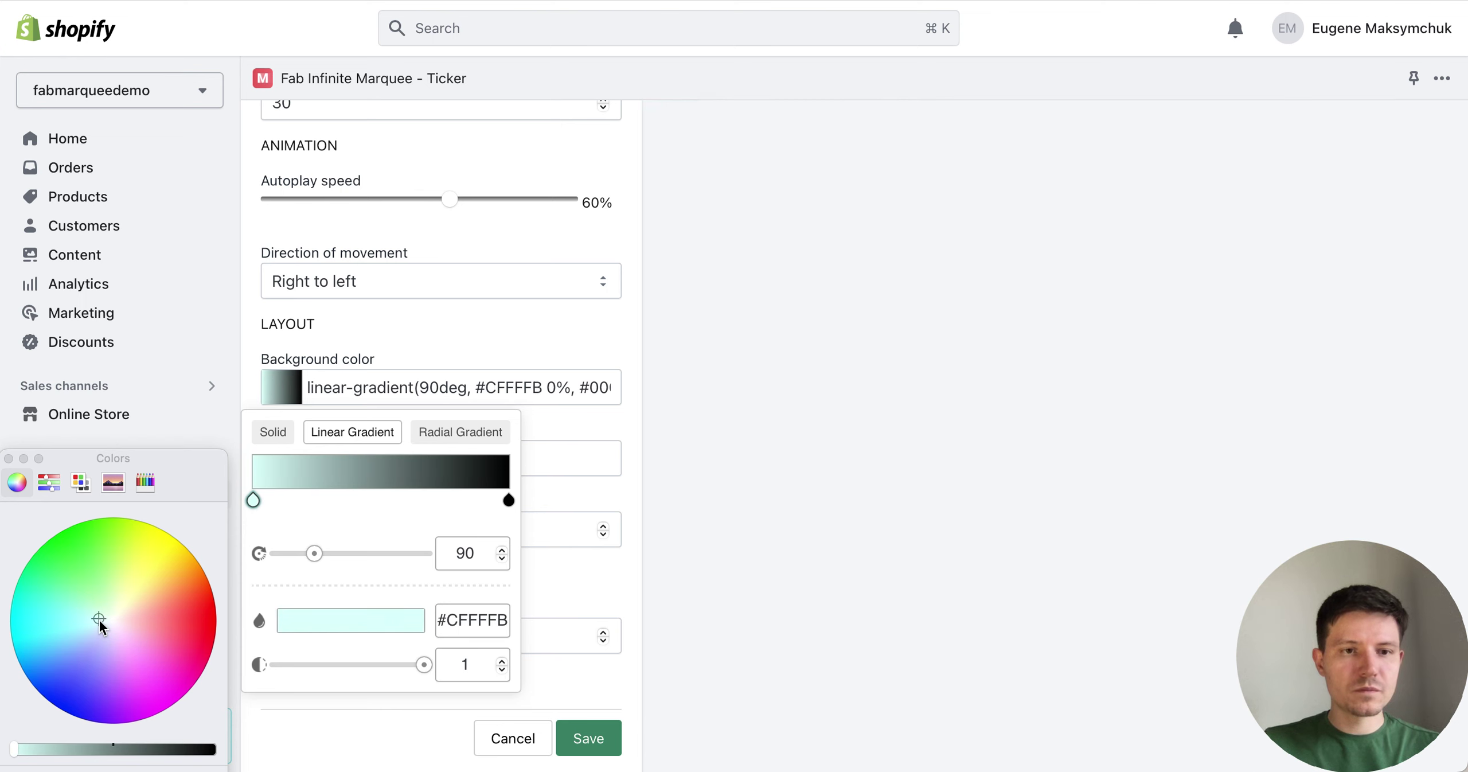
left_click(512, 498)
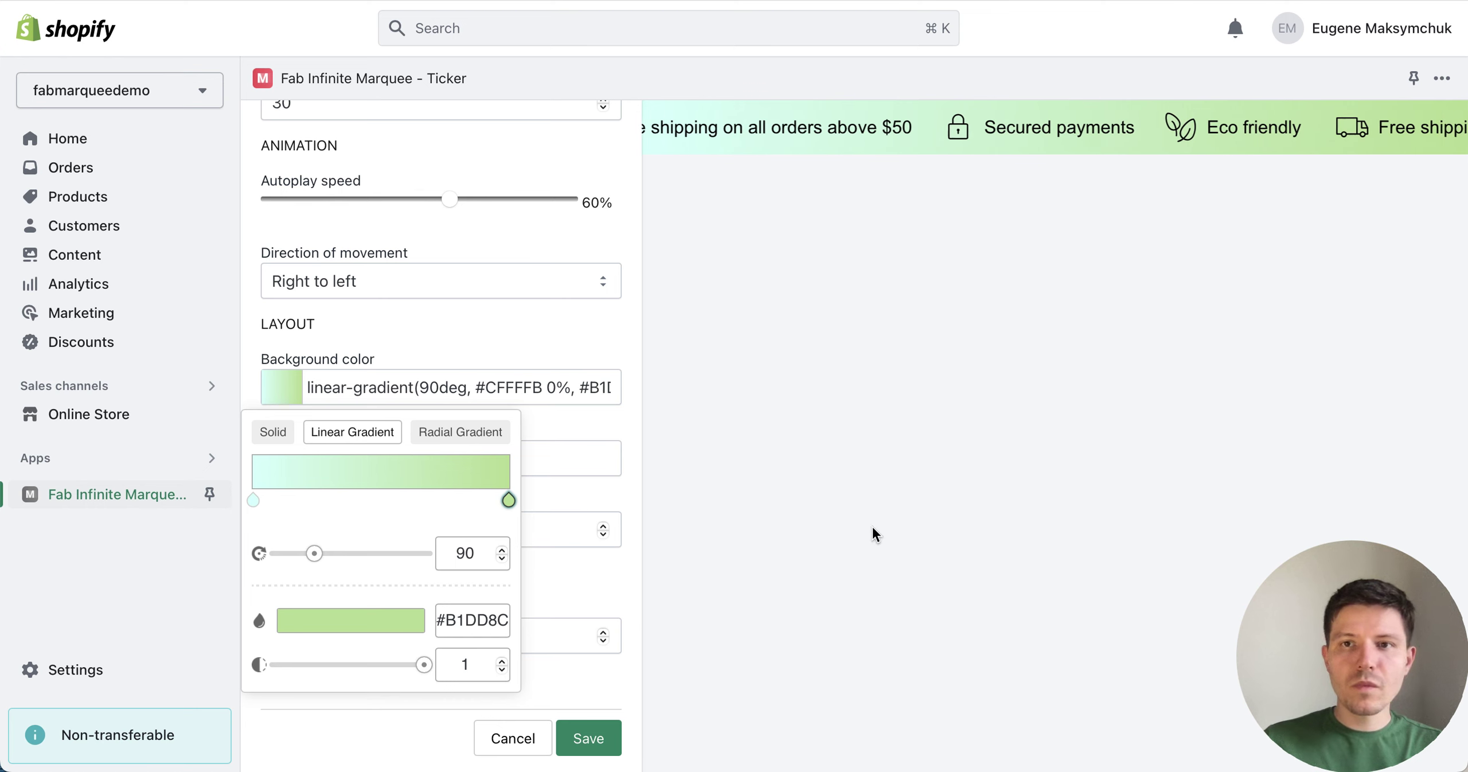
left_click(579, 362)
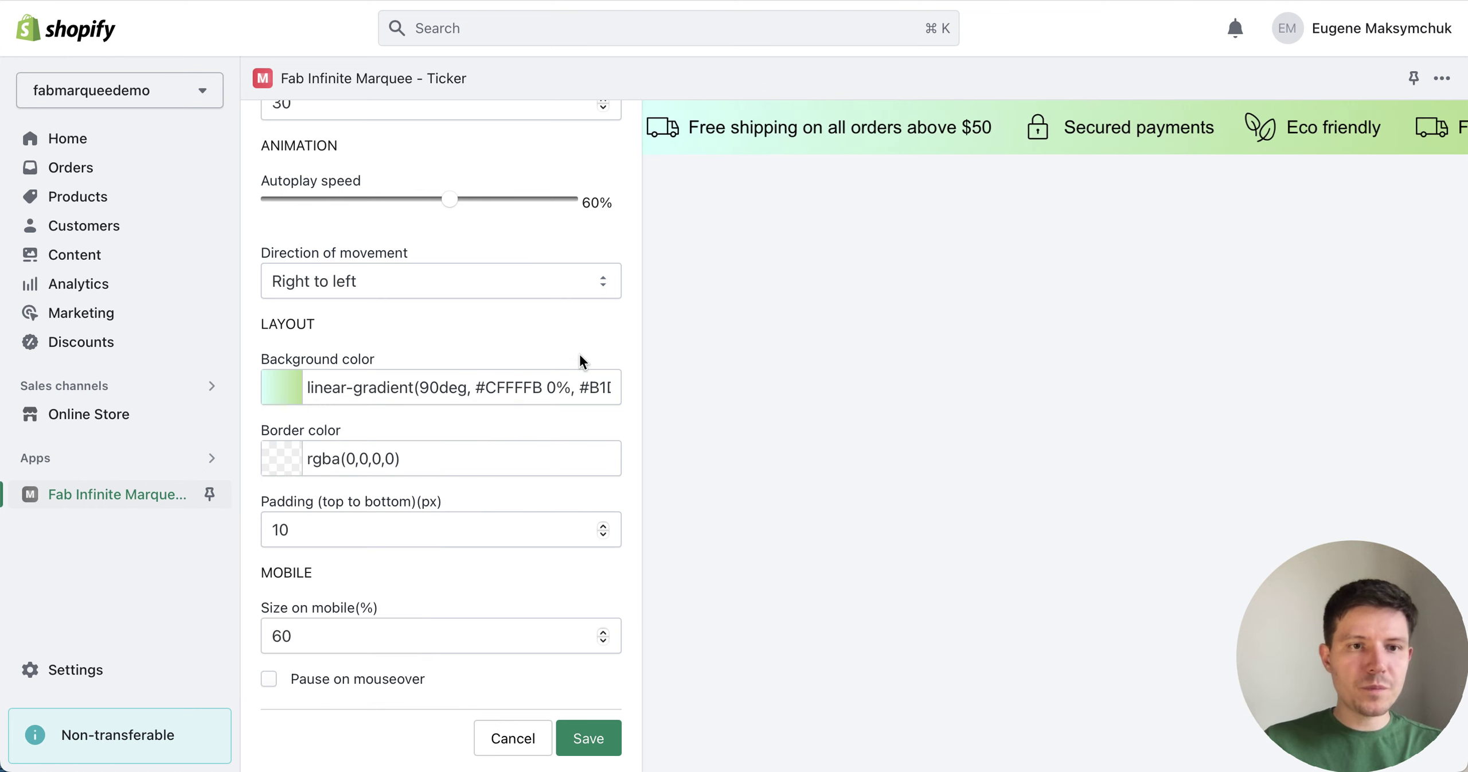
scroll(475, 508, "down", 1)
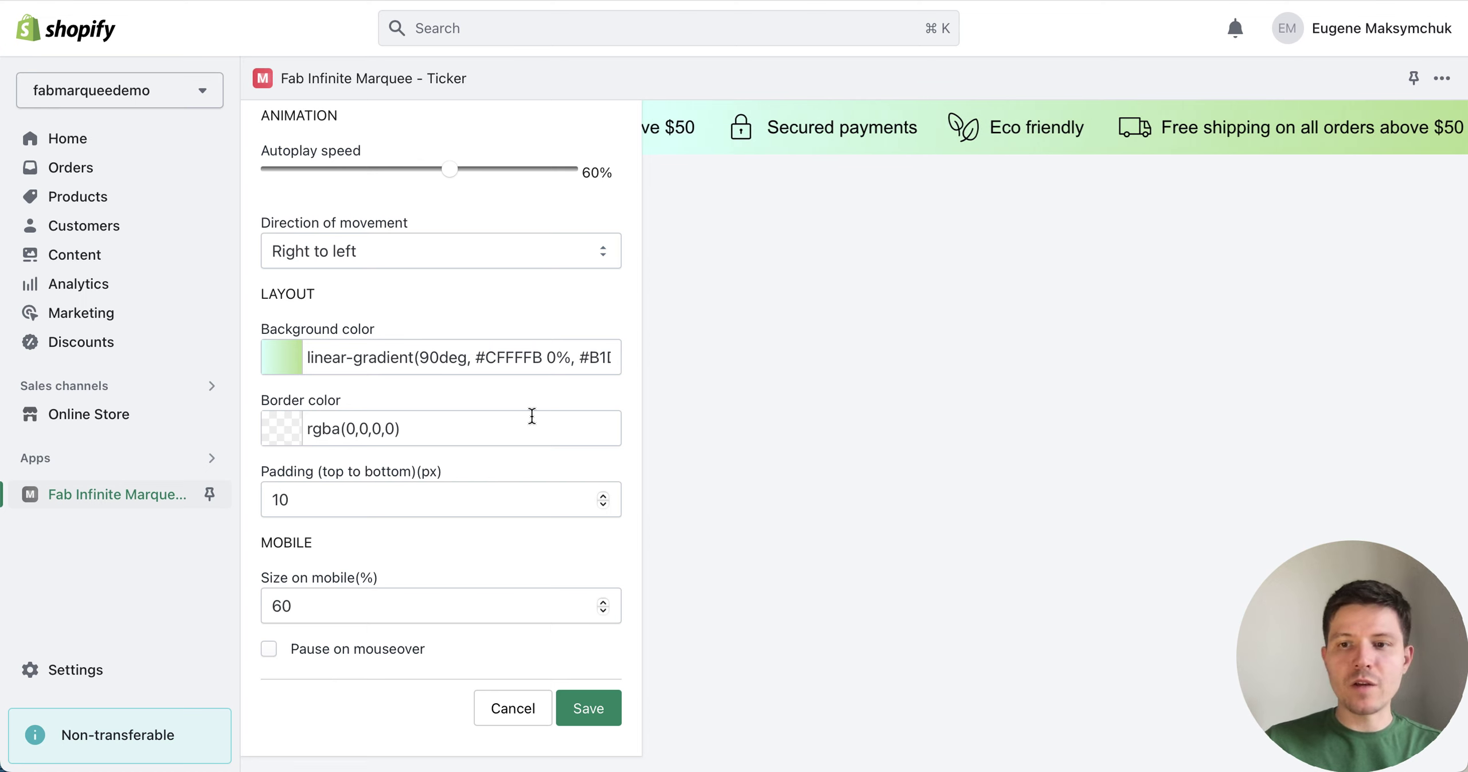
Change the top-to-bottom padding from 10px to 16px
left_click_drag(336, 499, 253, 499)
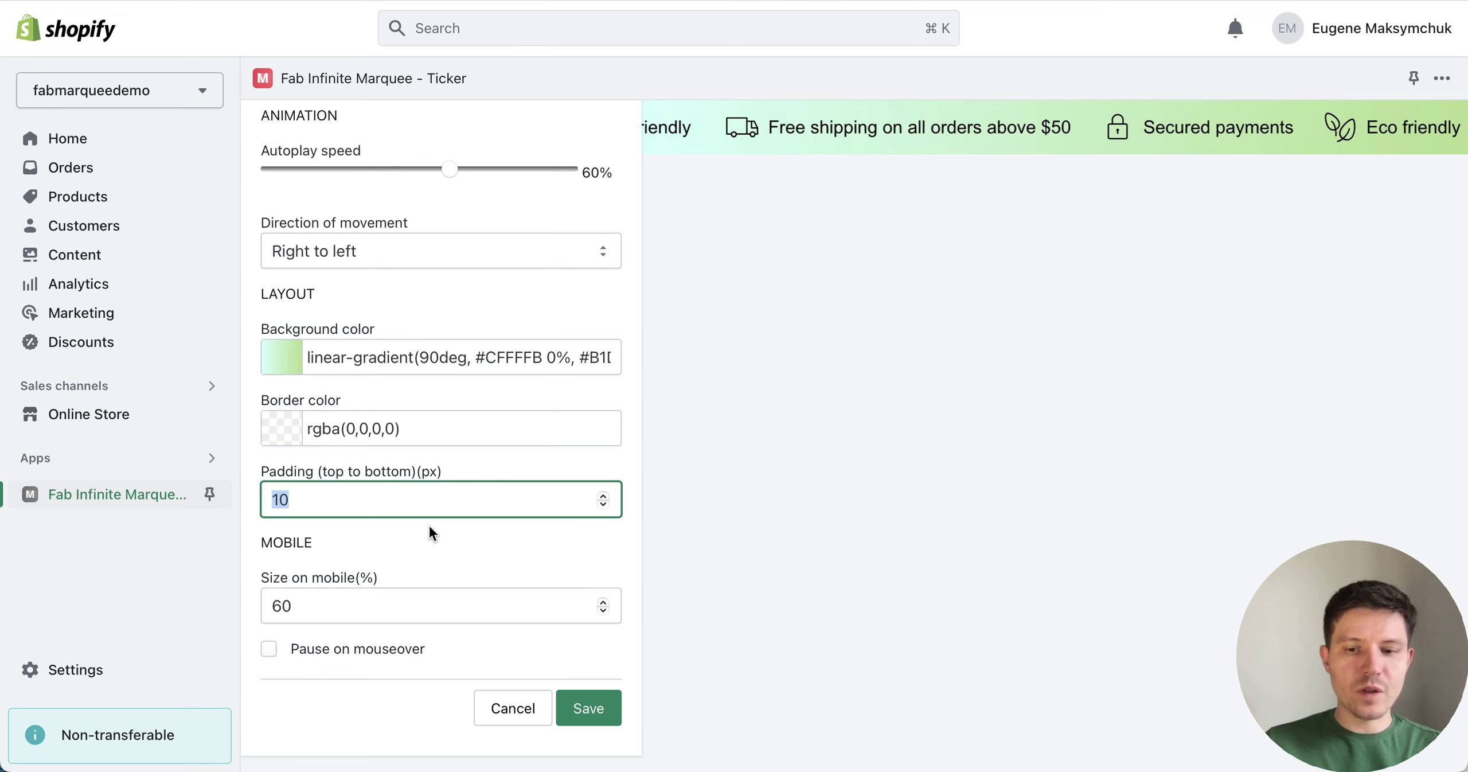
type("20")
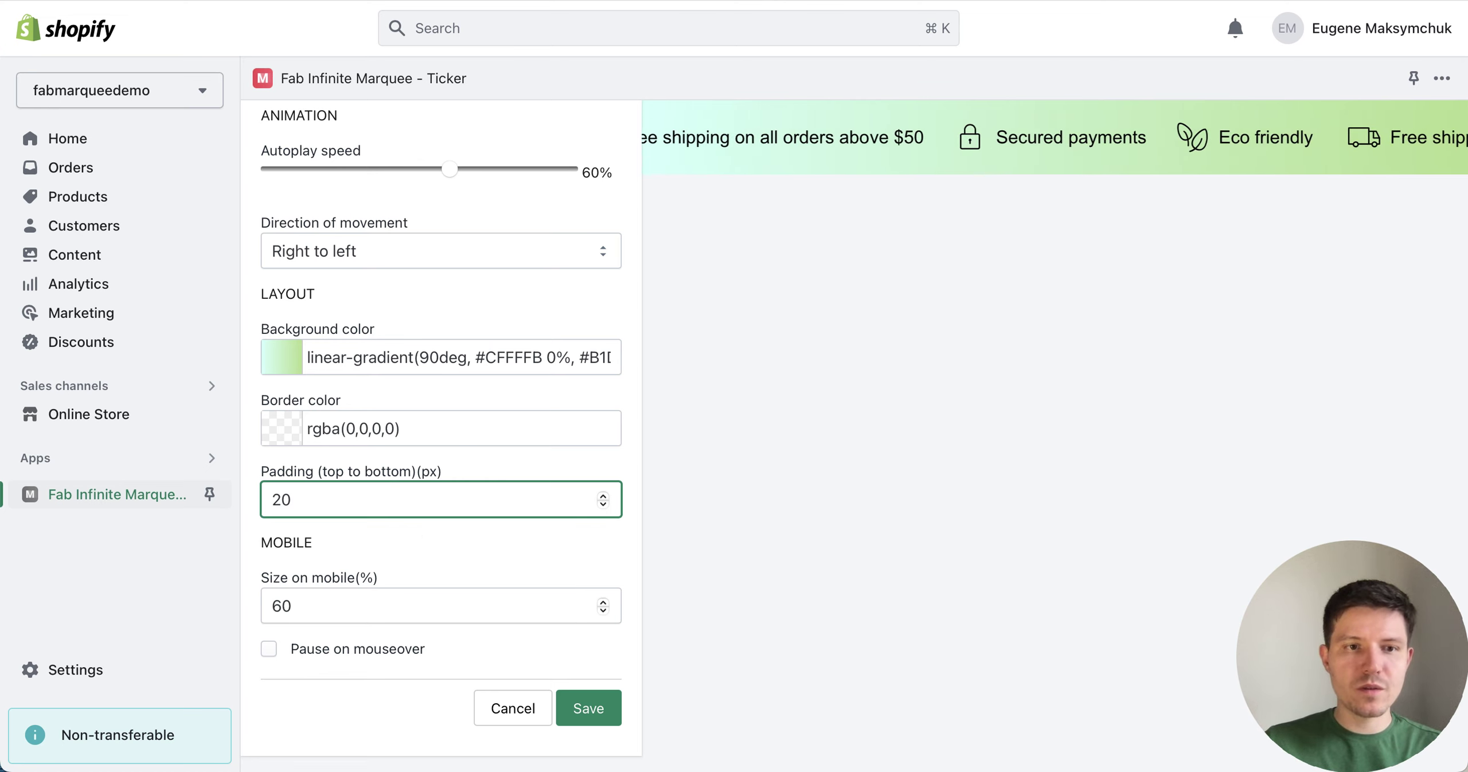
key("BackSpace")
key("BackSpace")
type("16")
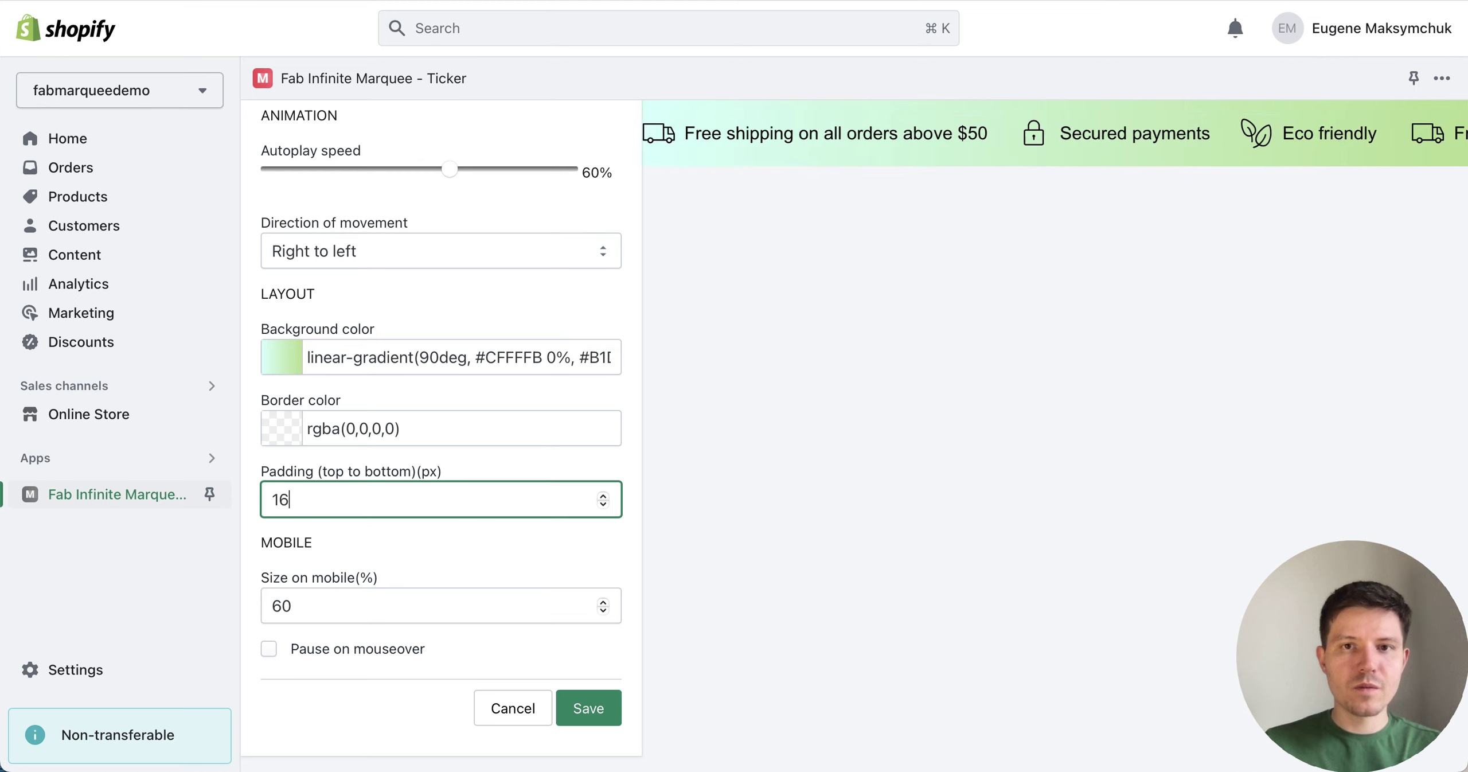
left_click(485, 553)
scroll(485, 554, "down", 1)
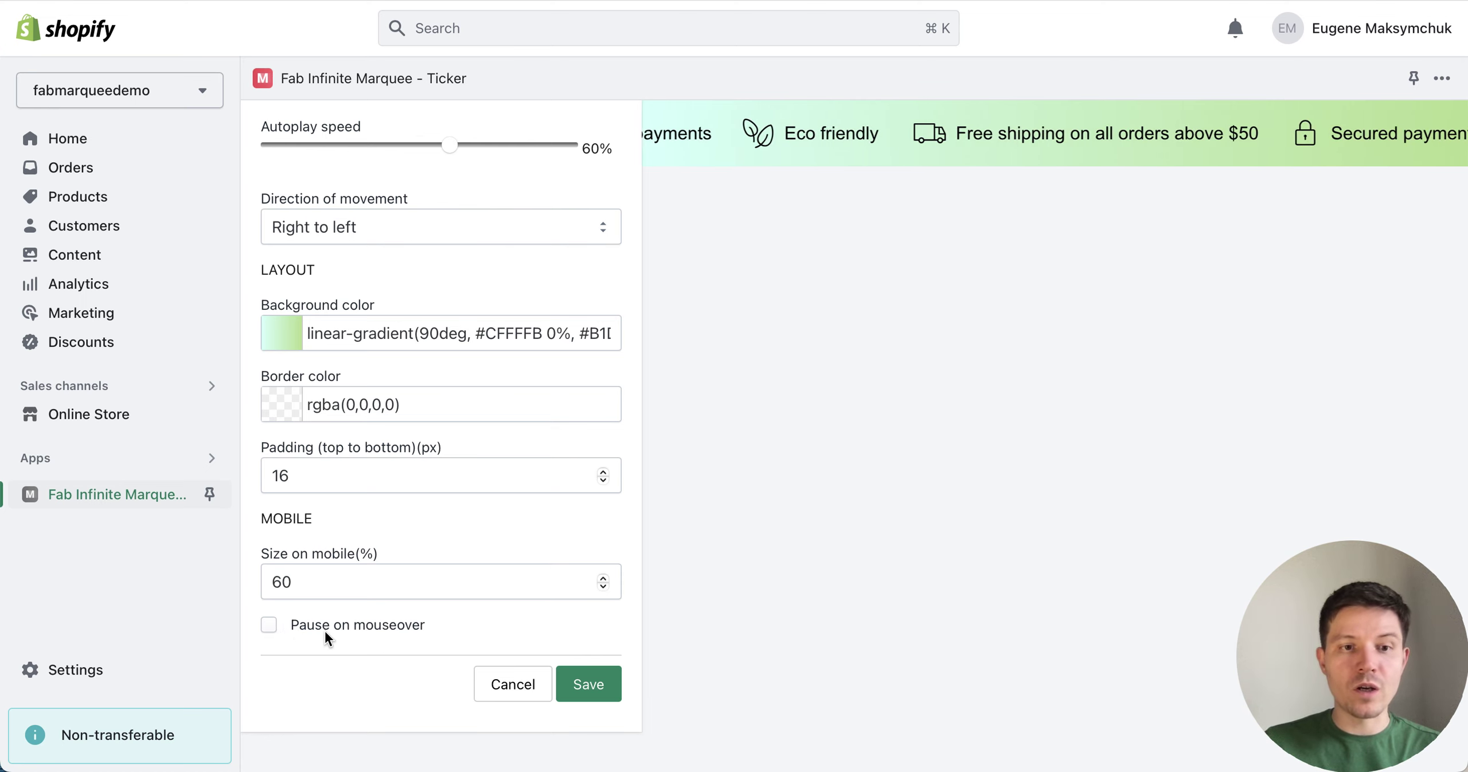
Enable 'Pause on mouseover' for the marquee and save, getting the Marquee Updated confirmation
left_click(268, 623)
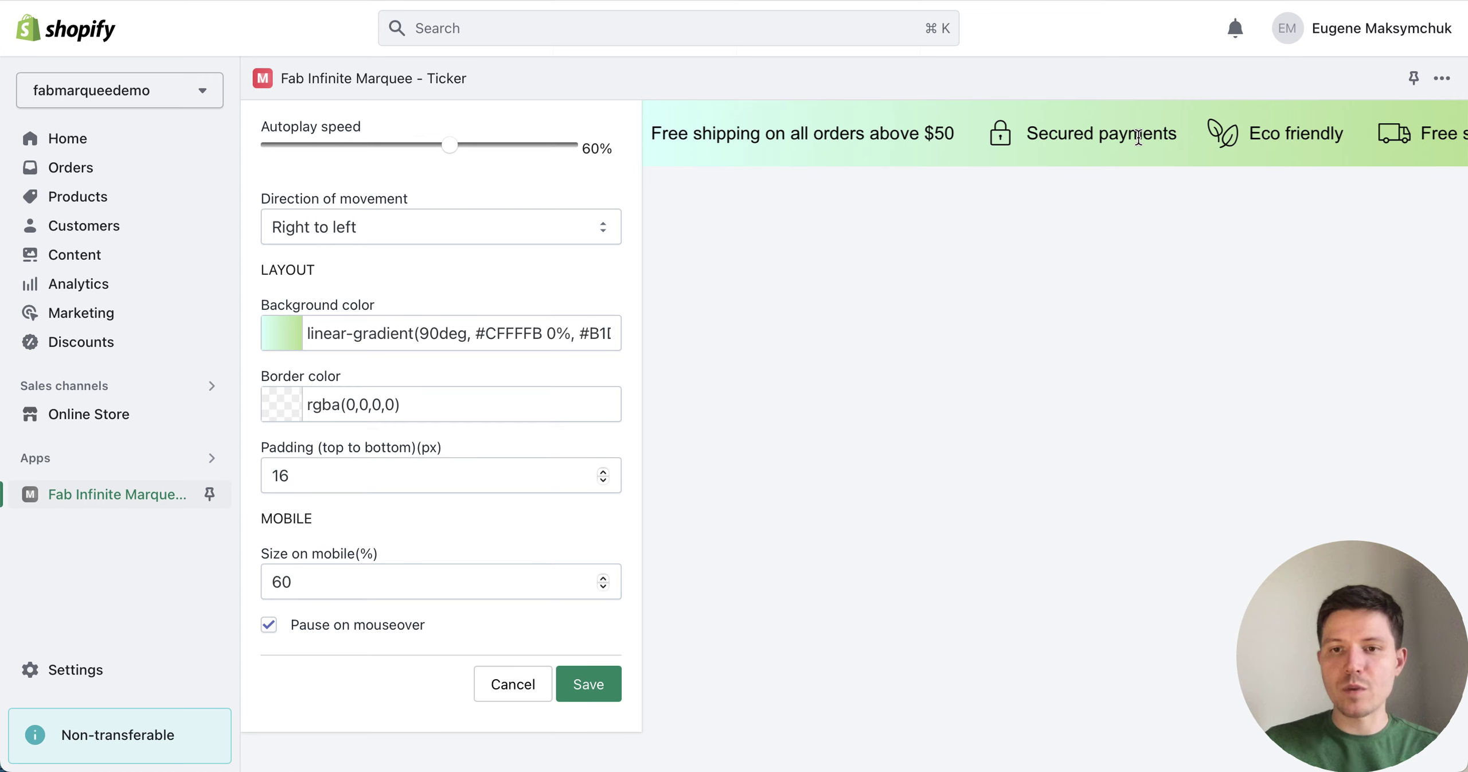
left_click(588, 686)
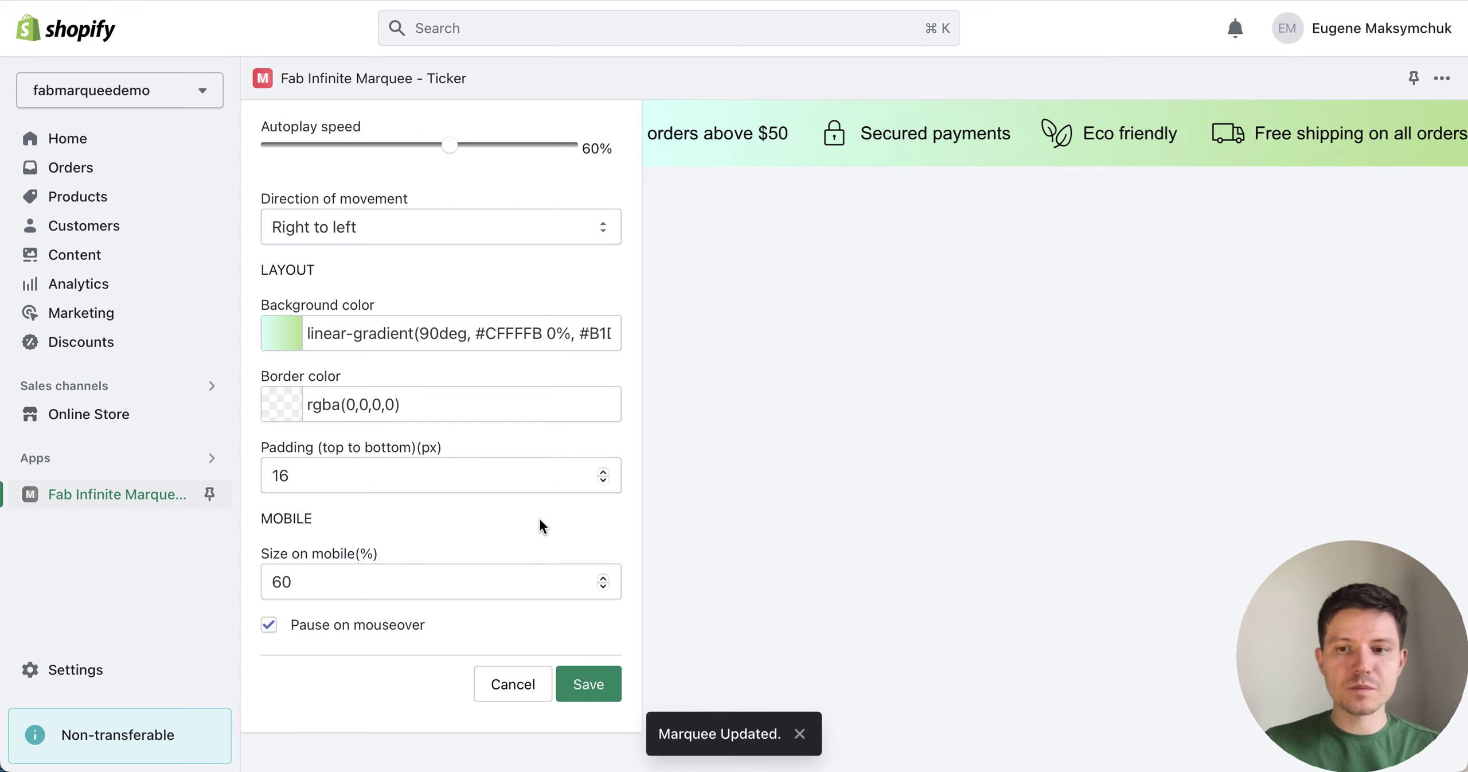
scroll(540, 523, "up", 5)
scroll(540, 522, "up", 3)
scroll(540, 523, "up", 3)
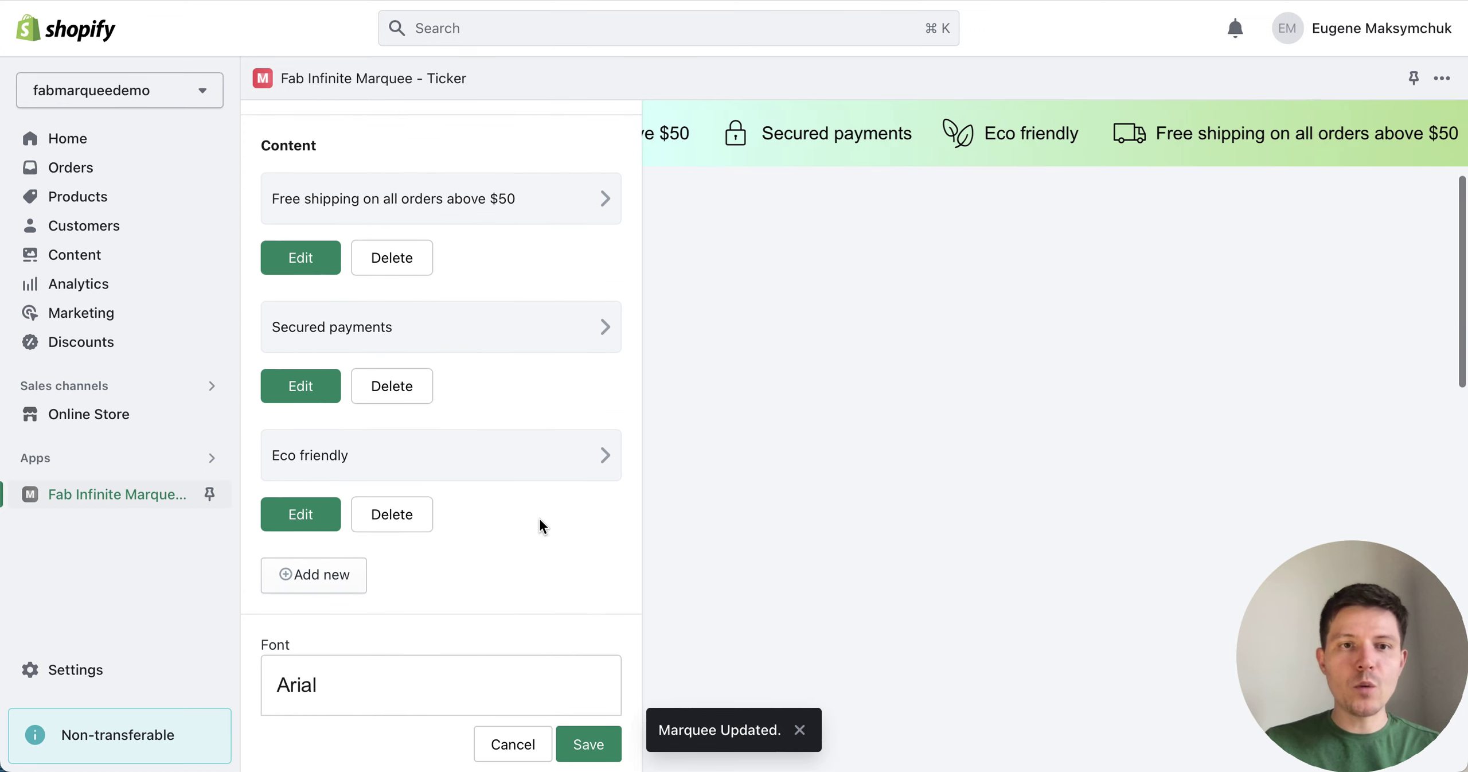
scroll(540, 522, "up", 2)
scroll(540, 519, "down", 1)
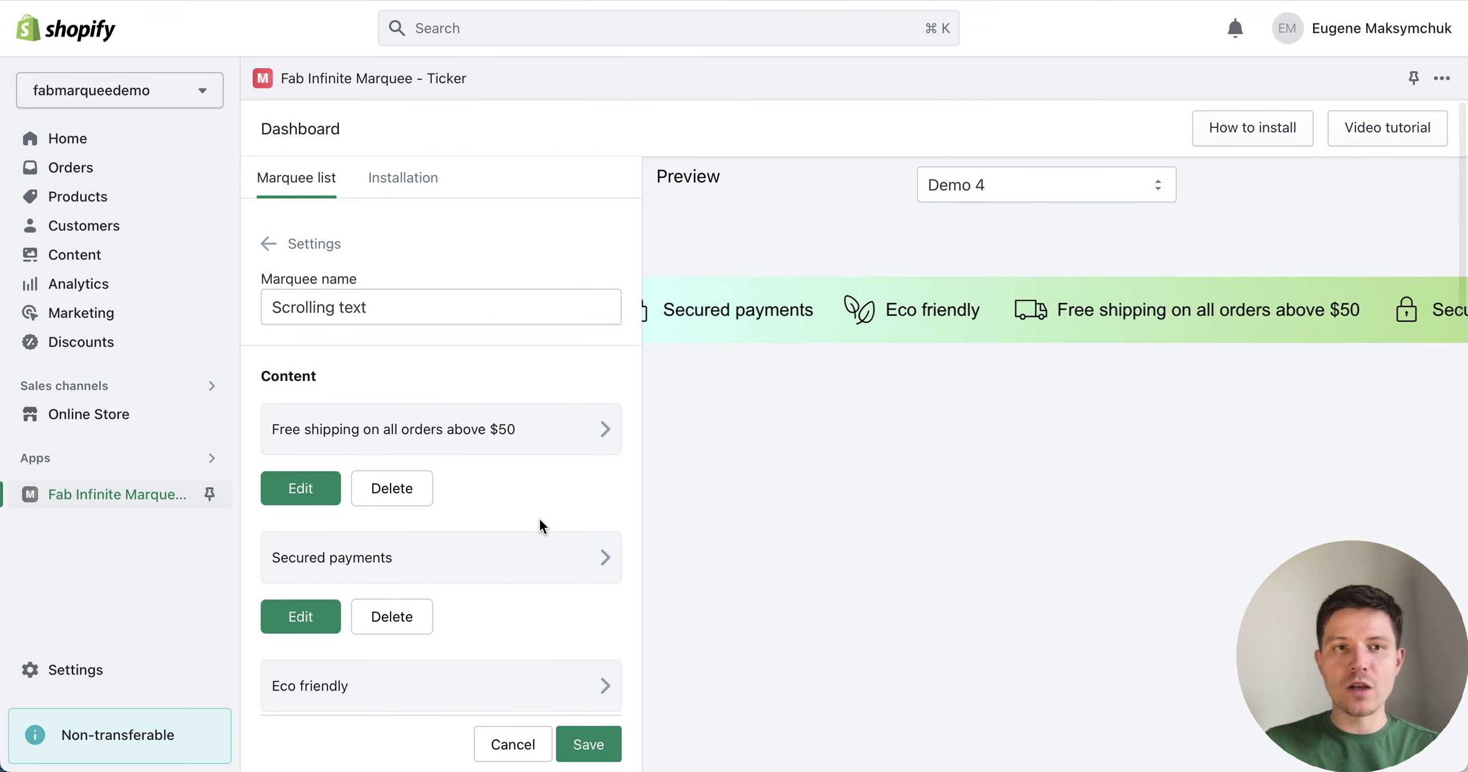
Switch to the Installation view listing the marquees available to place in the theme
left_click(401, 181)
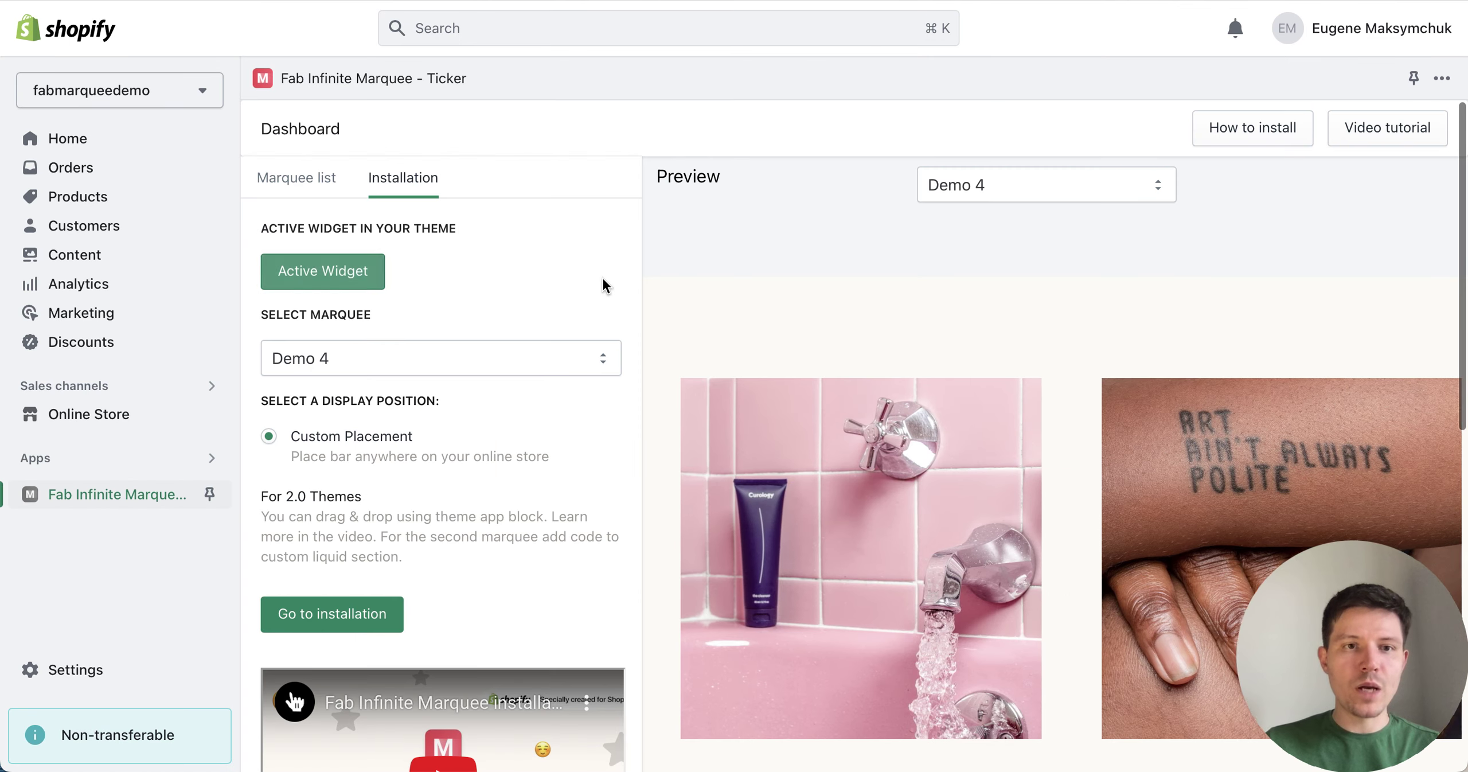
scroll(598, 296, "down", 1)
Pick 'Scrolling text' from the Select Marquee list so its display position options appear
left_click(477, 319)
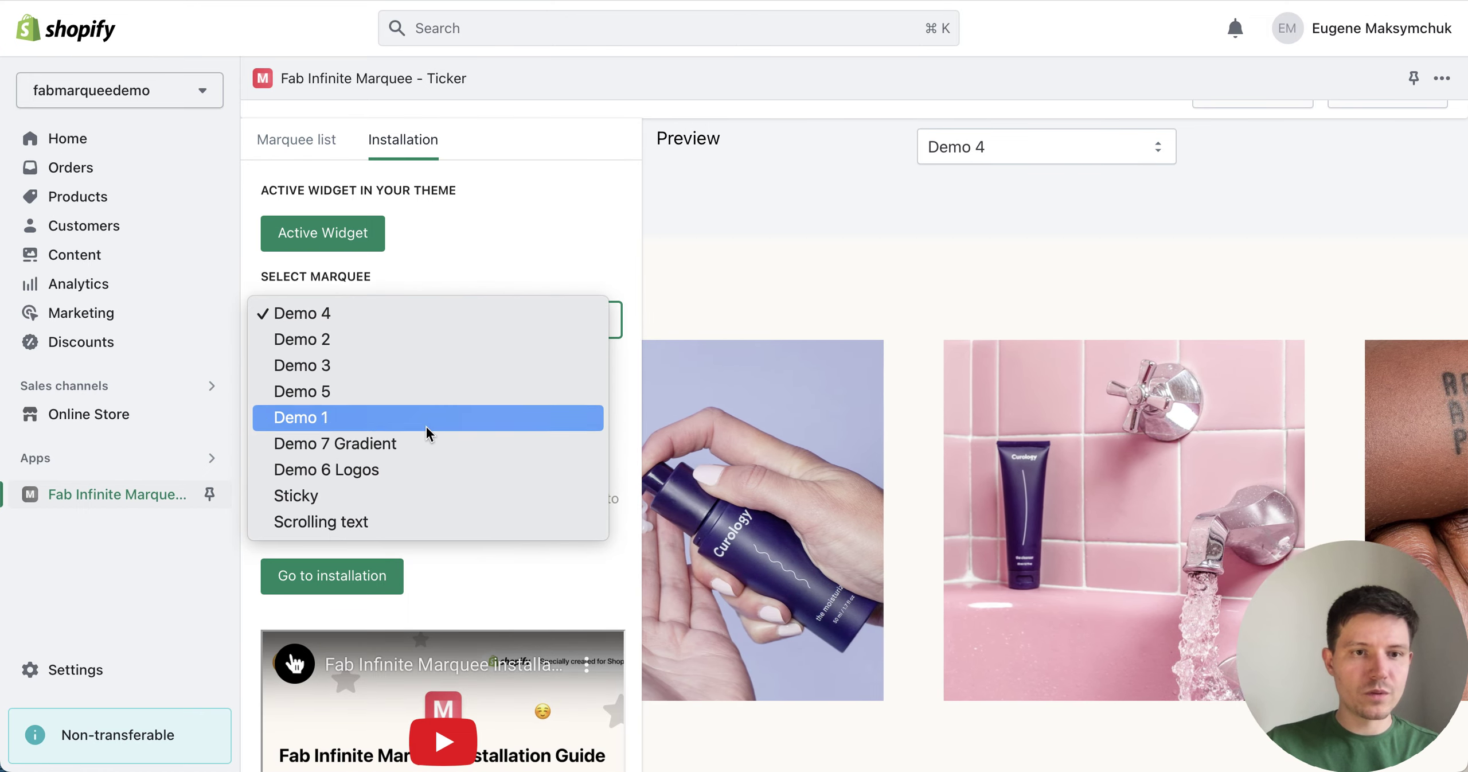
left_click(370, 524)
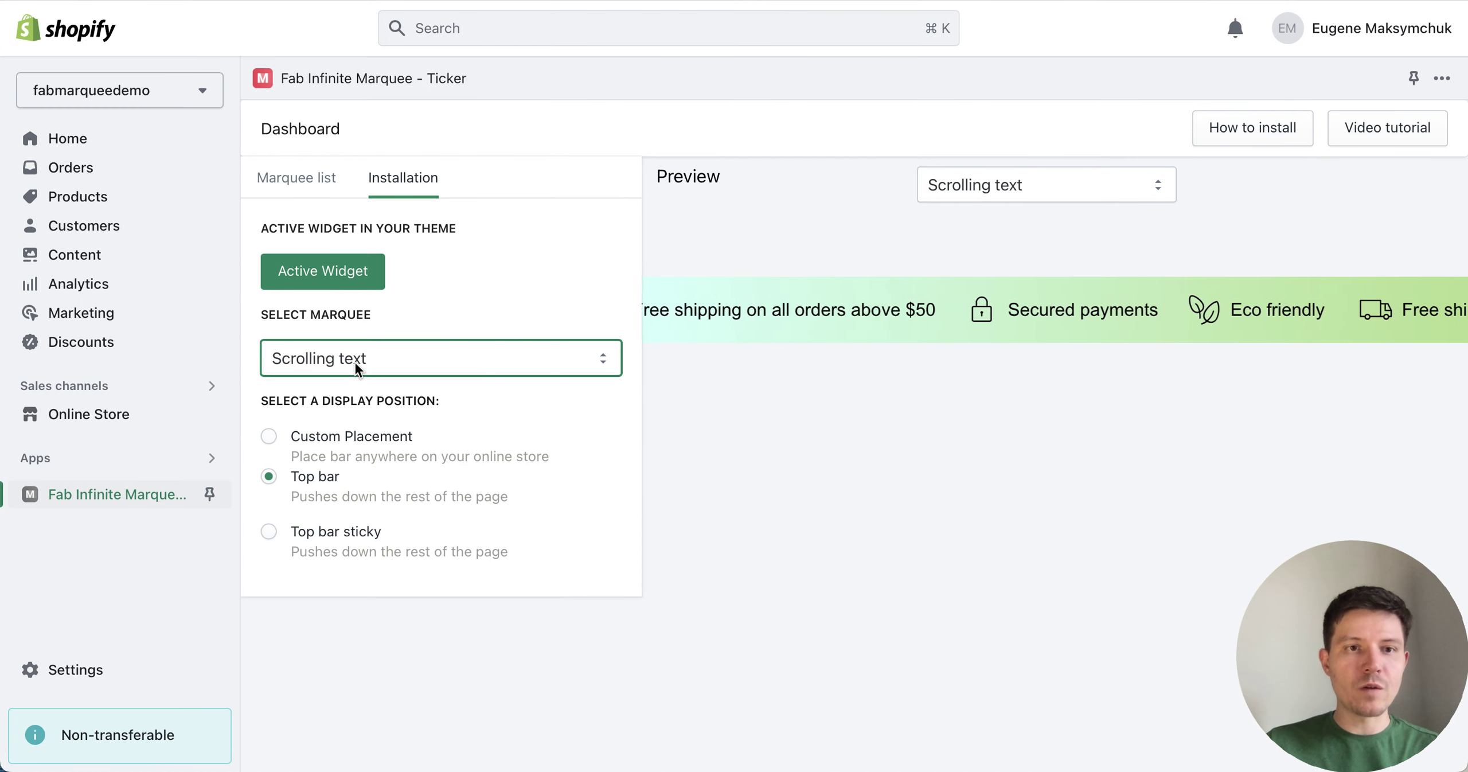
left_click(575, 287)
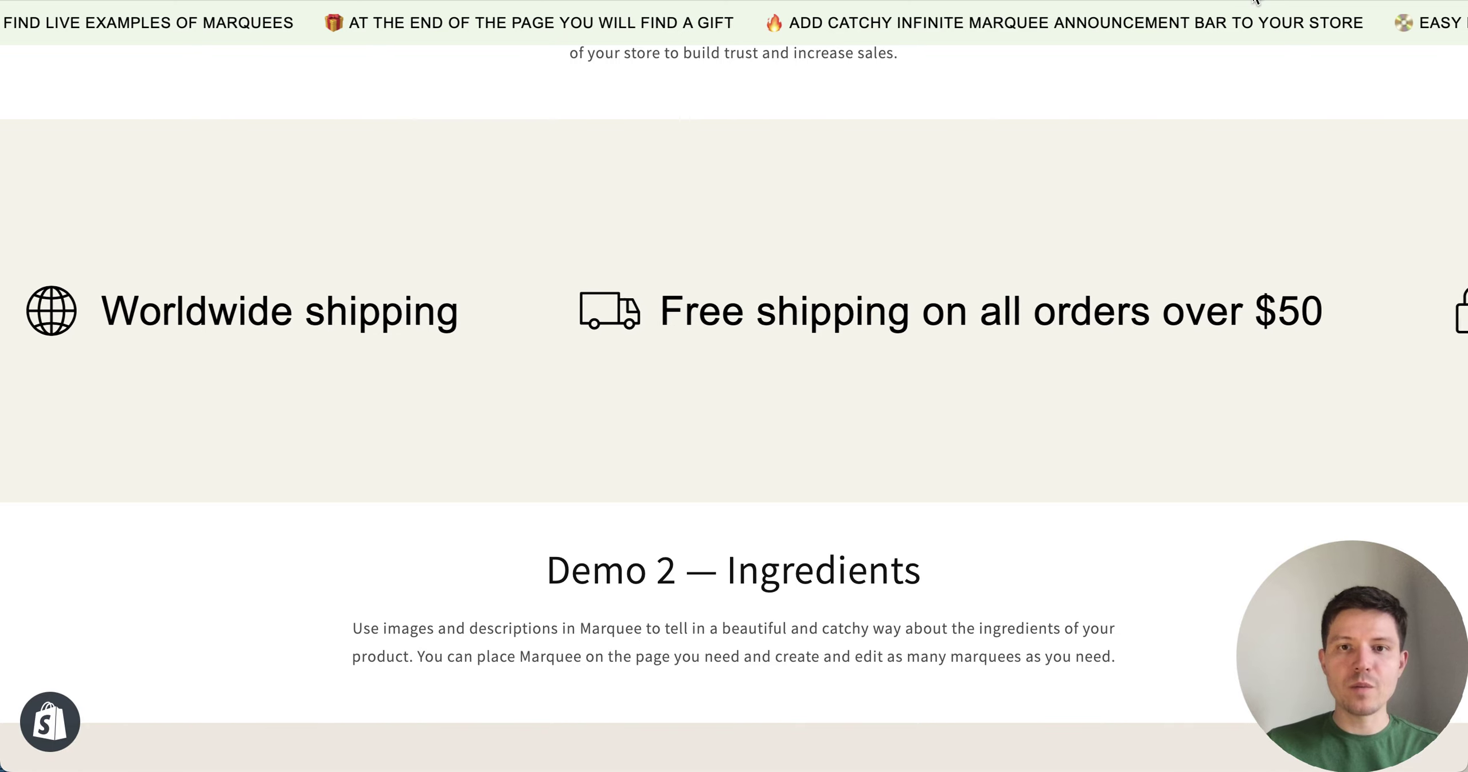
scroll(1084, 361, "up", 1)
scroll(1085, 361, "down", 2)
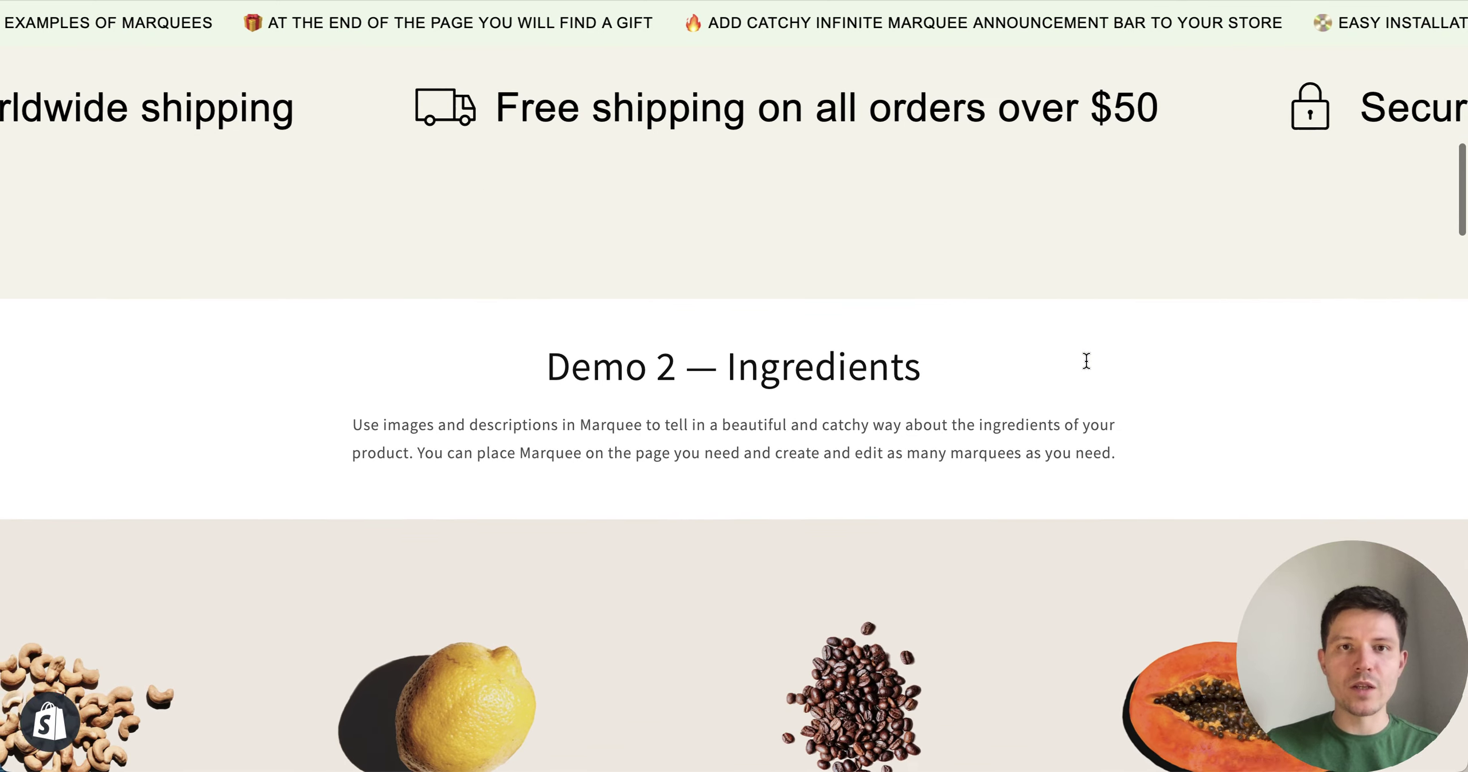
scroll(1085, 361, "down", 4)
scroll(1085, 361, "down", 2)
scroll(1085, 361, "down", 2)
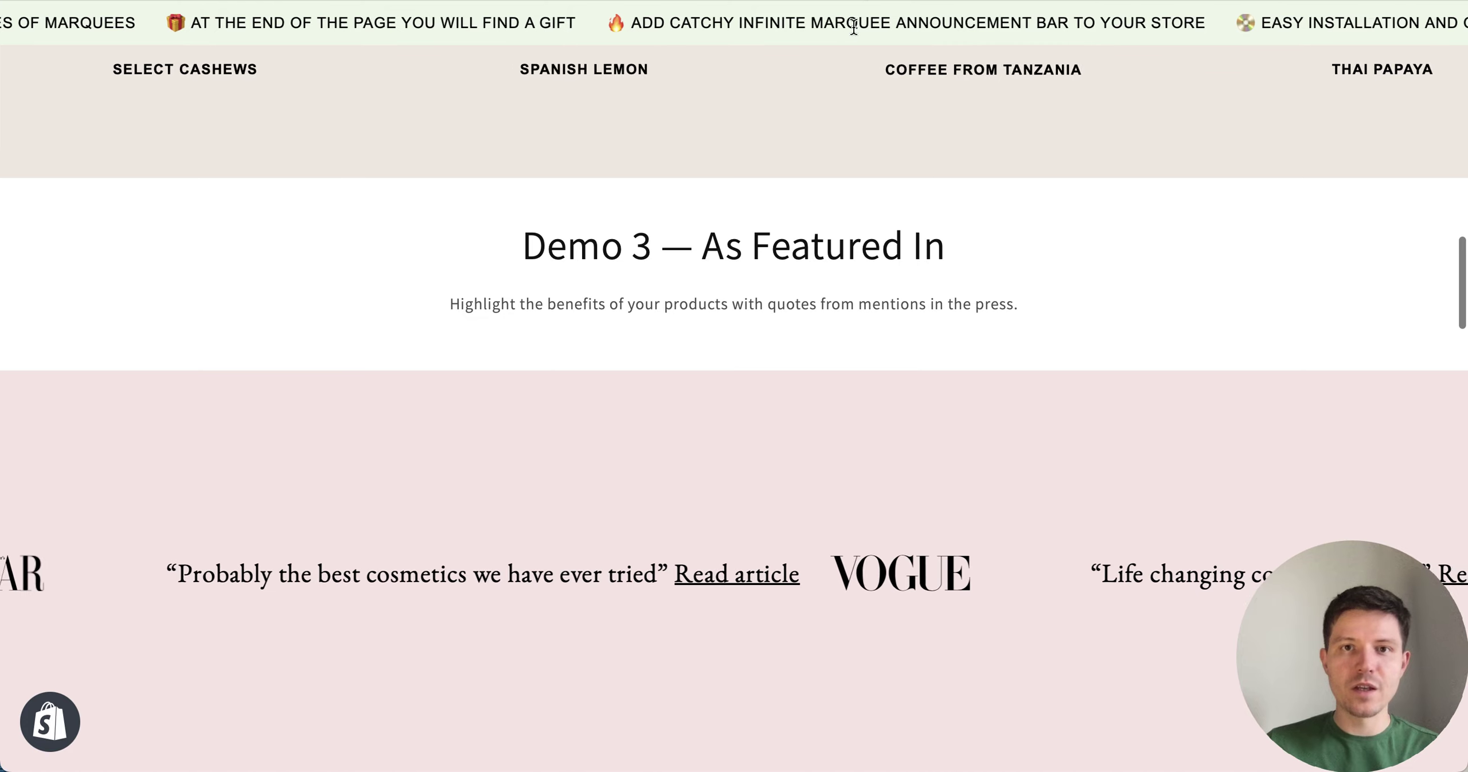
scroll(948, 390, "down", 5)
scroll(948, 391, "down", 3)
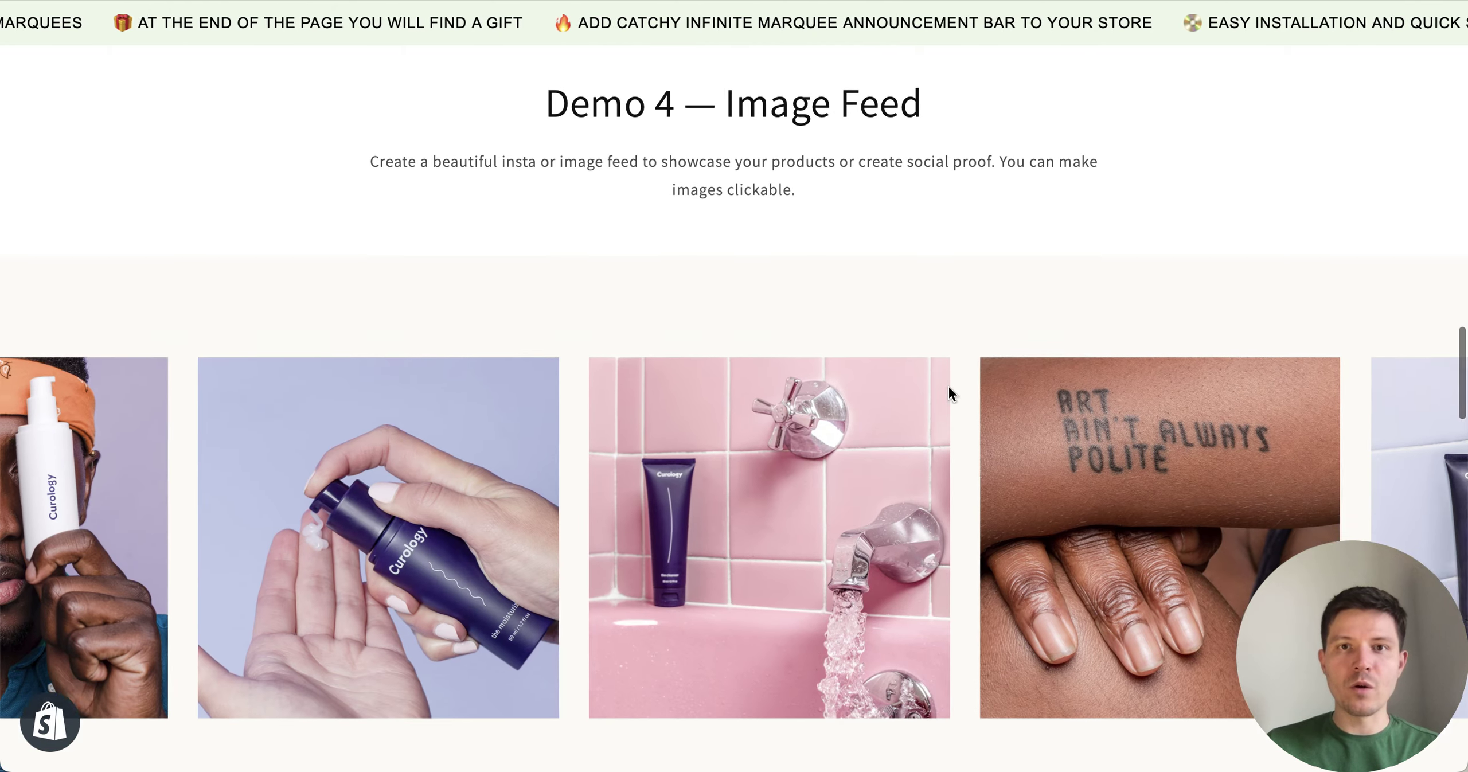
scroll(948, 390, "down", 3)
scroll(948, 391, "down", 1)
scroll(948, 391, "down", 3)
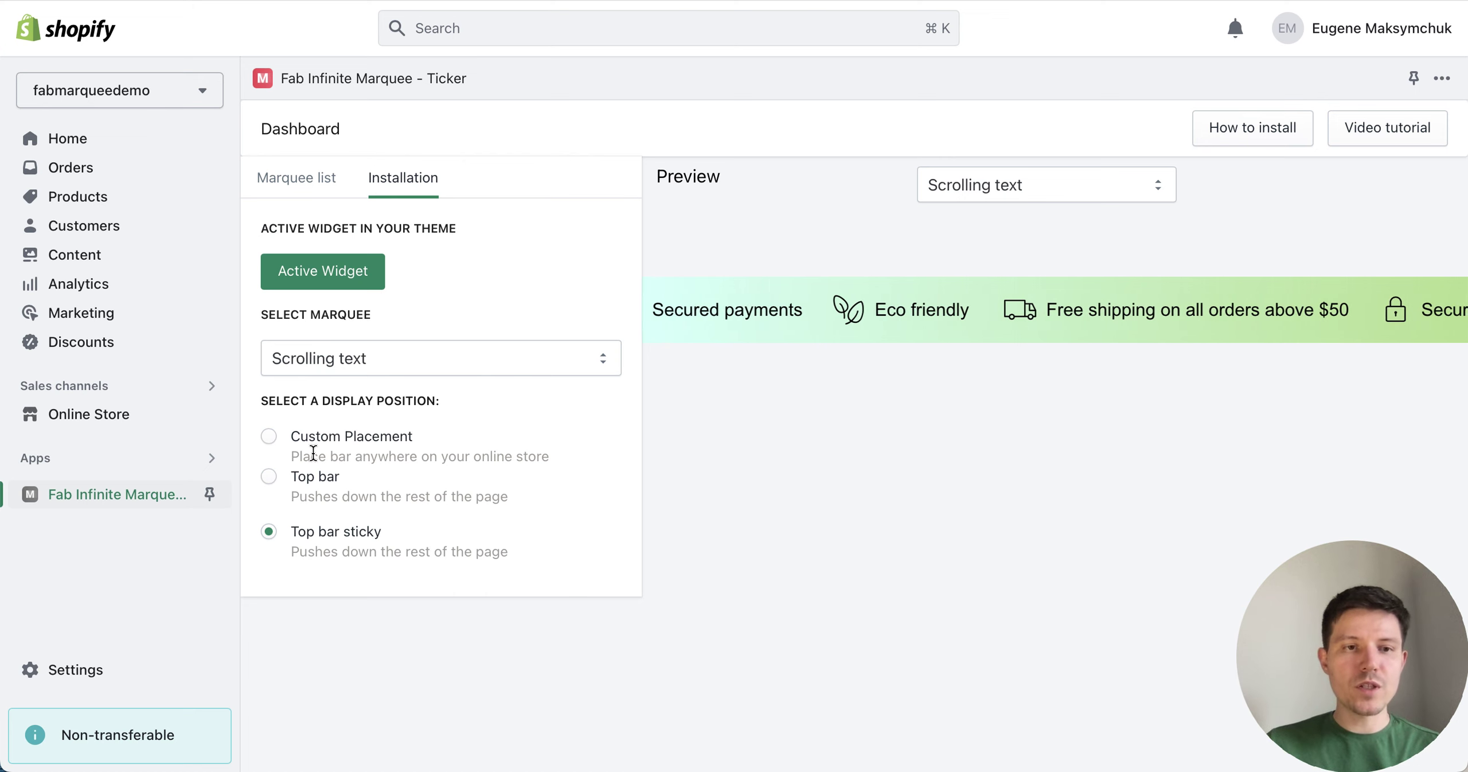
Choose Custom Placement for Scrolling text, copy its embed code, and head to the theme editor
left_click(273, 436)
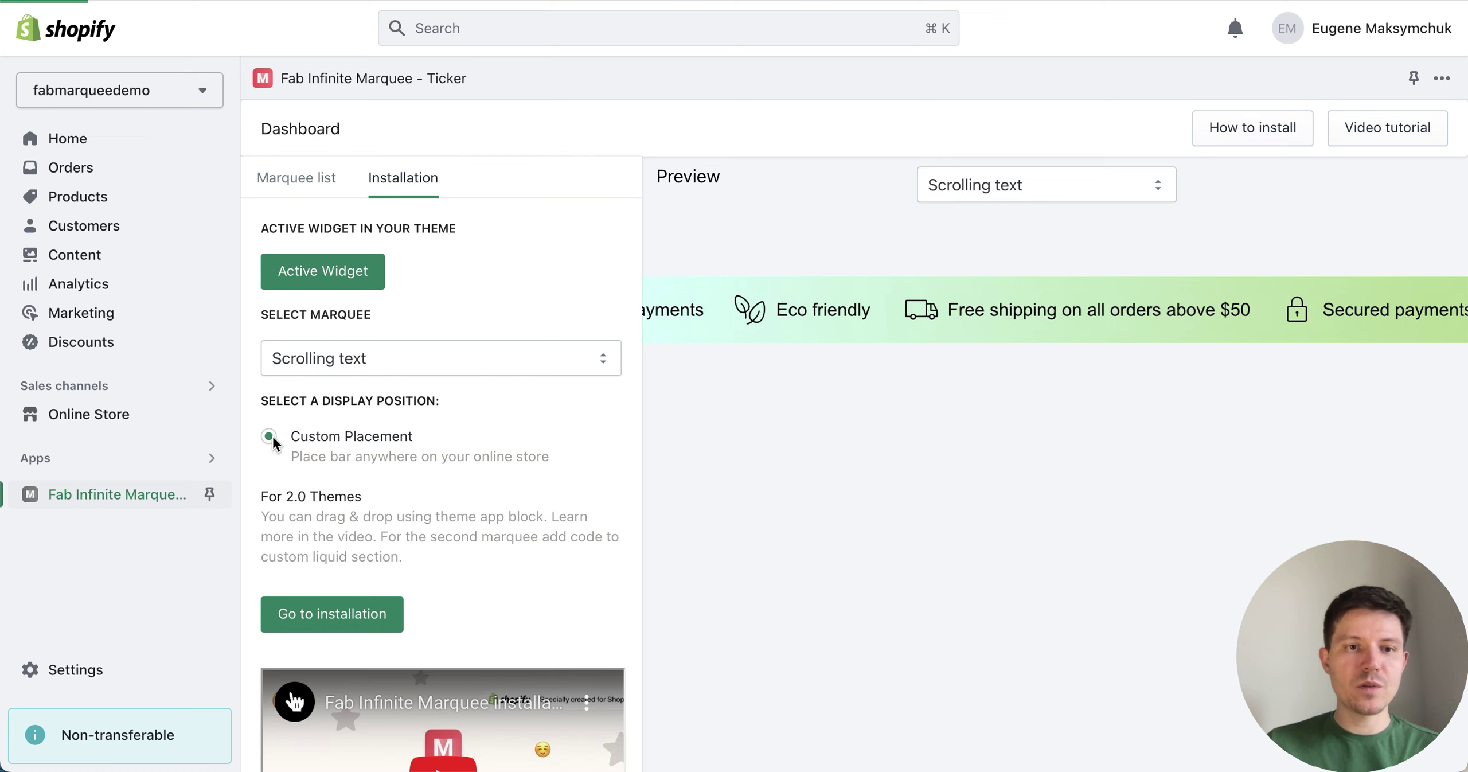
scroll(569, 466, "down", 1)
scroll(569, 466, "down", 1)
scroll(569, 466, "down", 3)
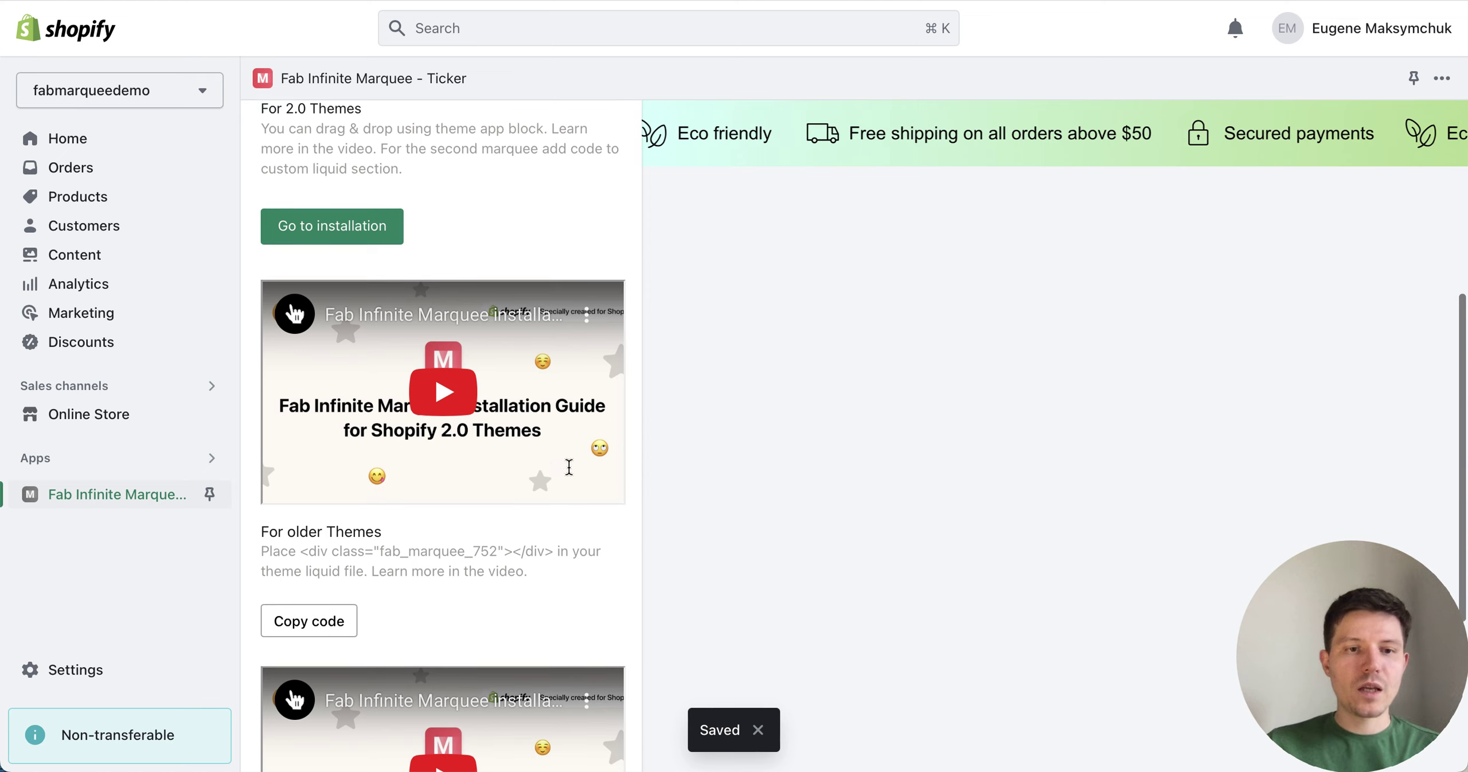
scroll(568, 466, "down", 1)
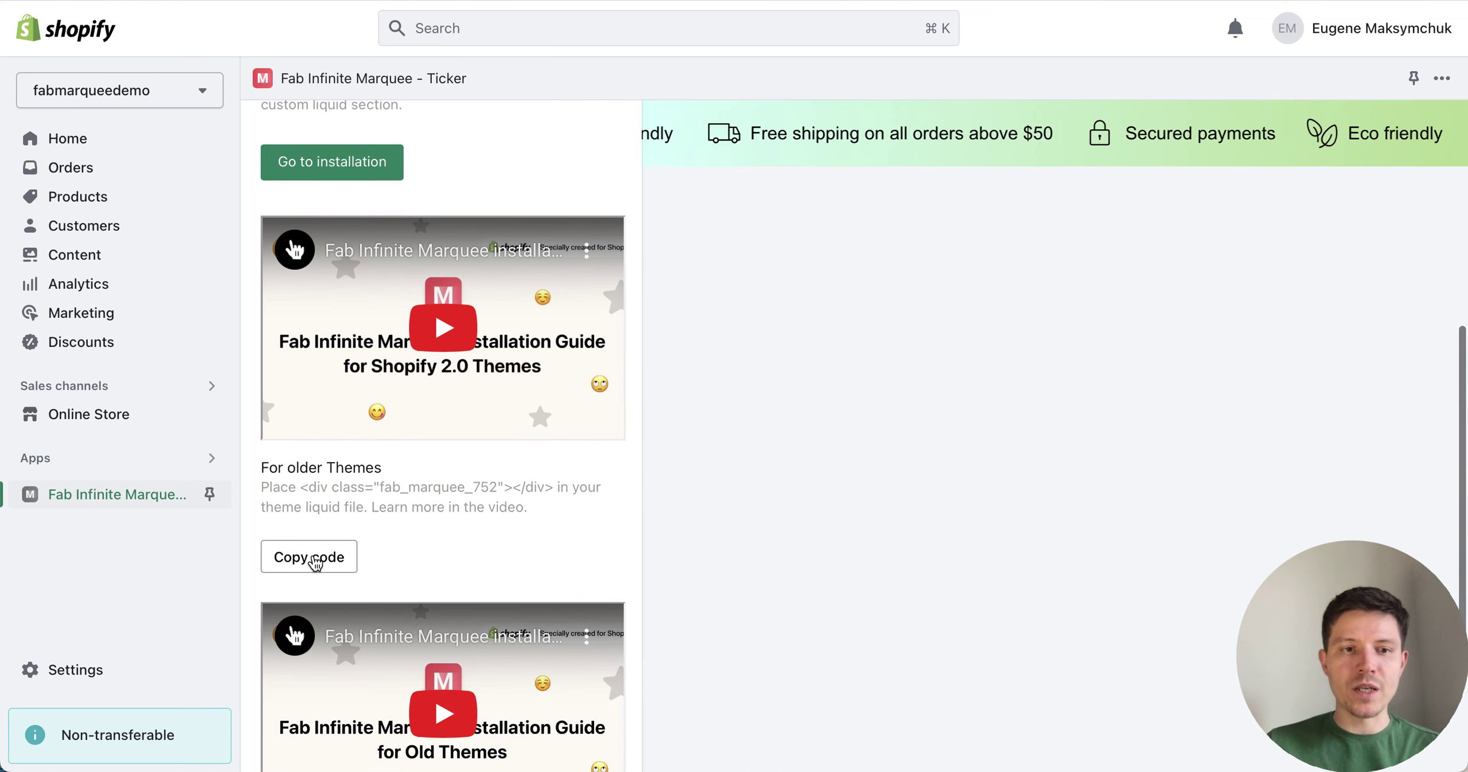
left_click(311, 560)
scroll(413, 562, "up", 2)
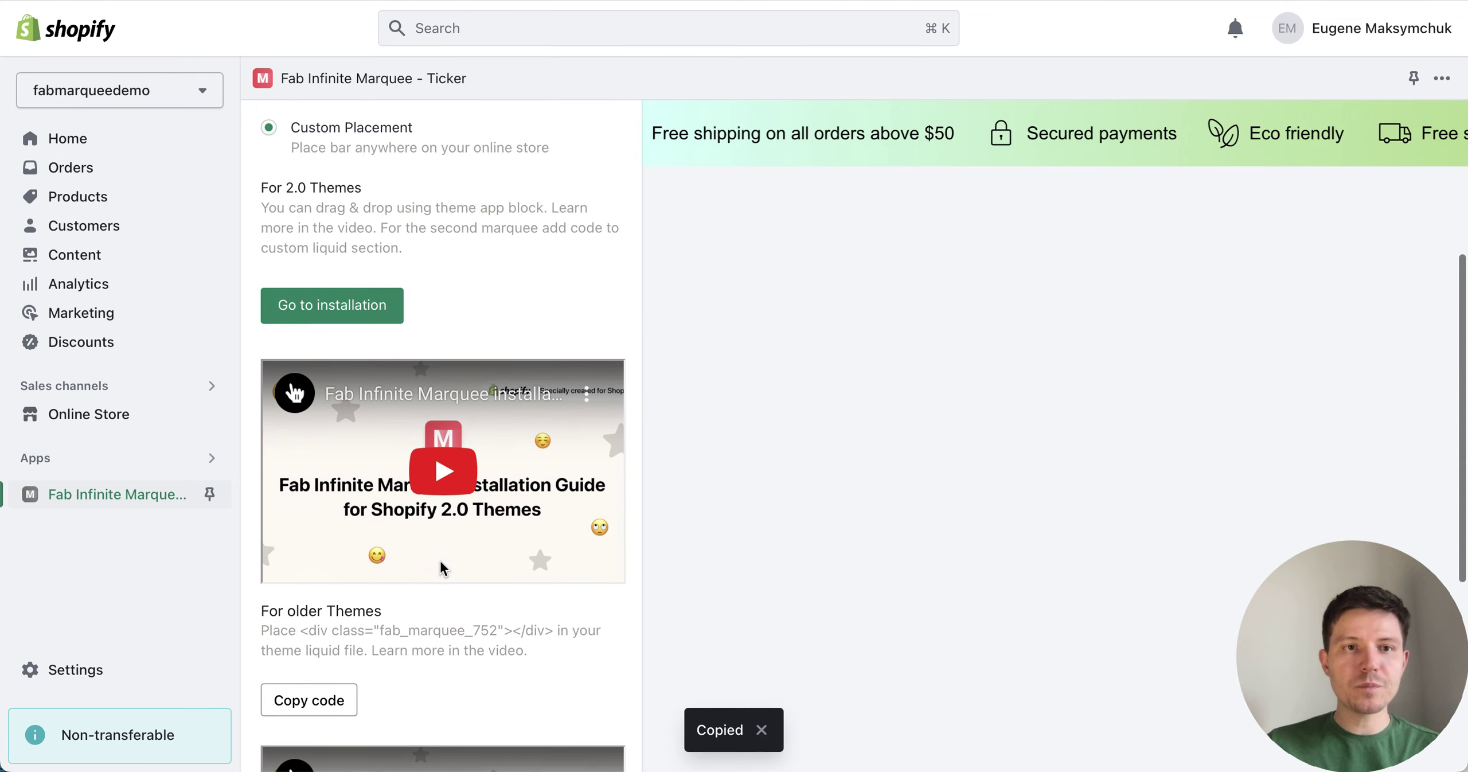
scroll(413, 563, "up", 3)
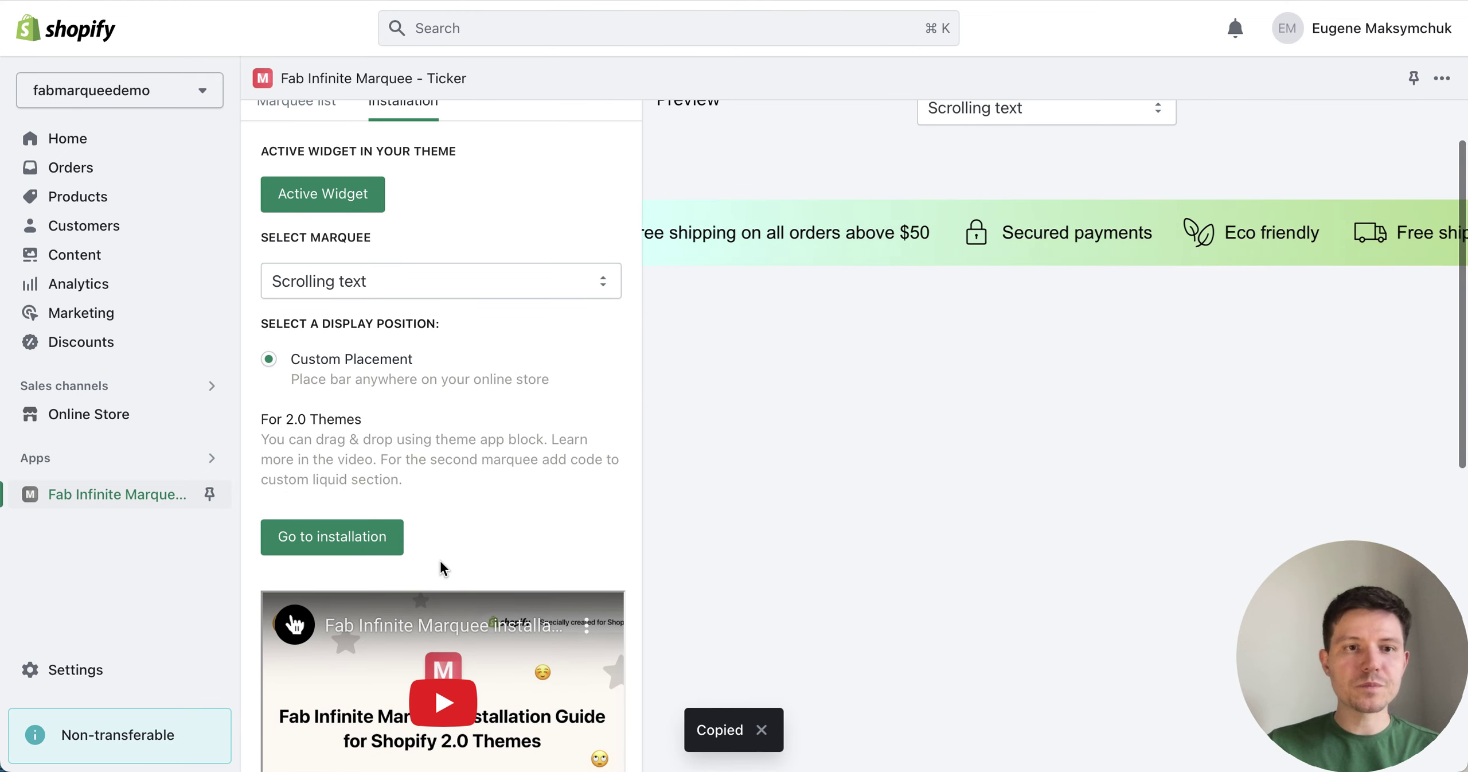
left_click(327, 539)
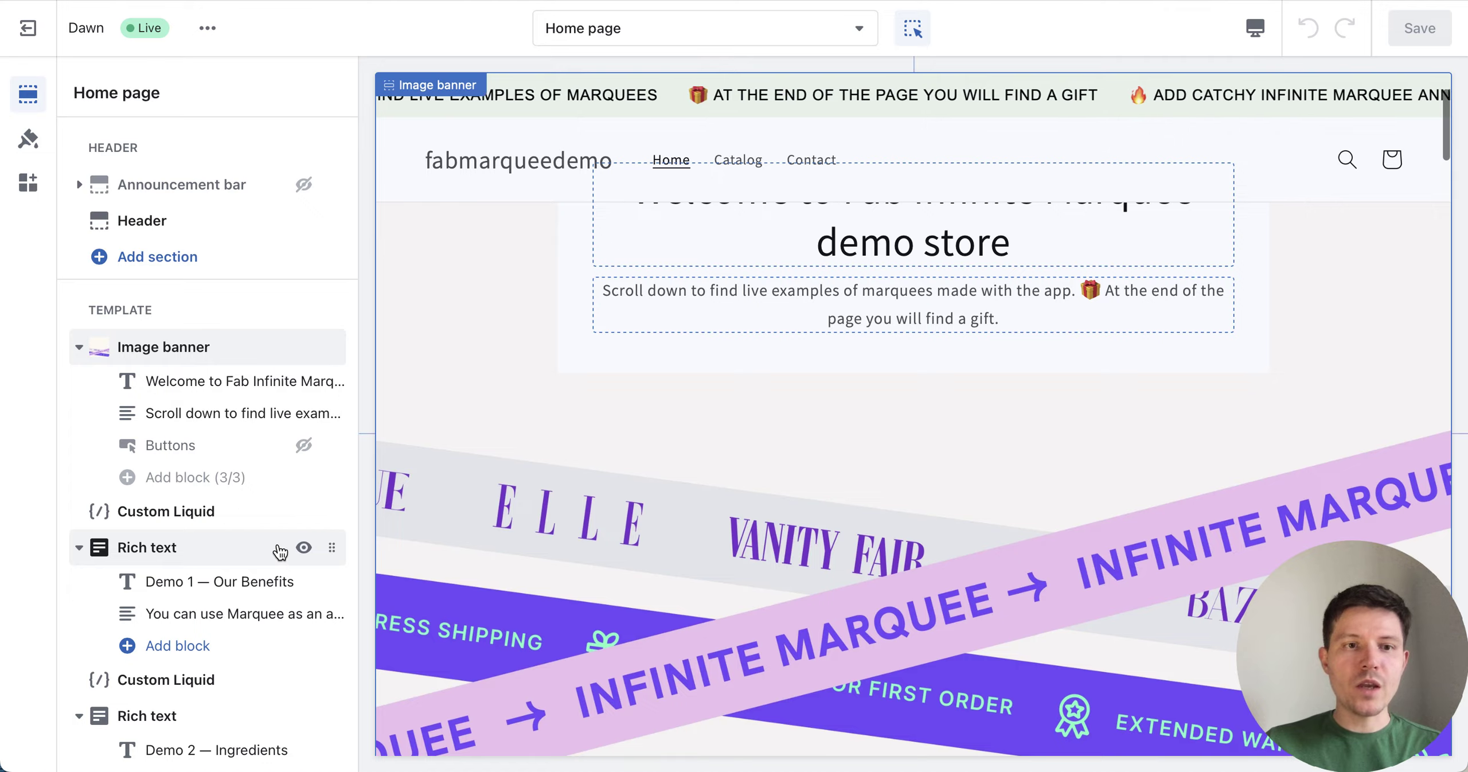
scroll(275, 647, "down", 2)
scroll(272, 651, "down", 5)
scroll(276, 651, "down", 3)
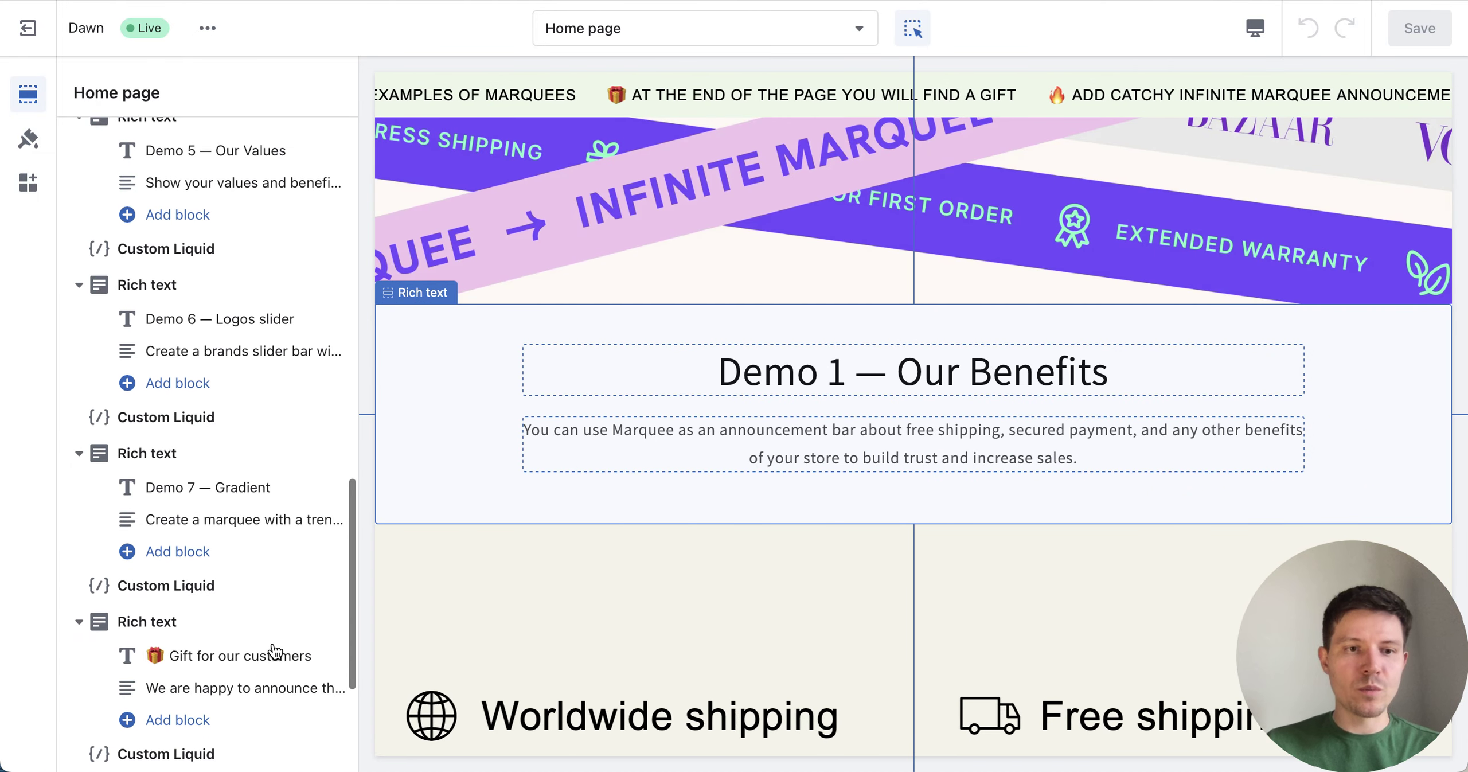
scroll(276, 650, "down", 2)
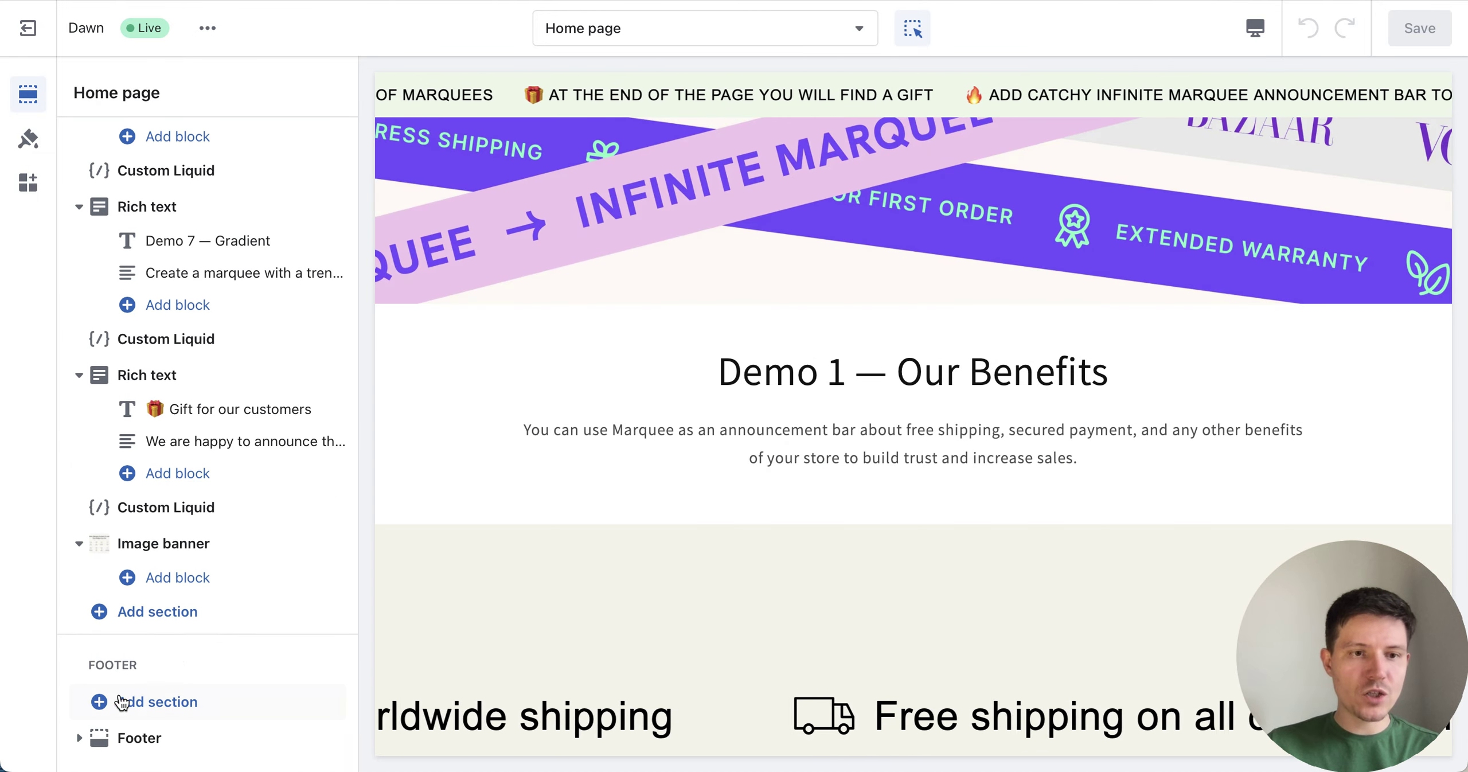
Add a Custom Liquid section to the Dawn home page and enter its settings for the marquee code
left_click(152, 613)
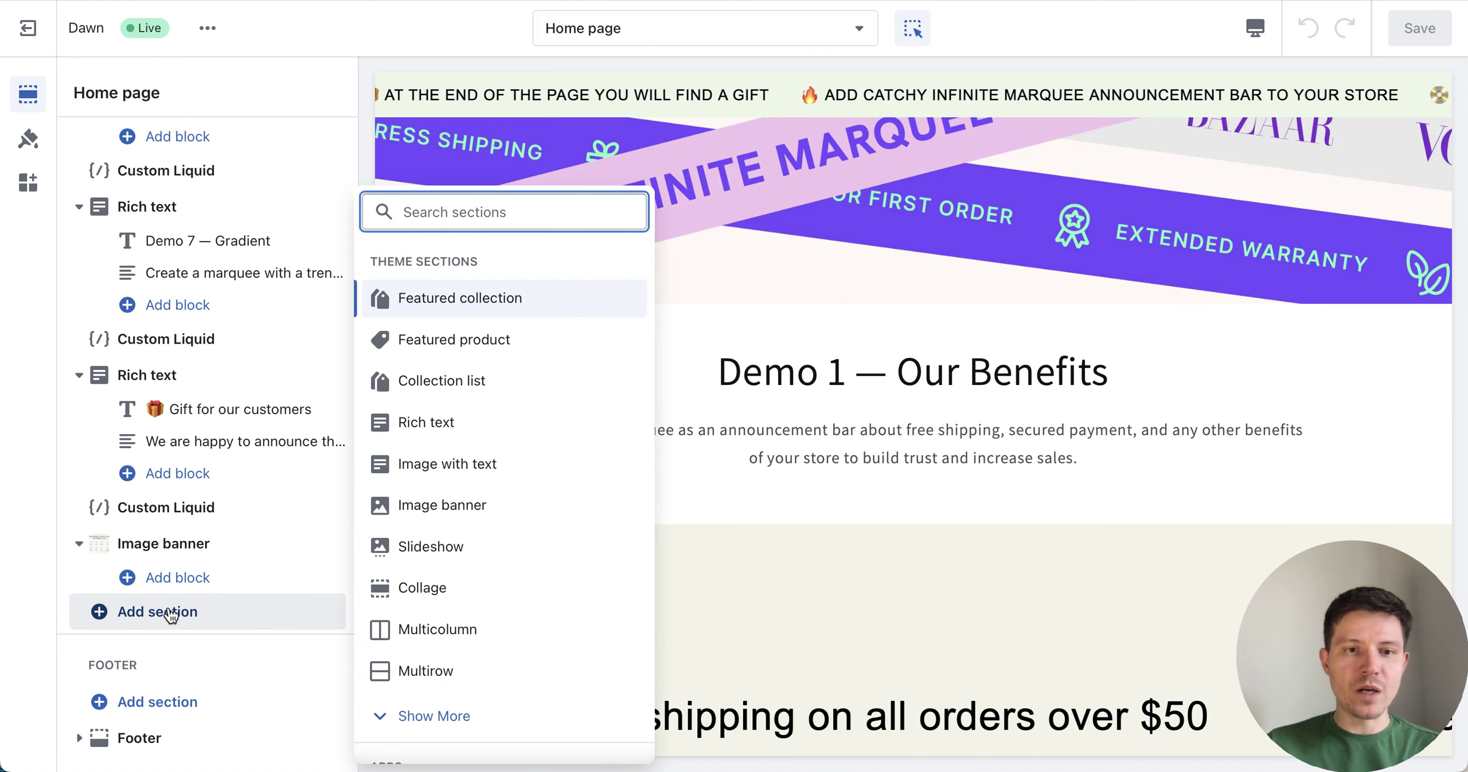
left_click(462, 721)
scroll(535, 586, "down", 5)
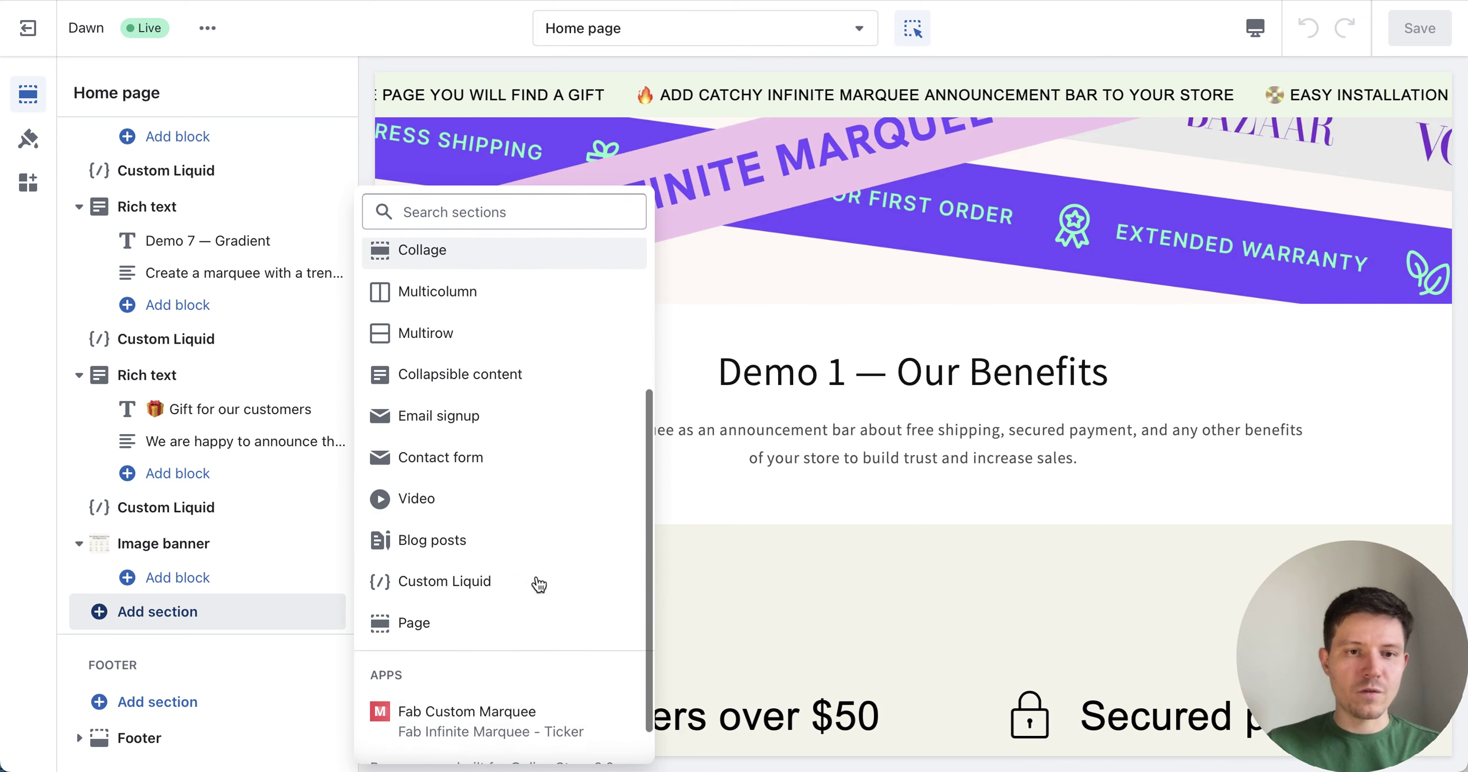
scroll(538, 584, "down", 1)
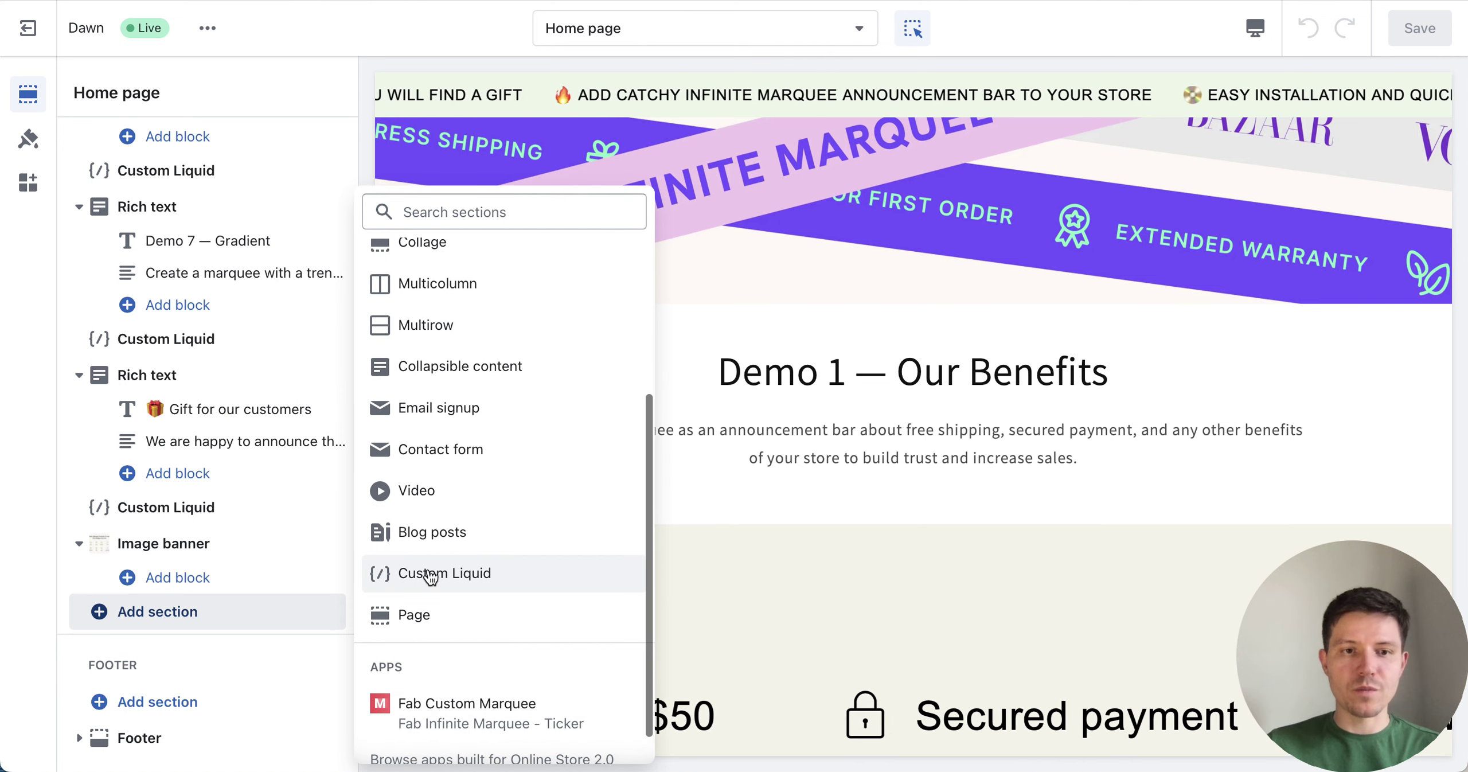
left_click(451, 579)
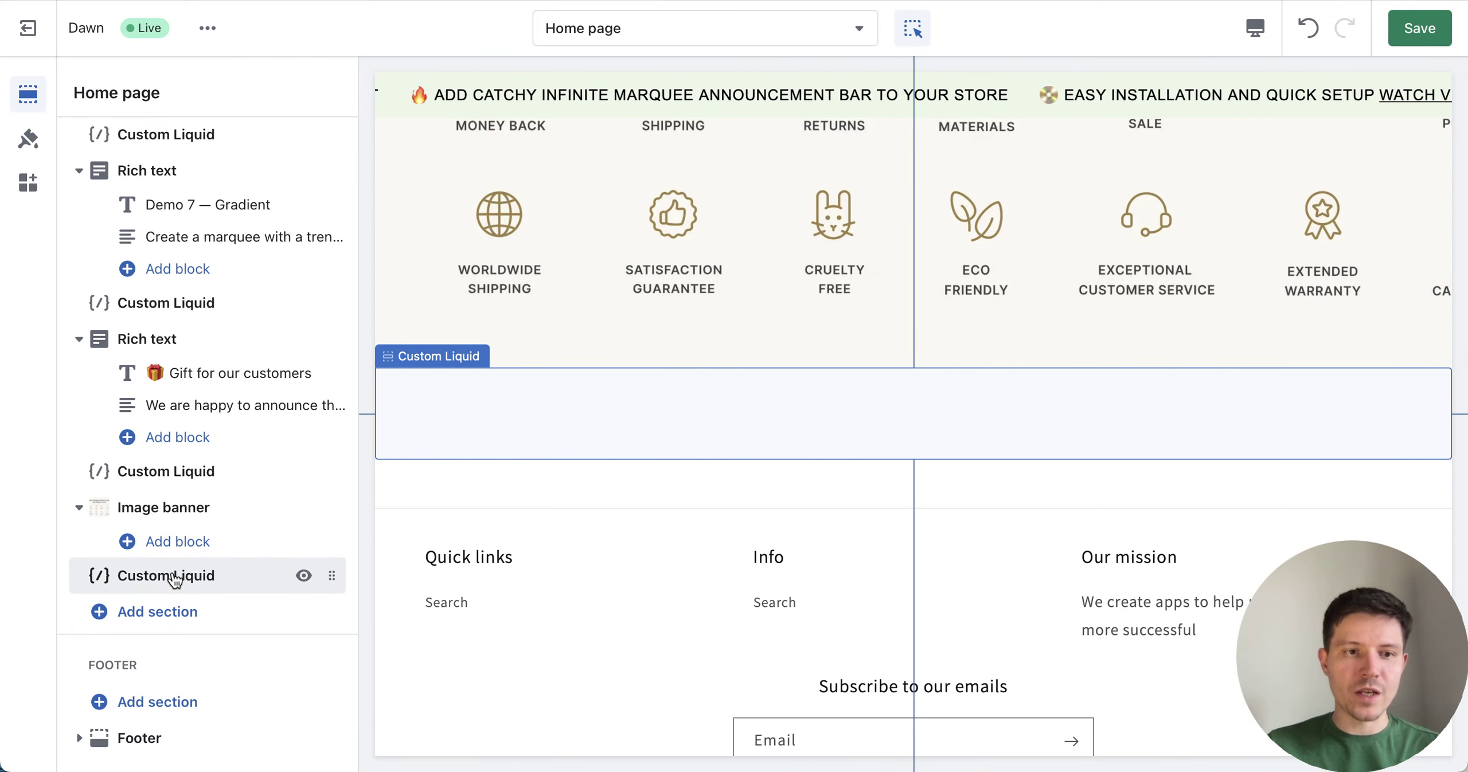
left_click(172, 576)
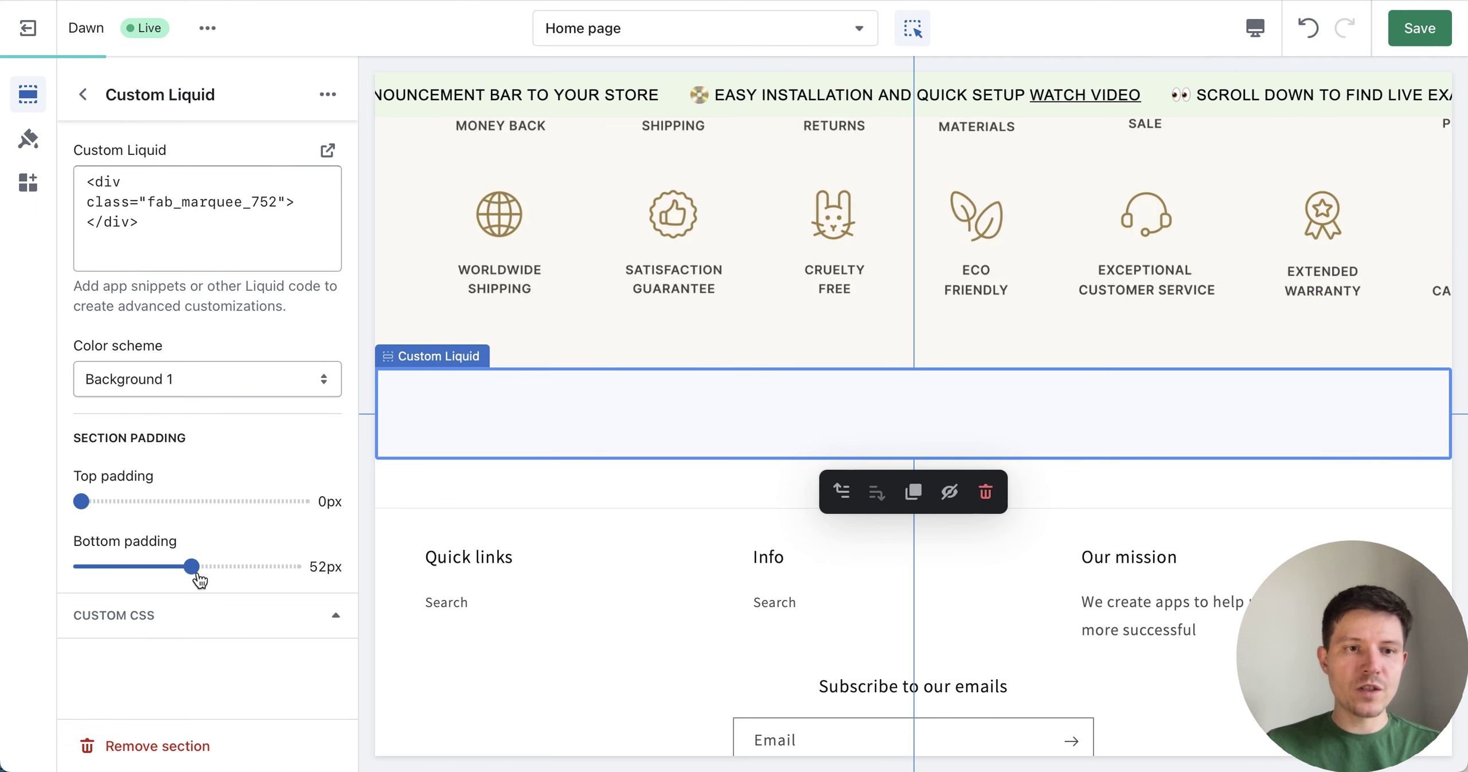
Bring the Custom Liquid section's bottom padding to 0px and save, showing the marquee above the footer
left_click_drag(192, 566, 106, 568)
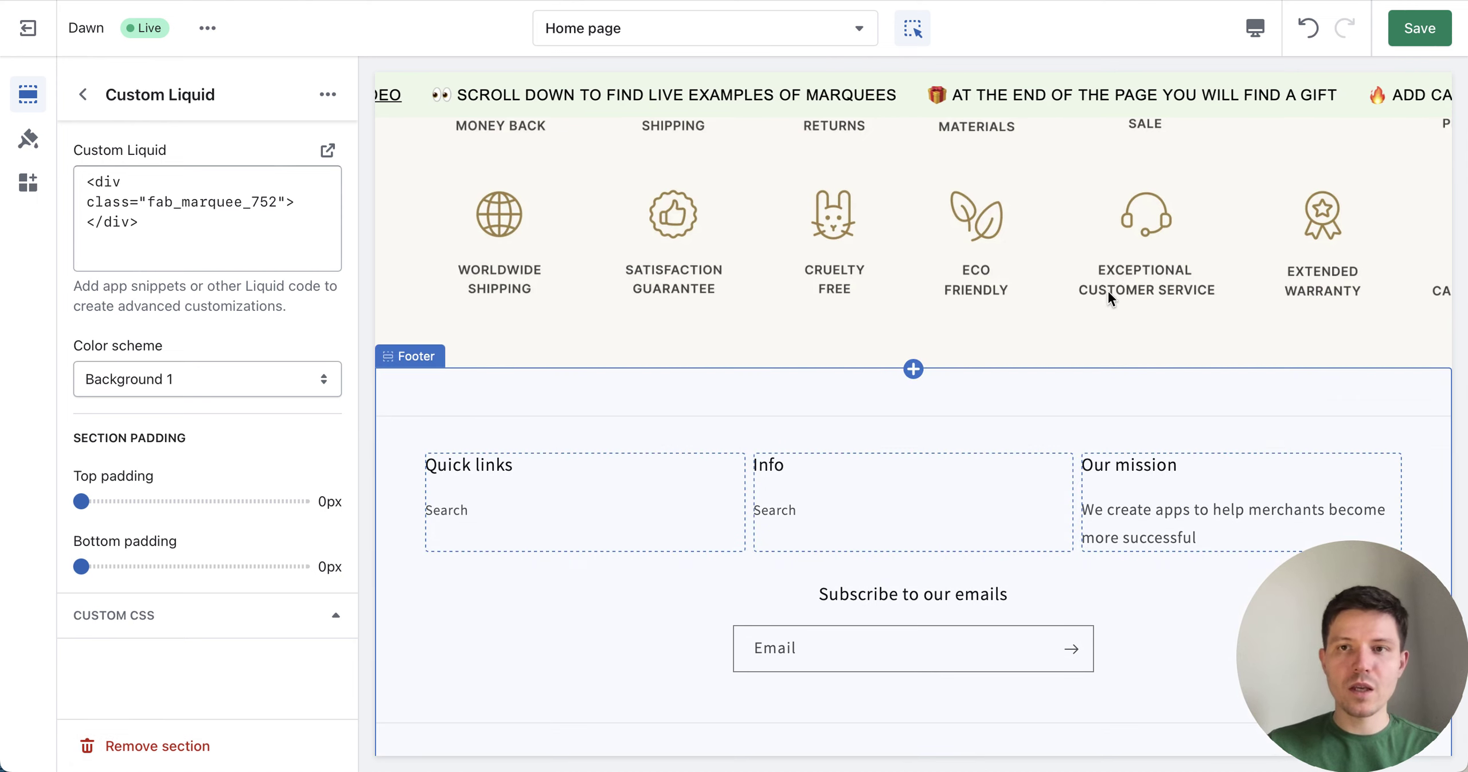
left_click(1425, 37)
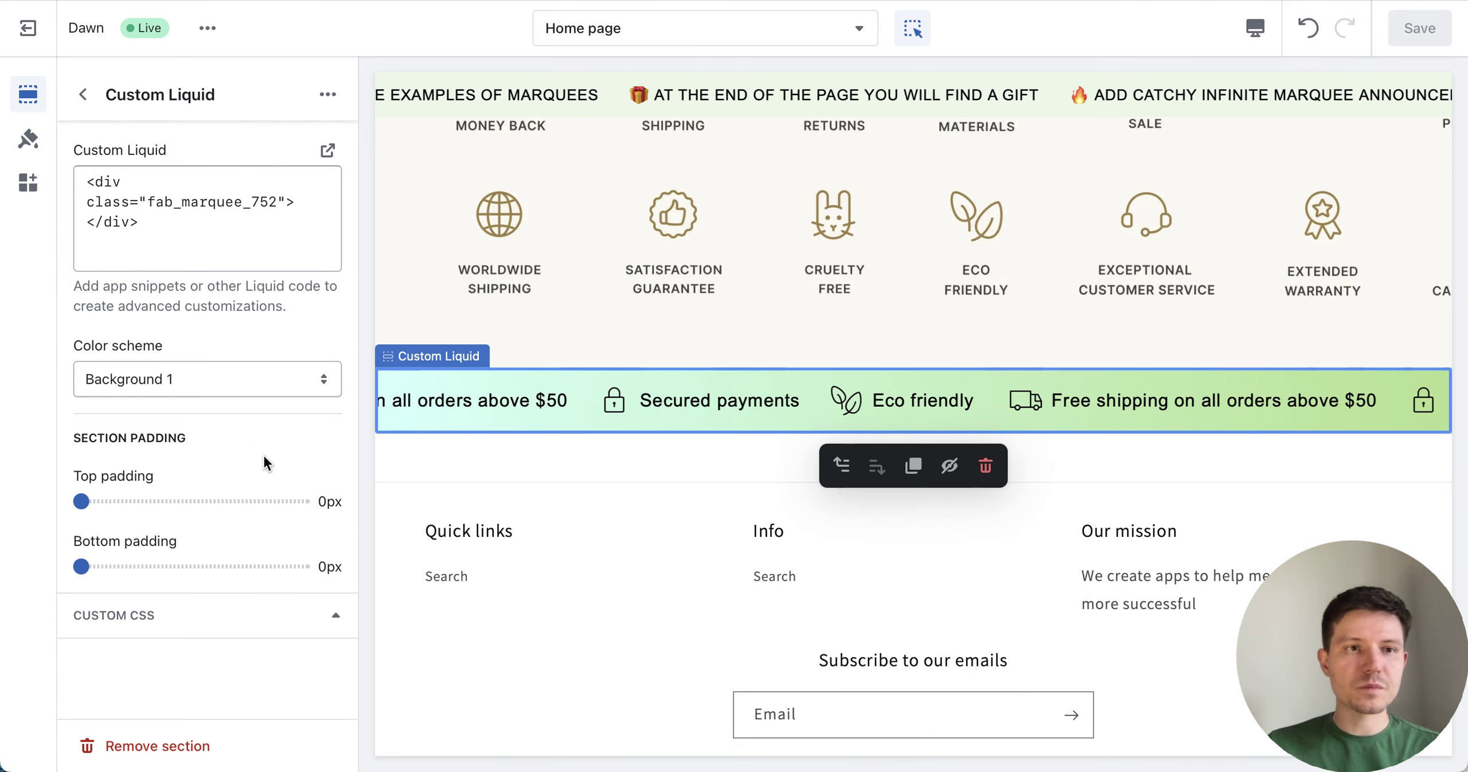
left_click(83, 94)
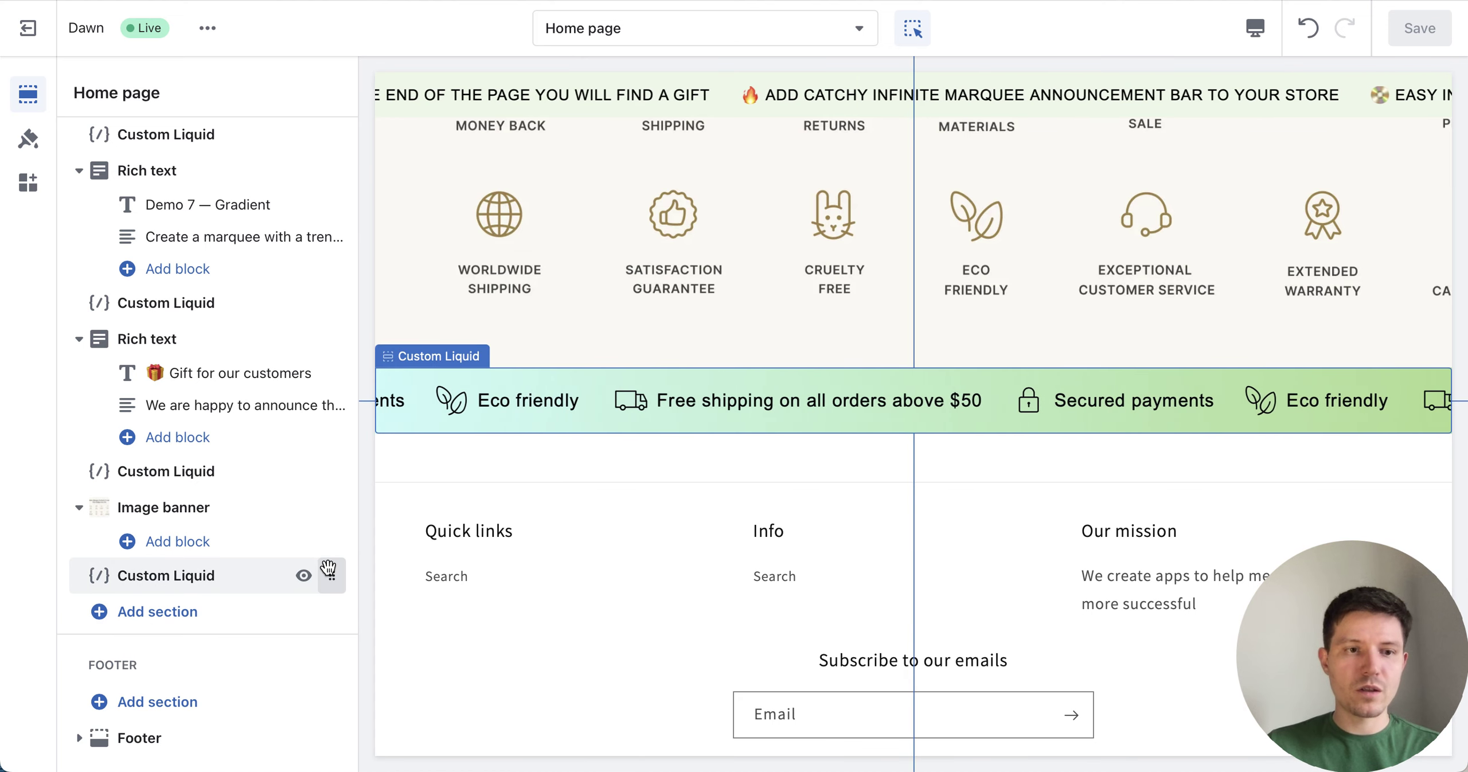
Drag the Custom Liquid section to the top of the Template list, below the header, and save
mouse_move(328, 569)
left_mouse_down()
mouse_move(302, 332)
mouse_move(238, 137)
mouse_move(178, 219)
mouse_move(171, 151)
mouse_move(159, 301)
left_mouse_up()
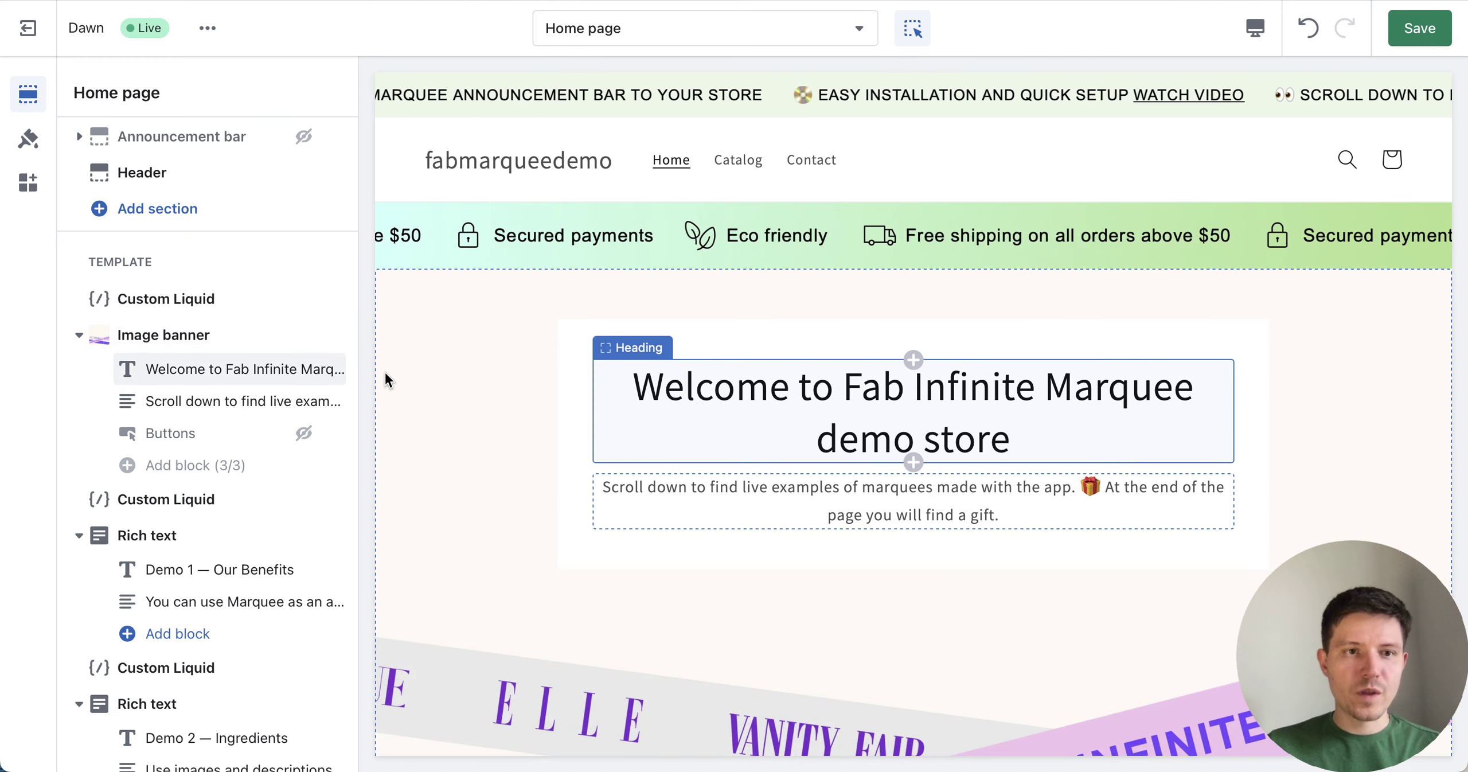
left_click(1410, 33)
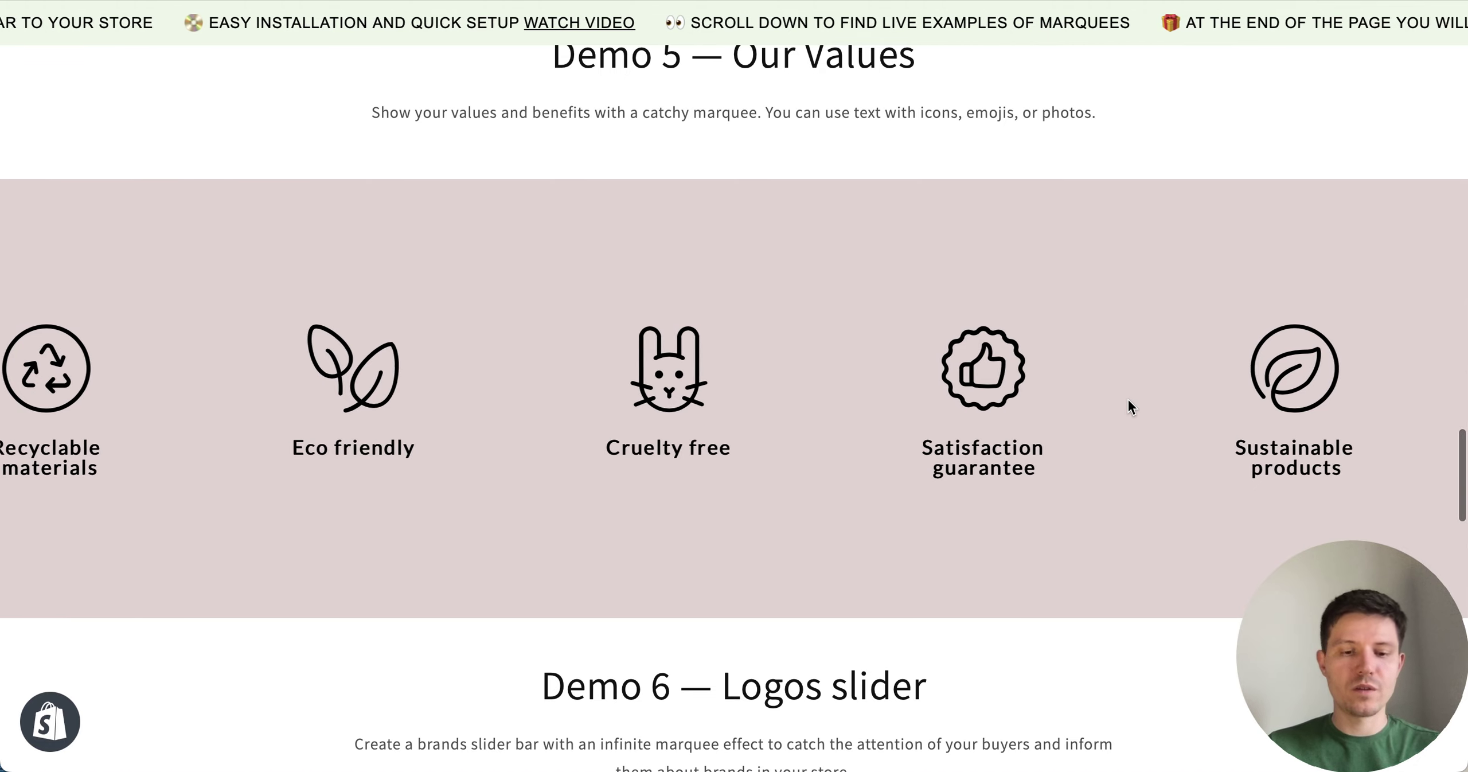
scroll(1128, 401, "up", 10)
scroll(1128, 401, "up", 10)
scroll(1129, 401, "up", 5)
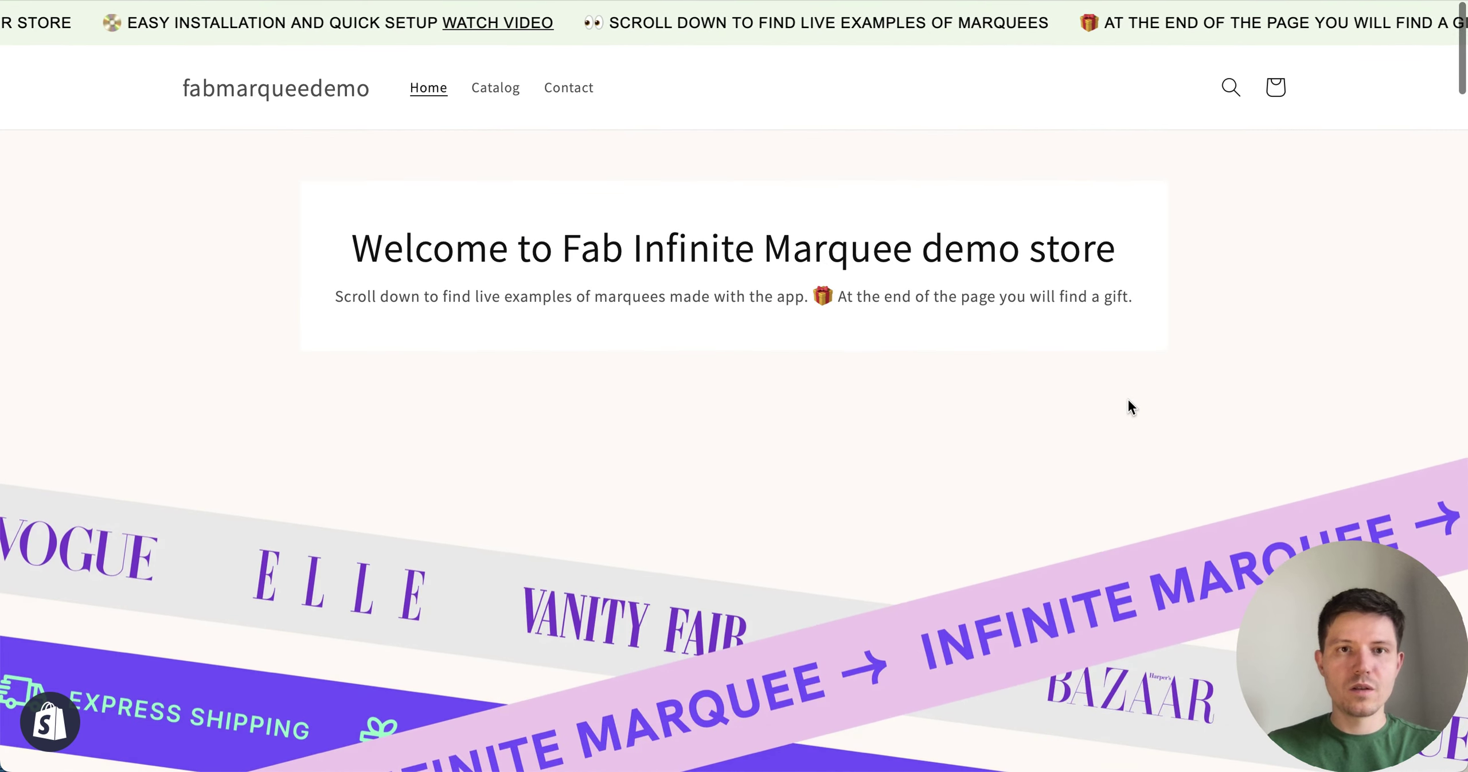
Reload the live storefront so the gradient marquee runs directly below the header
key("ctrl+r")
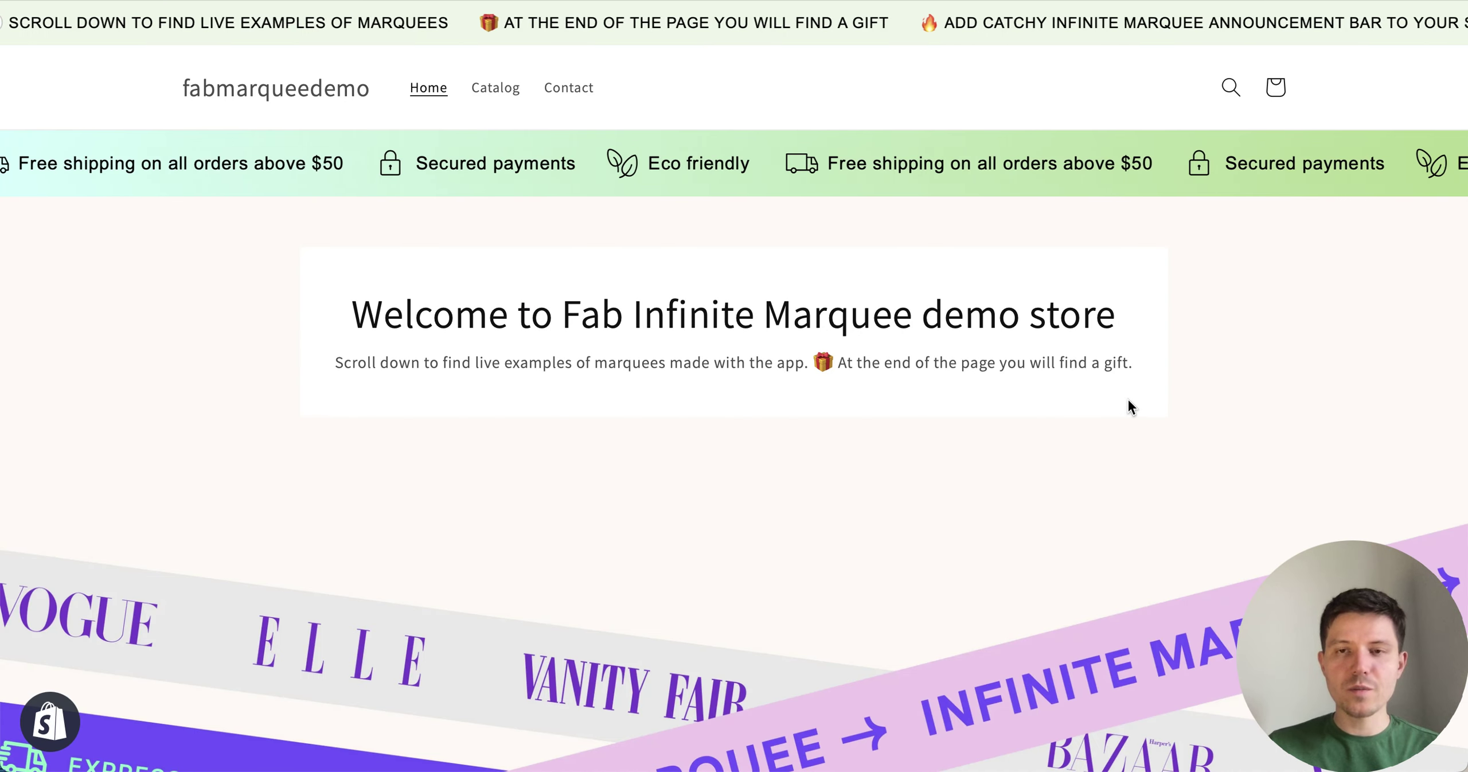